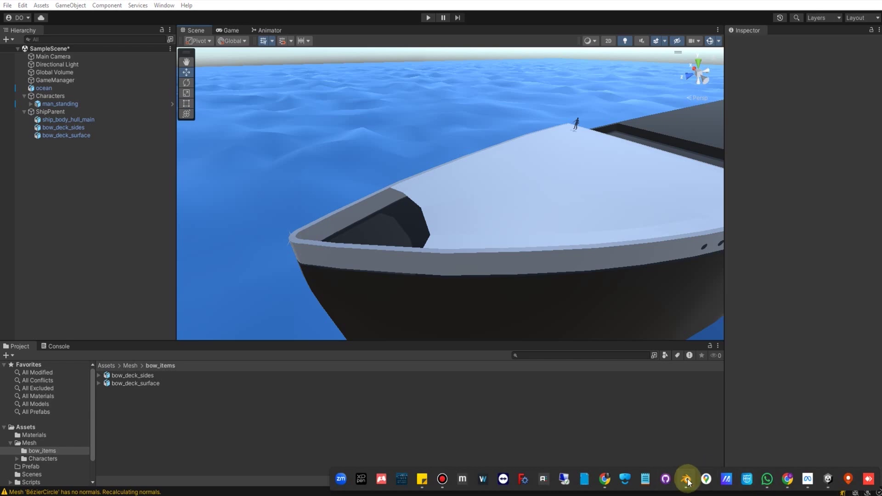
- Switch to Blender and examine the ship's bow, picking out the bow deck's sides and its surface
left_click(687, 480)
scroll(482, 197, "down", 6)
middle_click_drag(363, 207, 302, 214)
scroll(241, 156, "up", 6)
middle_click_drag(232, 156, 406, 187, "shift")
scroll(407, 186, "down", 8)
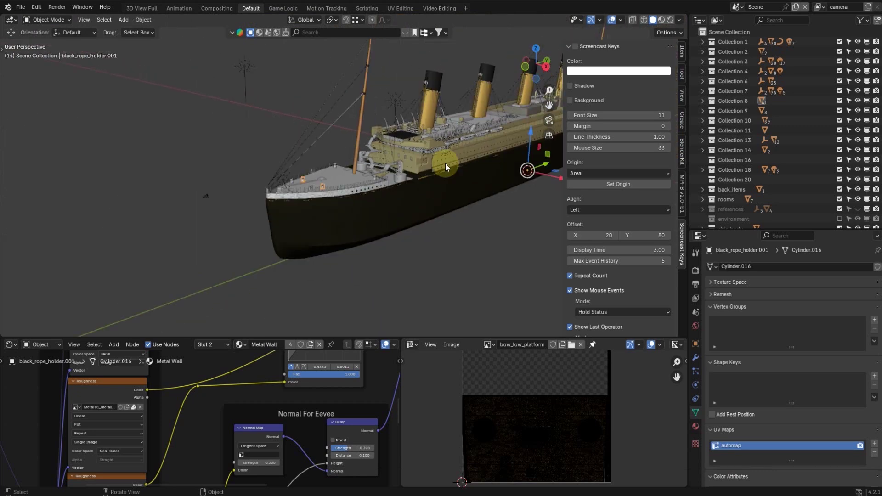
scroll(415, 179, "up", 3)
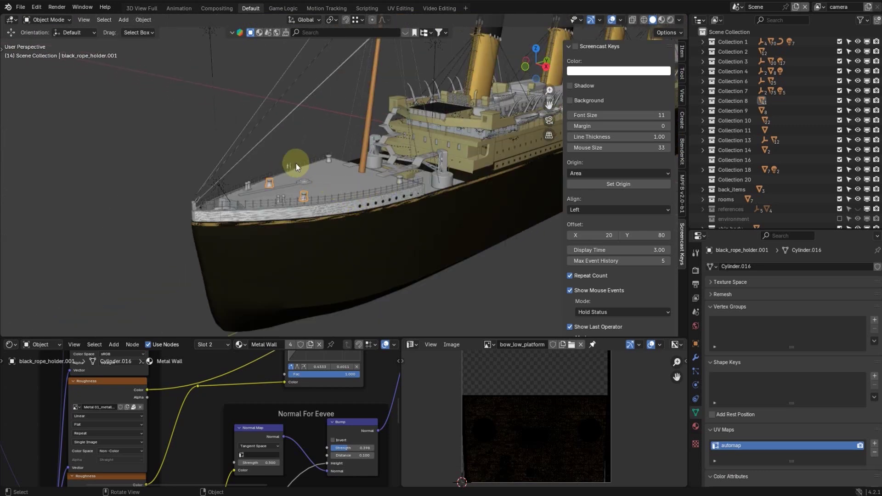
scroll(295, 164, "up", 4)
middle_click_drag(296, 163, 336, 156, "shift")
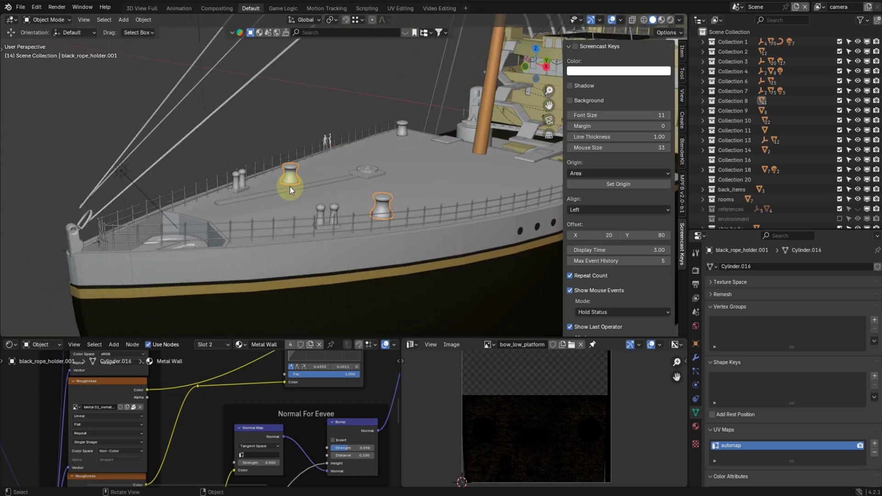
left_click(293, 262)
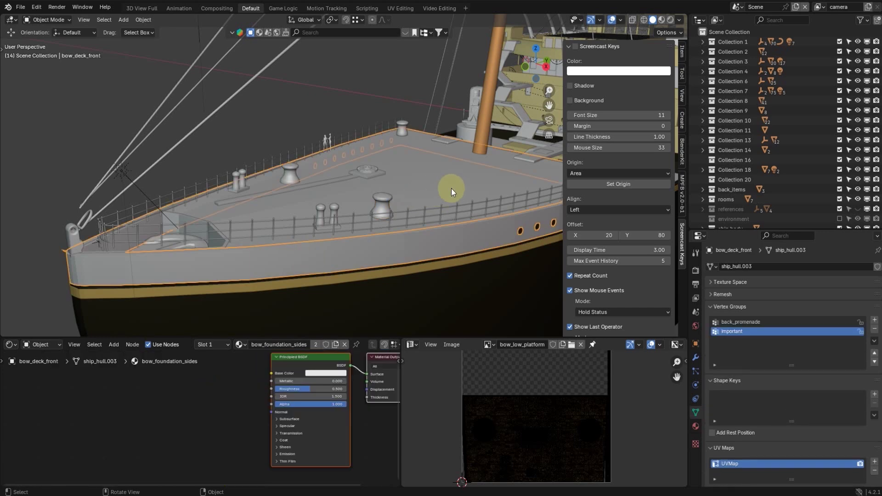
left_click(403, 171)
scroll(415, 178, "down", 5)
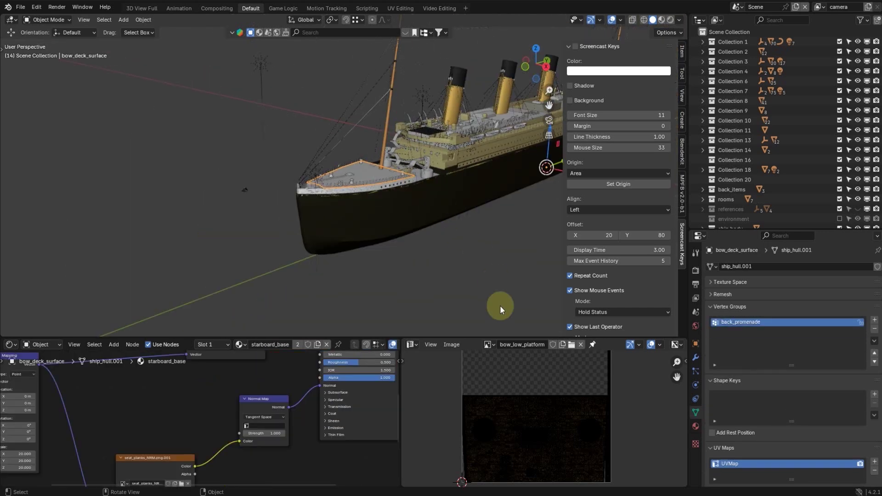
- Switch to the TitanicExploreVR project in Unity and examine the hull and the open recess at the bow tip
mouse_move(792, 482)
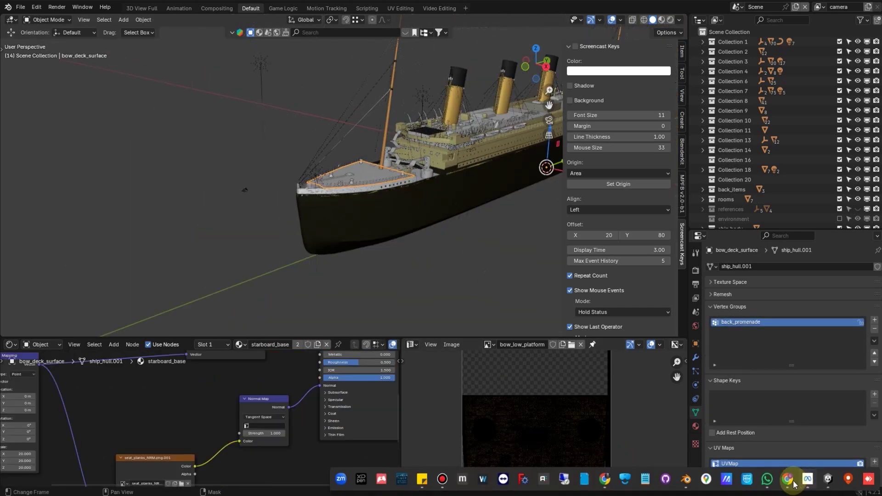
mouse_move(832, 480)
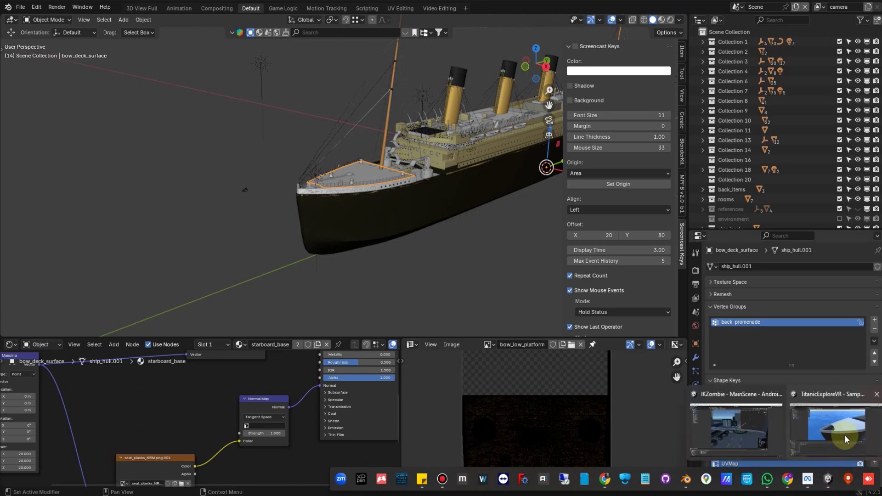
left_click(843, 433)
middle_click_drag(611, 224, 519, 228)
scroll(535, 259, "down", 1)
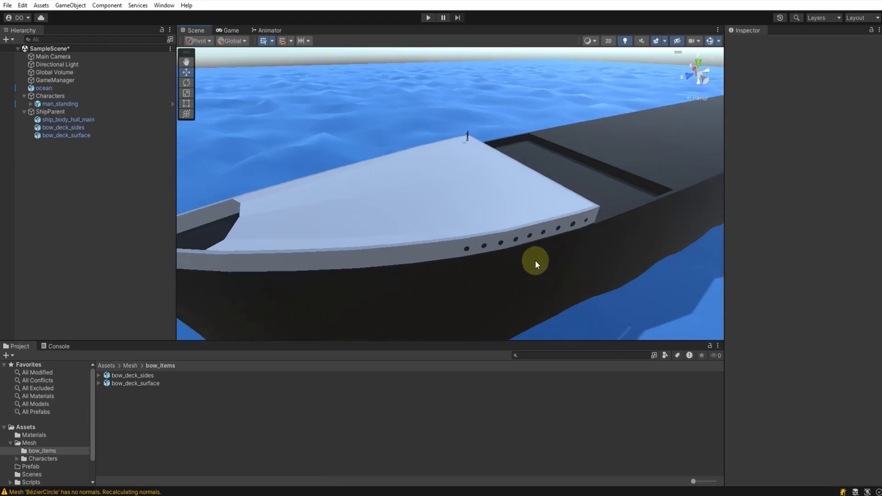
left_click(579, 259)
scroll(539, 275, "down", 1)
scroll(437, 267, "down", 4)
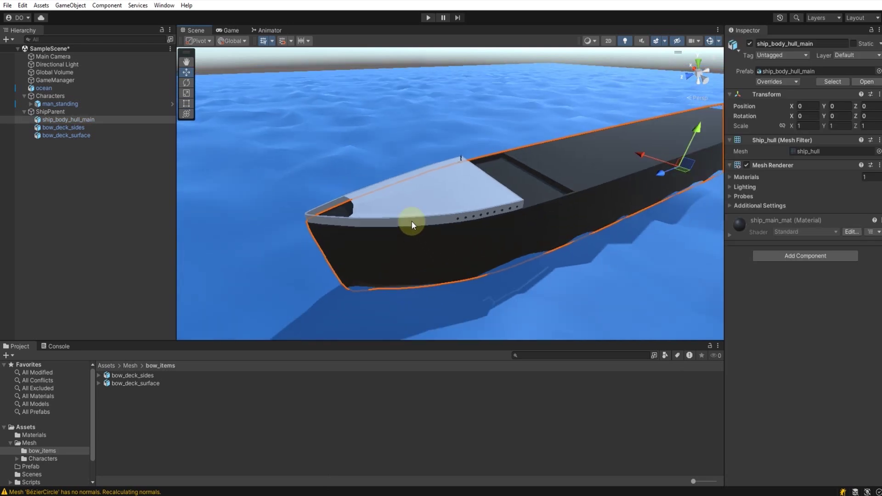
scroll(401, 209, "up", 4)
left_click_drag(366, 205, 340, 219, "alt")
middle_click_drag(340, 220, 484, 222)
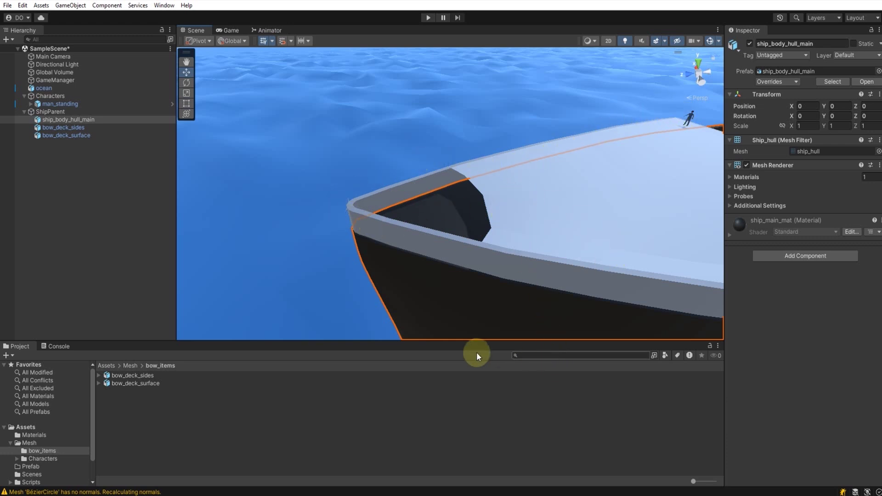
- Switch to Blender and rename the recess mesh at the bow tip as anchor_pot
left_click(781, 495)
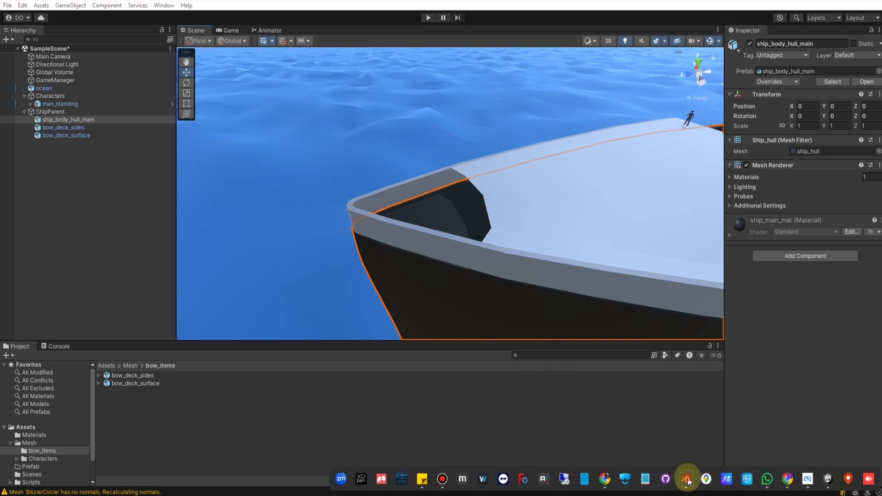
left_click(687, 480)
scroll(321, 163, "down", 3)
scroll(329, 167, "up", 7)
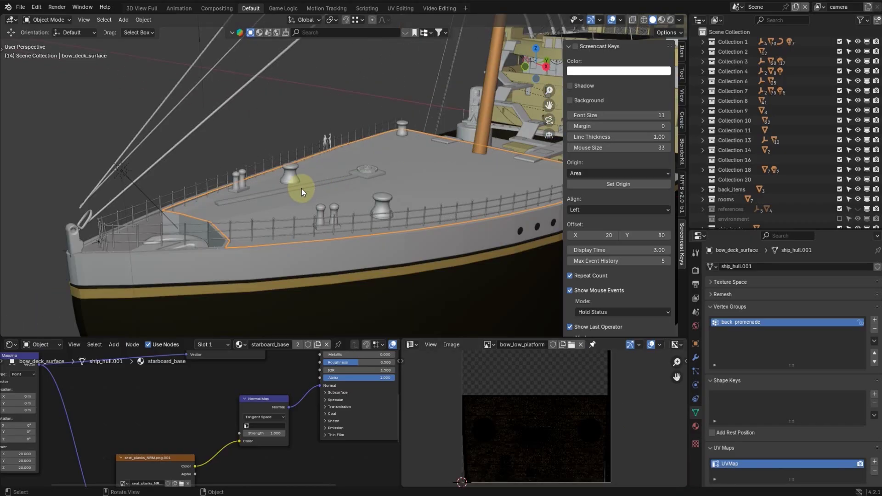
middle_click_drag(196, 222, 215, 225, "shift")
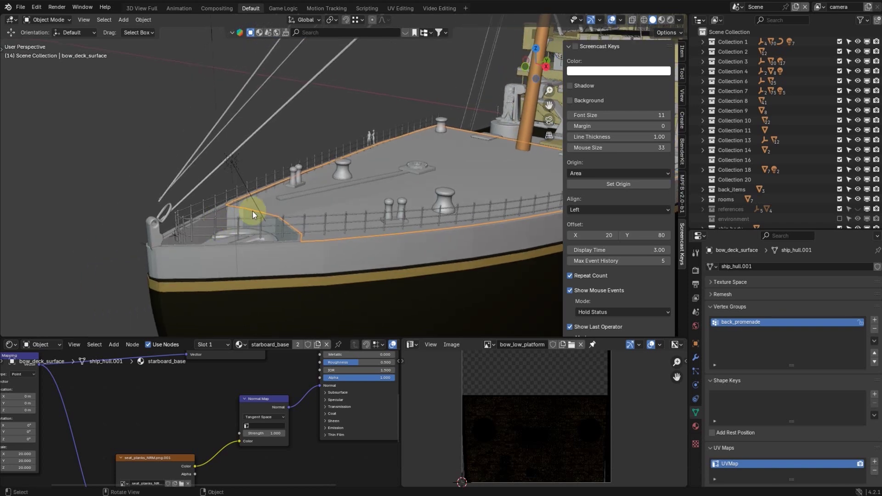
left_click(247, 221)
middle_click_drag(263, 226, 313, 169)
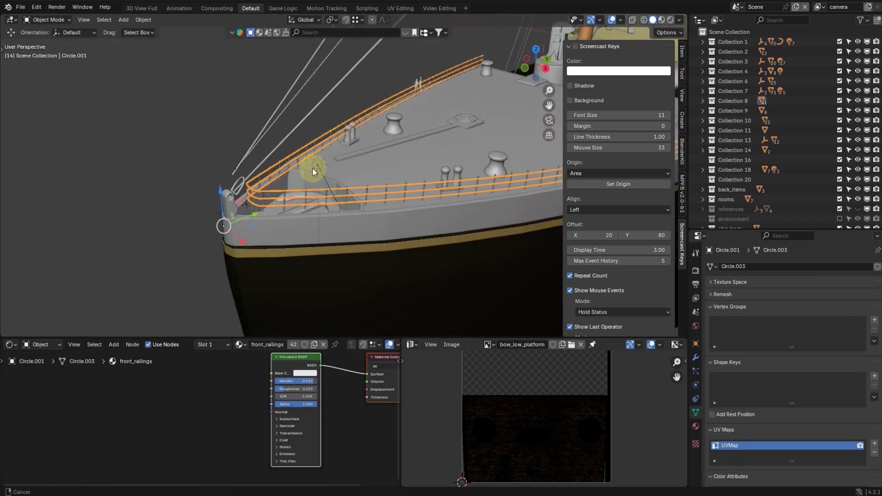
left_click(287, 184)
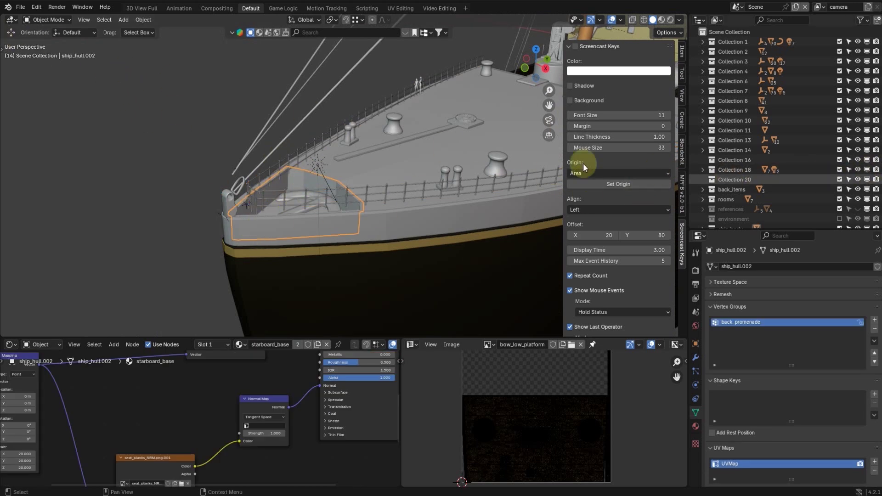
key("F2")
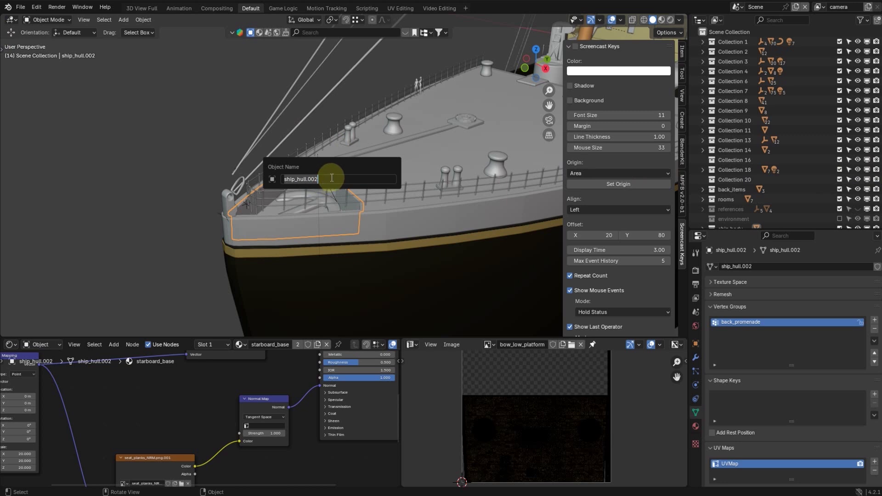
type("anchor_pot")
key("Return")
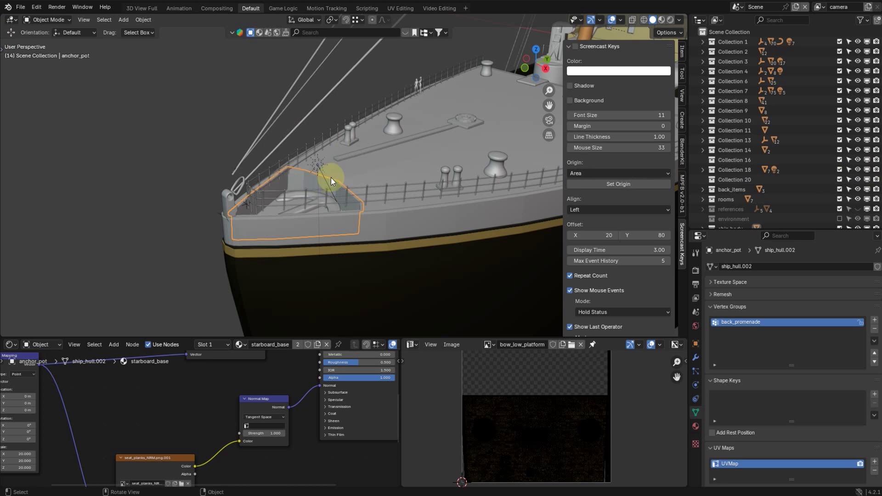
- Export the anchor recess as anchor_pot.fbx into the bow_items folder of new_titanic_mesh, using the unity titanic preset
left_click(20, 7)
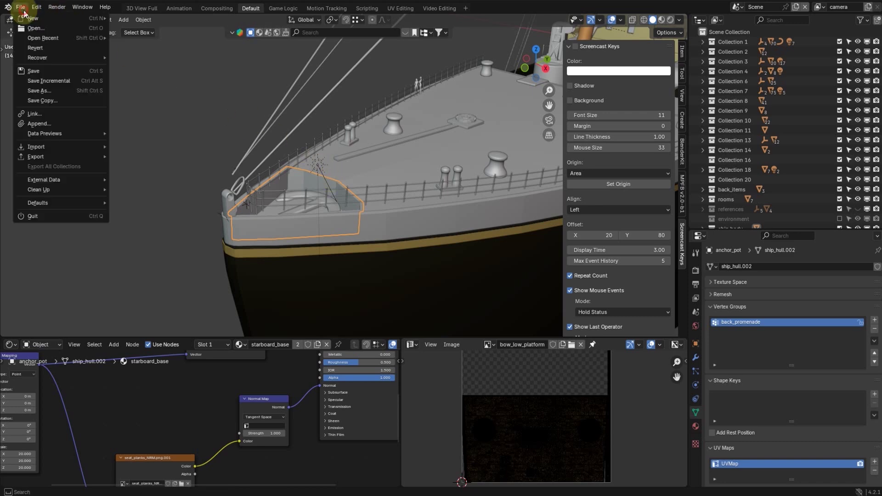
mouse_move(46, 156)
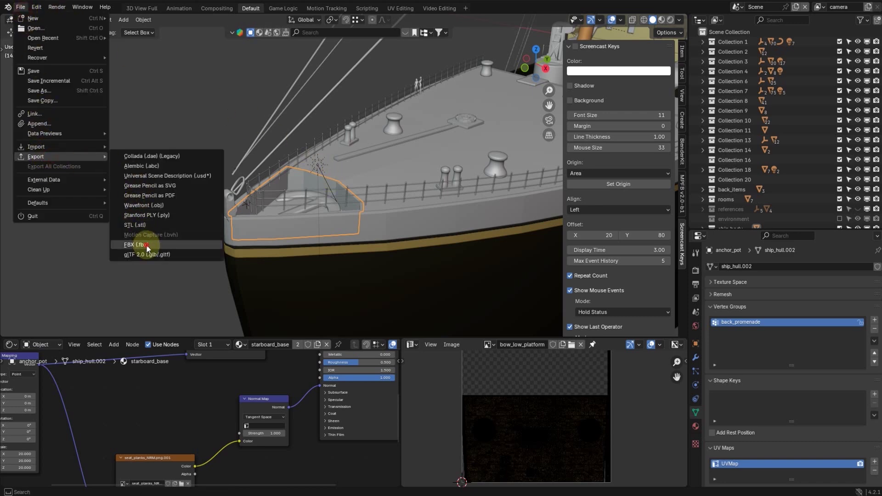
key("Return")
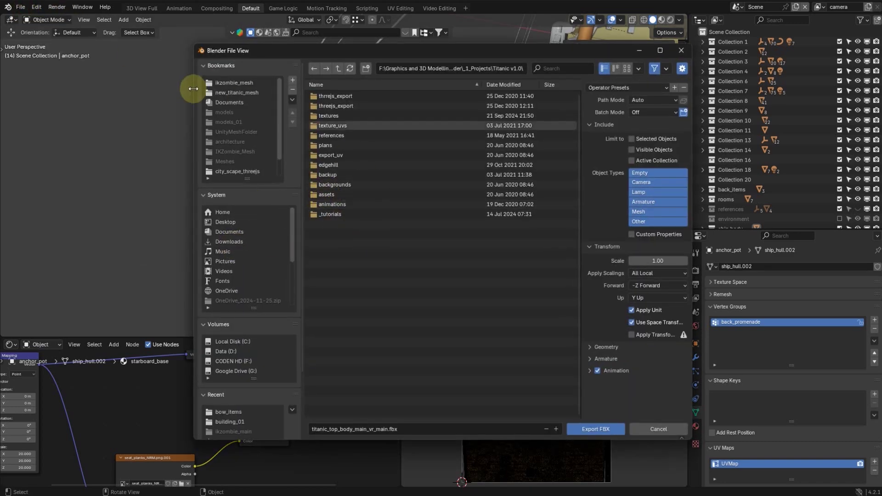
left_click(243, 93)
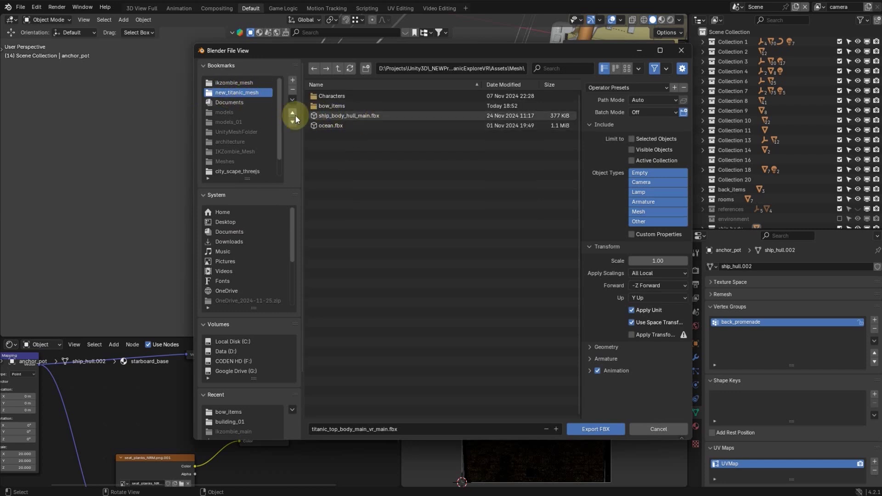
double_click(334, 106)
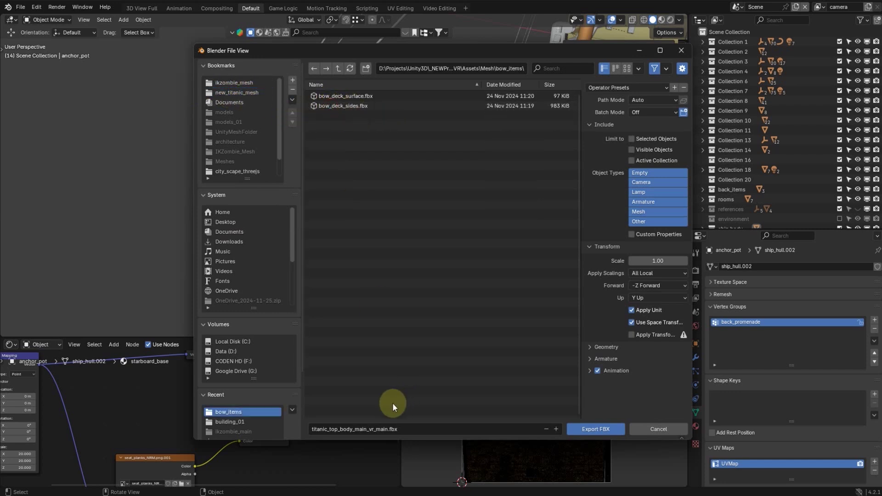
left_click(374, 430)
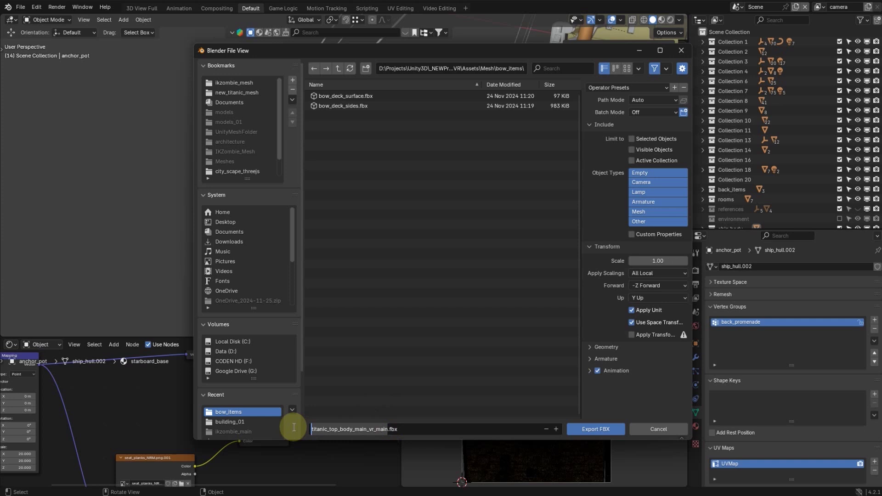
type("anchor_pot")
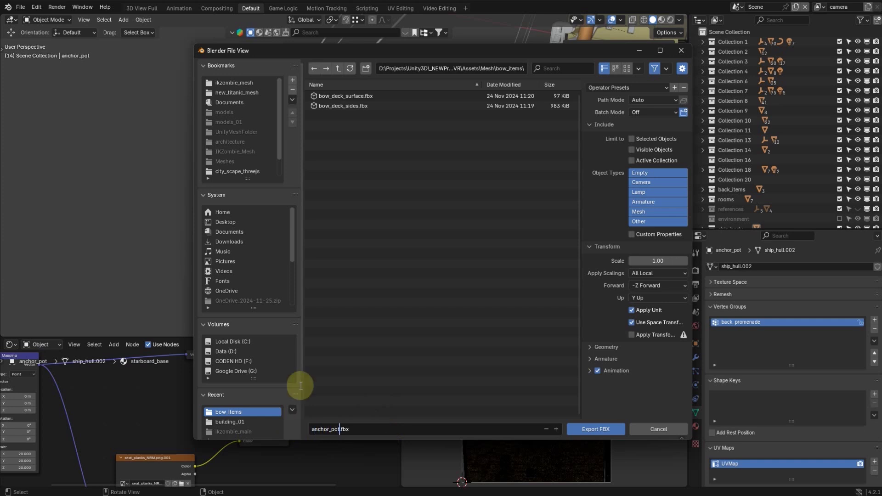
left_click(648, 88)
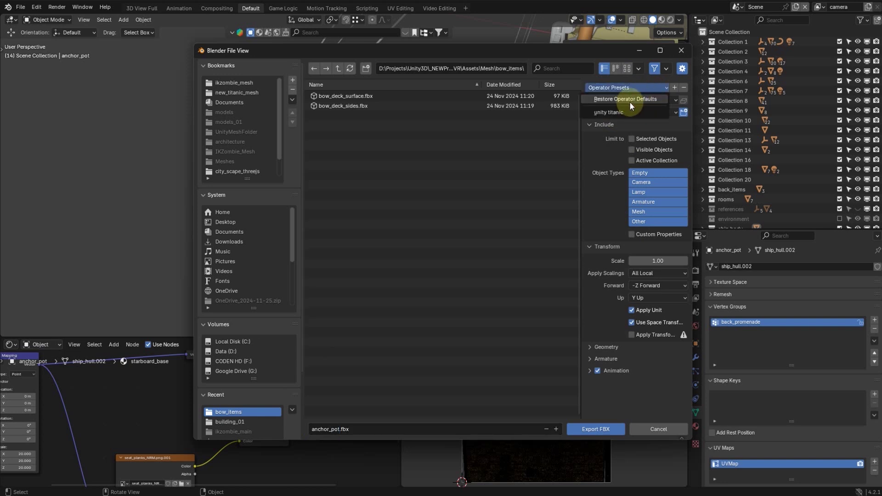
left_click(609, 112)
left_click(606, 430)
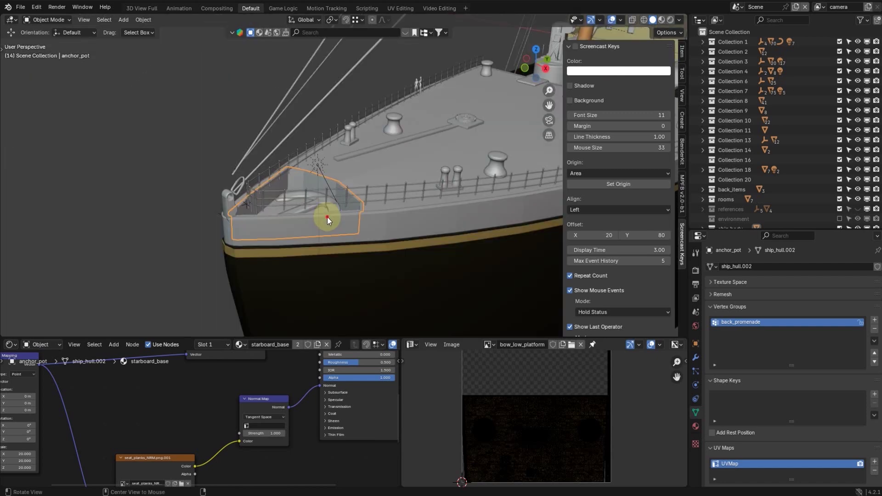
- Select the anchor lying in the bow recess and frame it in the viewport
mouse_move(327, 217)
middle_mouse_down()
mouse_move(321, 200)
mouse_move(317, 211)
middle_mouse_up()
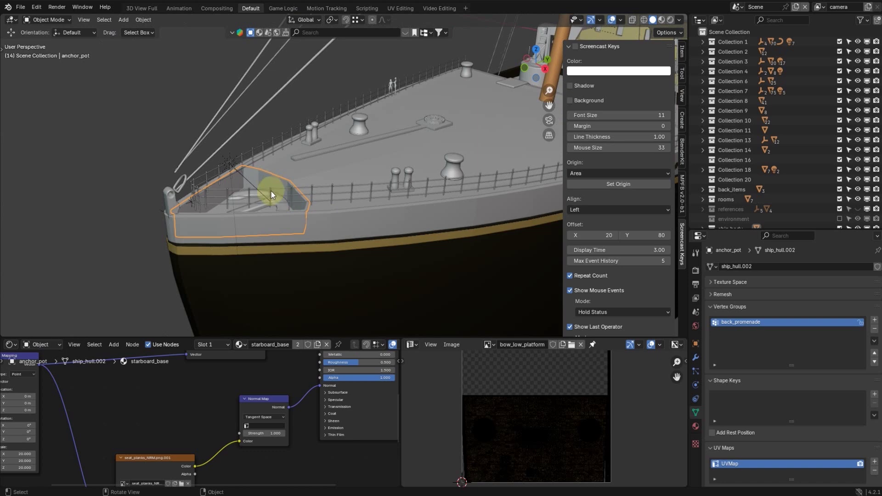
left_click(278, 201)
key("KP_Decimal")
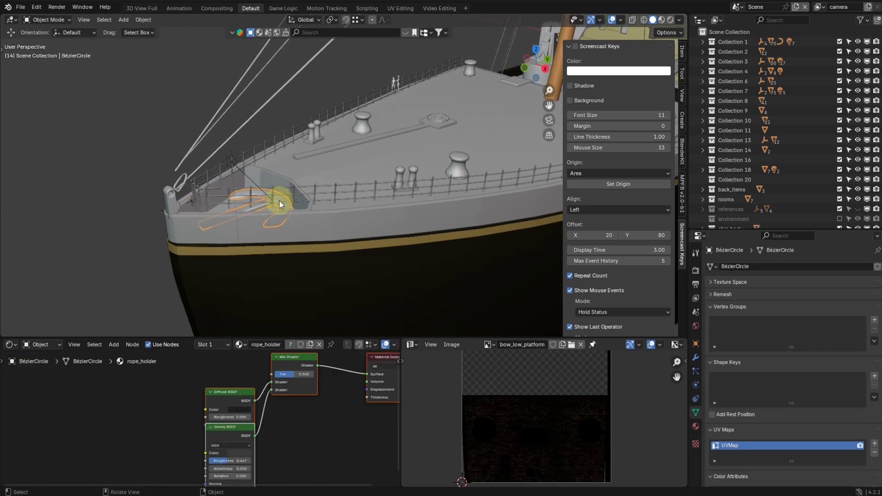
middle_click_drag(421, 165, 432, 197)
left_click(20, 7)
left_click(20, 6)
left_click(21, 7)
mouse_move(51, 156)
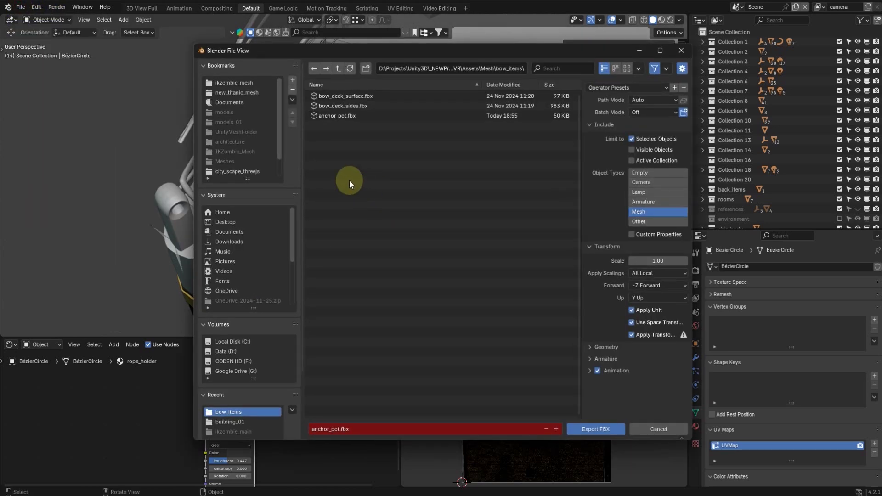
left_click(657, 430)
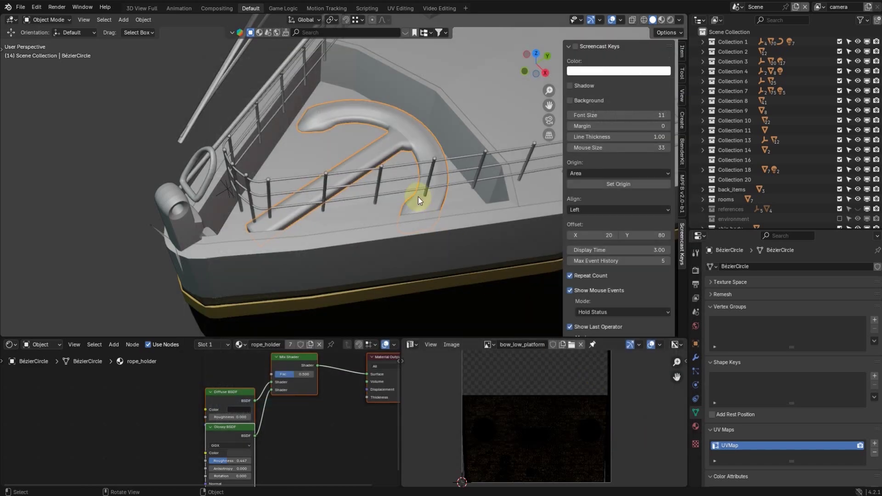
- Rename the selected anchor object as anchor
key("F2")
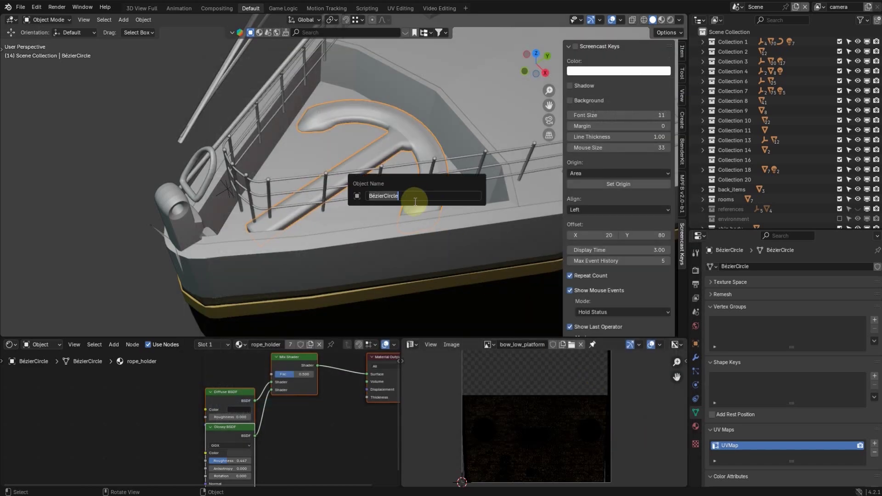
type("an")
key("Return")
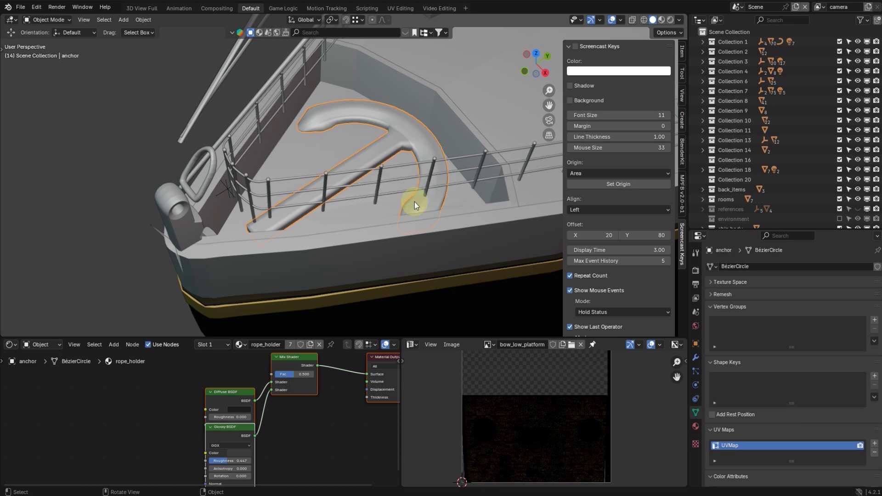
- Export the selected anchor as anchor.fbx into the bow_items folder
left_click(21, 7)
mouse_move(48, 156)
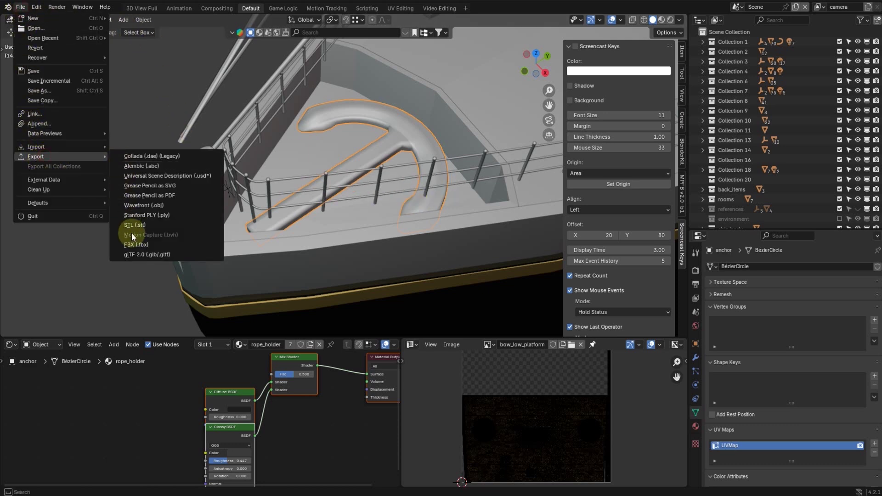
key("Return")
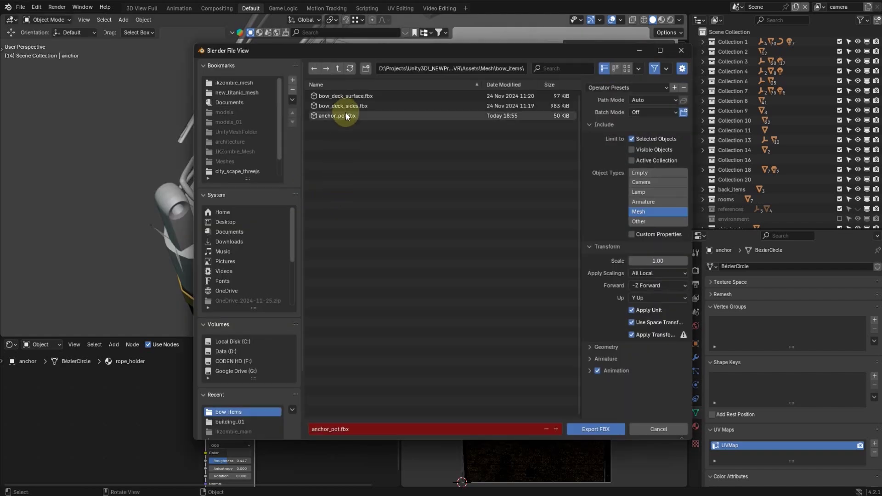
left_click(340, 429)
left_click_drag(339, 429, 283, 426)
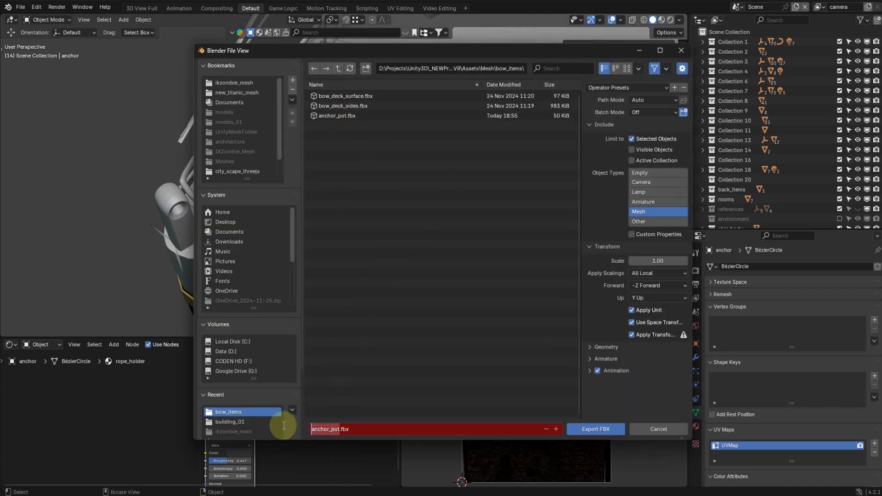
type("an")
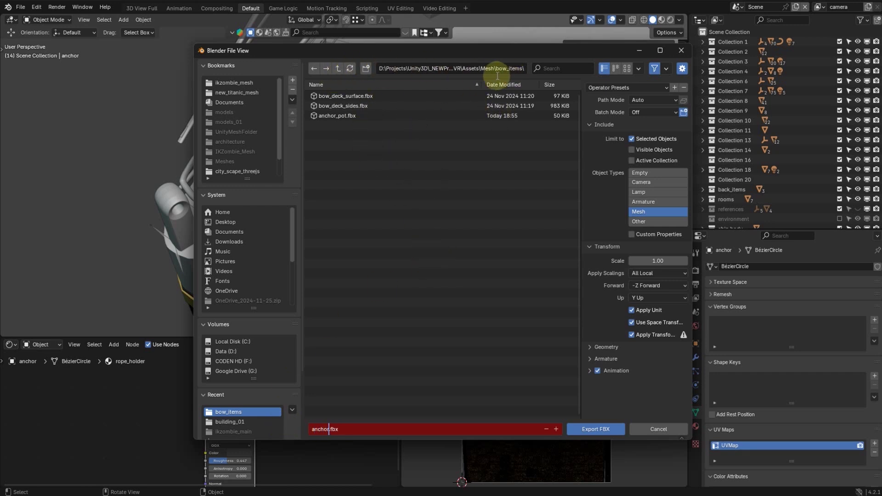
left_click(597, 429)
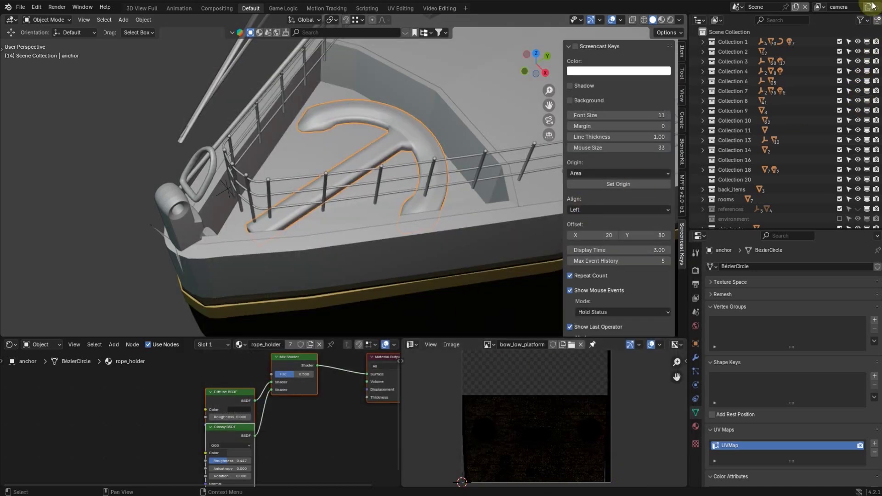
- Switch to Unity and add the anchor and anchor_pot meshes from bow_items as children of ShipParent
mouse_move(738, 470)
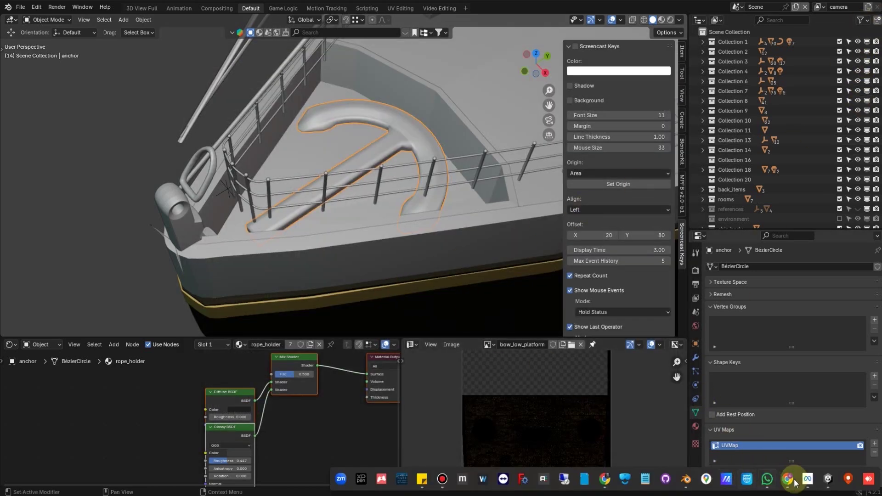
mouse_move(832, 477)
left_click(834, 430)
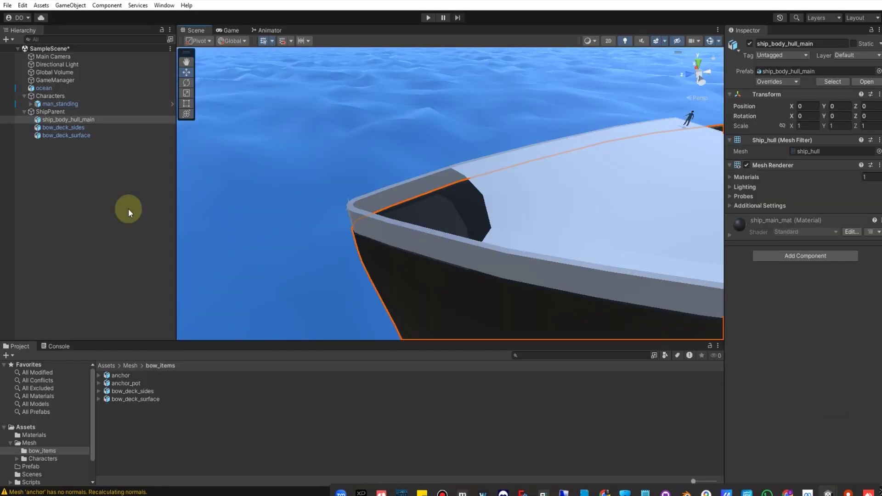
left_click(121, 376)
left_click(159, 383)
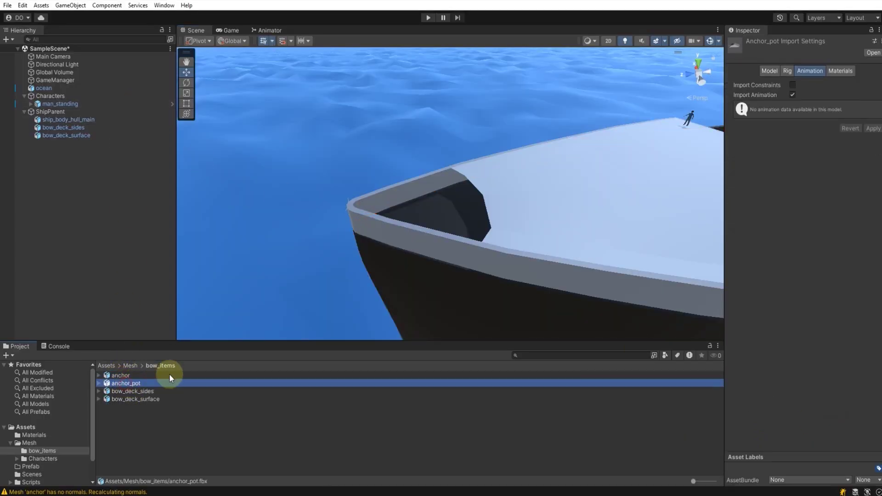
left_click(128, 376)
left_click_drag(124, 375, 52, 111)
left_click_drag(142, 382, 58, 114)
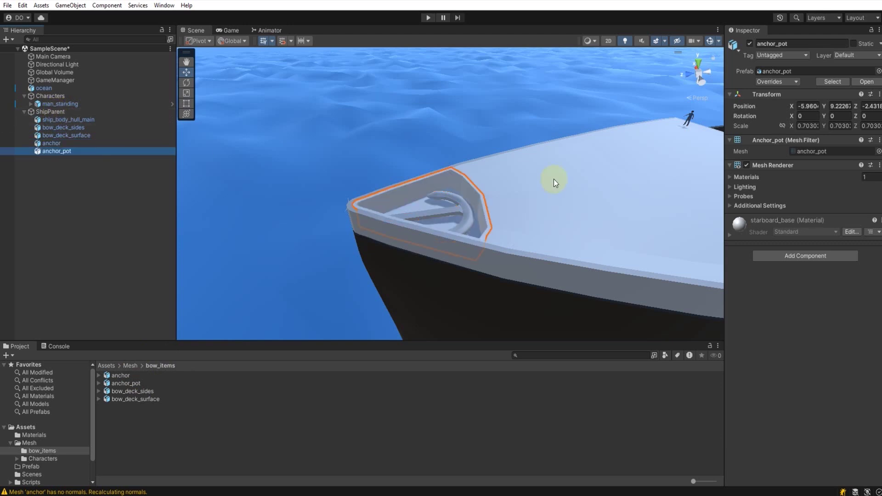
- Create an empty child object named Bow under ShipParent
right_click(47, 111)
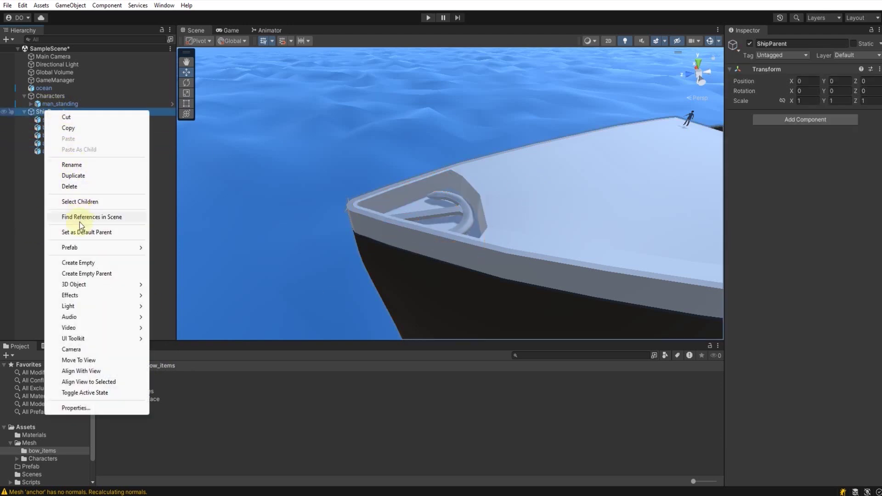
left_click(84, 264)
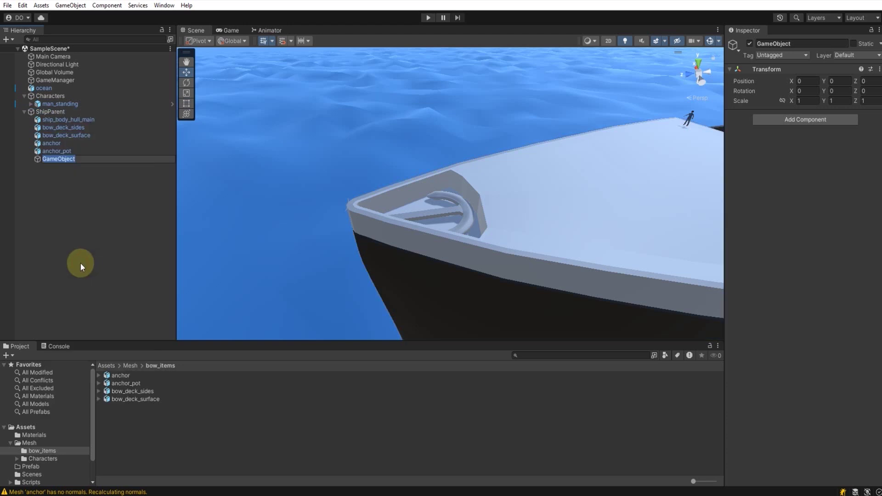
type("Bow")
key("Return")
- Move bow_deck_sides, bow_deck_surface, anchor and anchor_pot into the Bow object, leaving out ship_body_hull_main
left_click(65, 150)
left_click(74, 120, "shift")
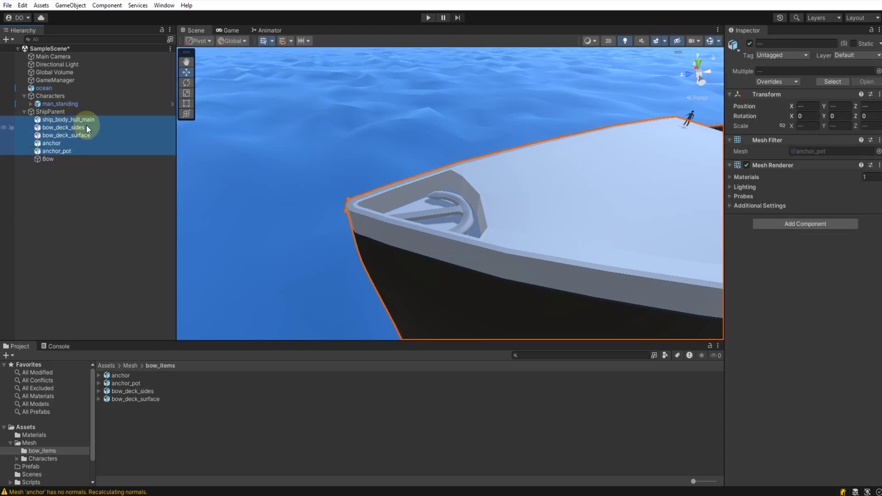
left_click(81, 205)
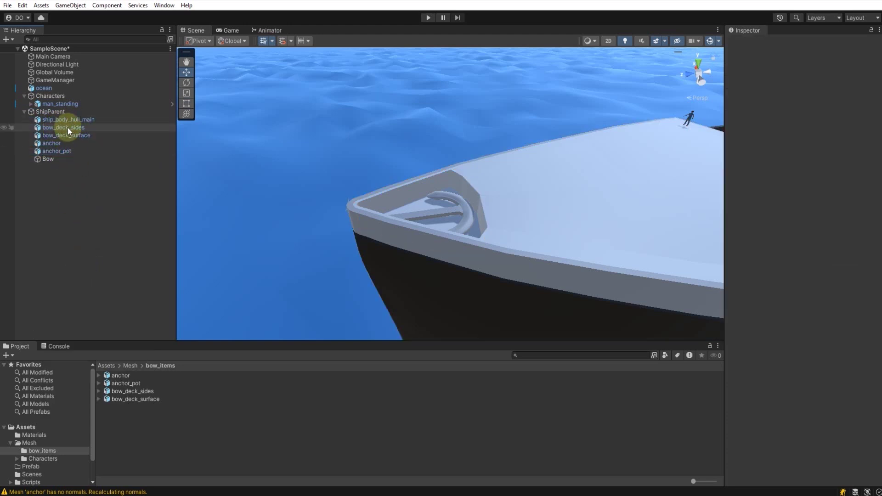
left_click(67, 127)
left_click(59, 150, "shift")
left_click_drag(59, 150, 53, 159)
- Check the assembled bow in the scene, clear the selection and save SampleScene
middle_click_drag(467, 196, 549, 219)
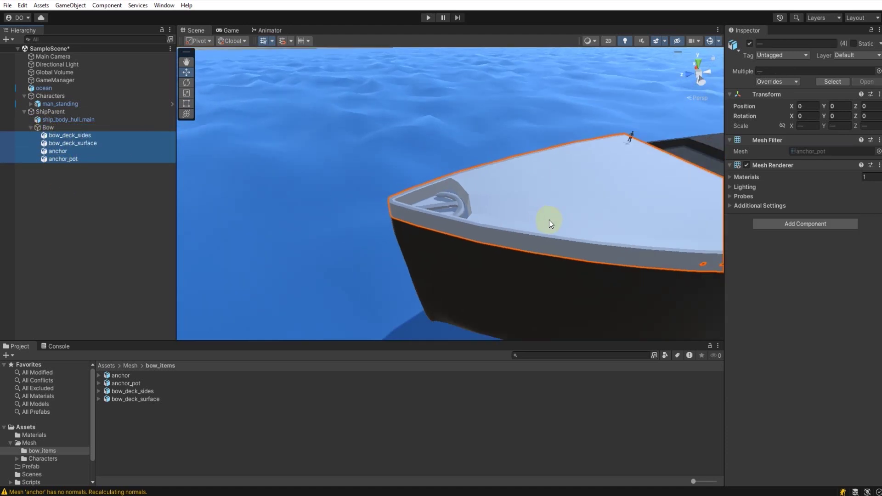
mouse_move(614, 193)
middle_mouse_down()
mouse_move(601, 191)
mouse_move(608, 195)
middle_mouse_up()
scroll(548, 158, "up", 1)
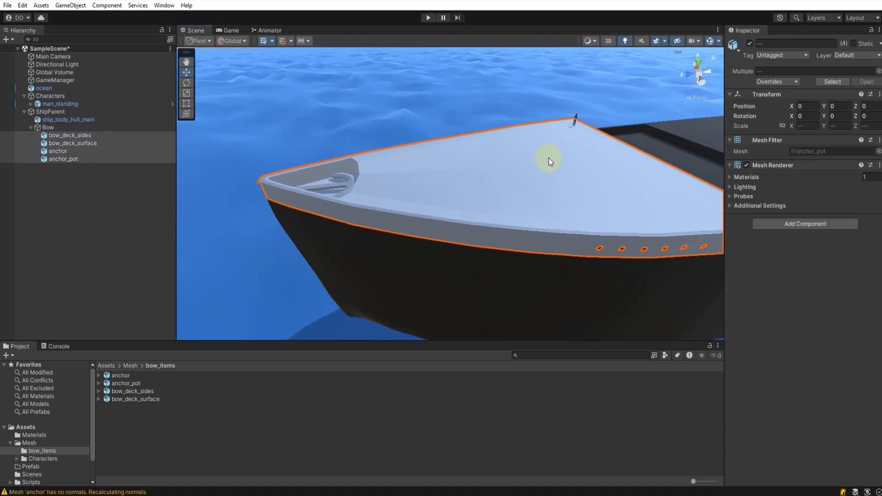
left_click_drag(560, 161, 595, 118, "alt")
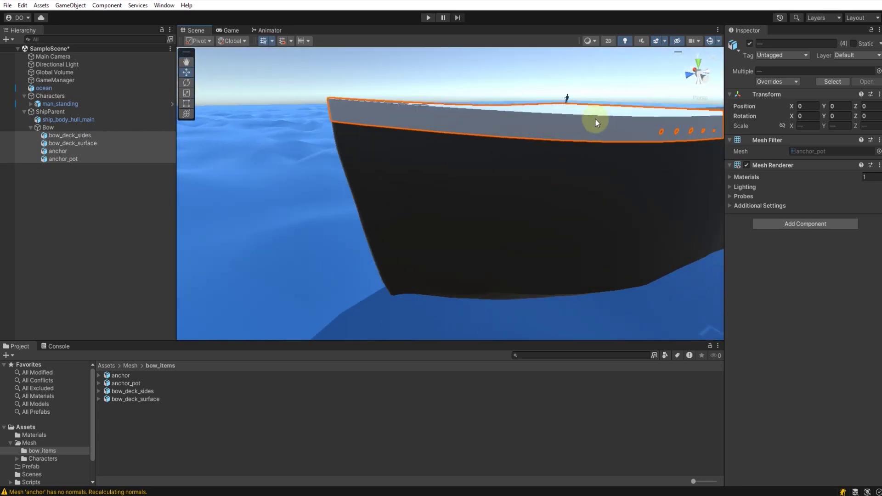
left_click(546, 74)
middle_click_drag(560, 99, 557, 109)
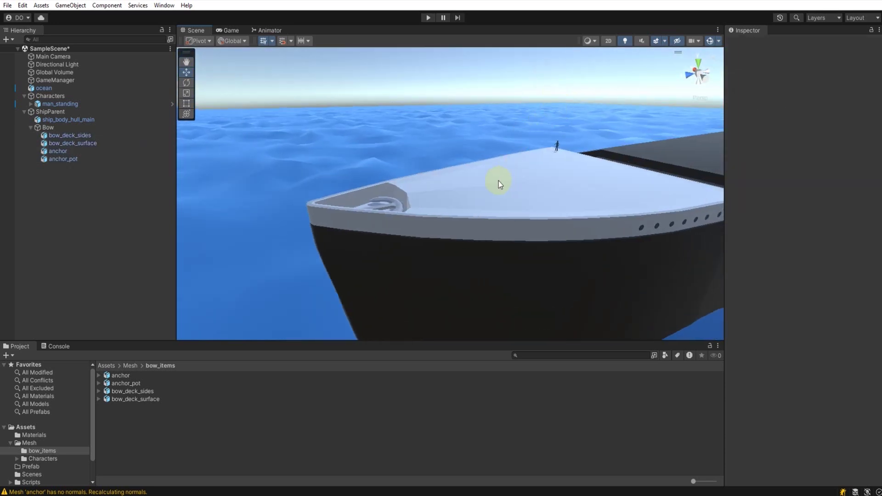
scroll(478, 203, "up", 2)
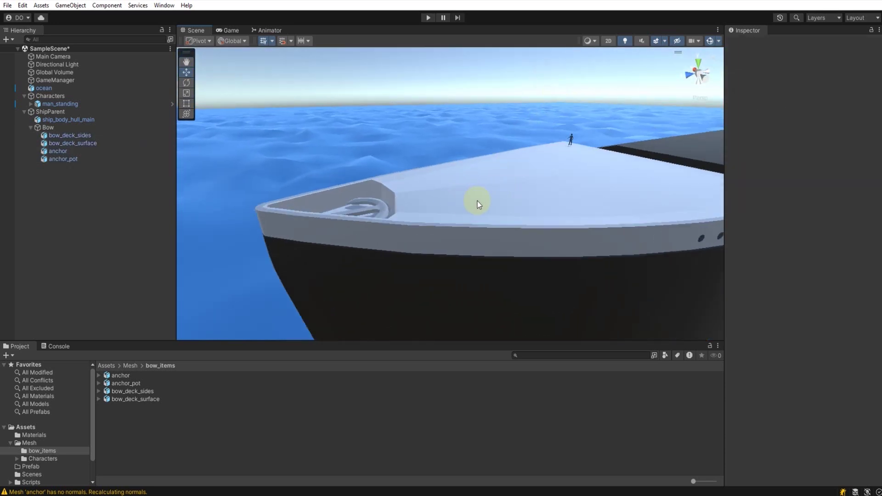
left_click(8, 5)
left_click(23, 54)
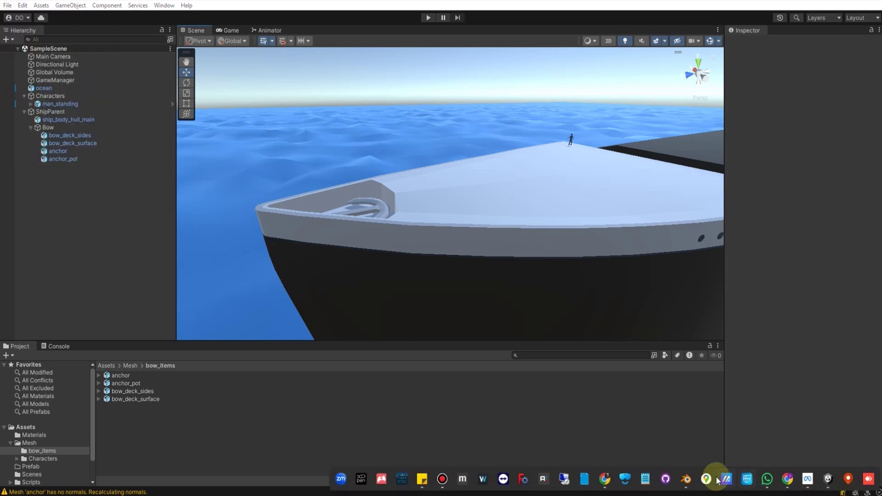
- Switch to Blender and rename the horizontal rails around the bow as old_railings
left_click(686, 480)
scroll(346, 175, "down", 5)
left_click_drag(374, 158, 461, 133, "alt")
scroll(344, 156, "up", 10)
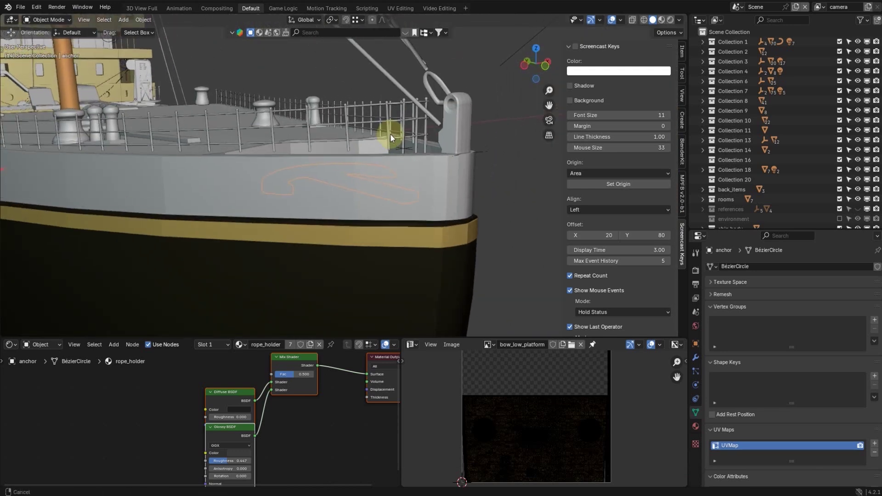
scroll(419, 187, "up", 4)
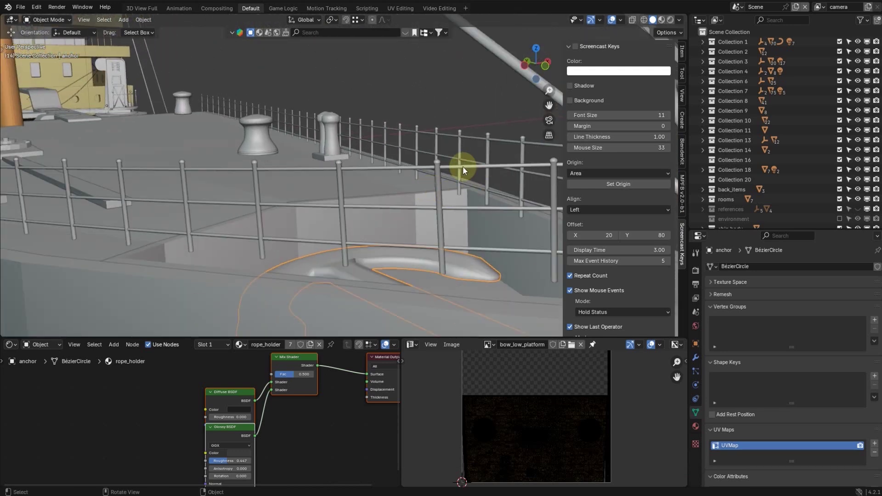
left_click(541, 173)
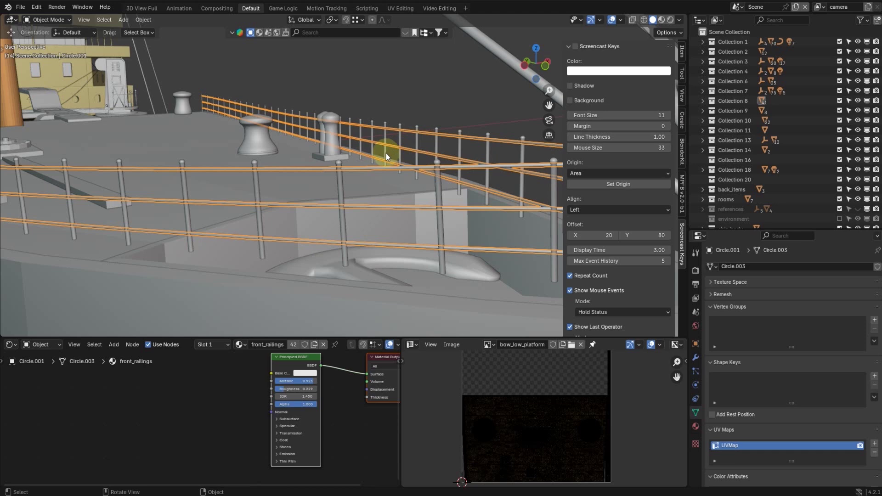
key("F2")
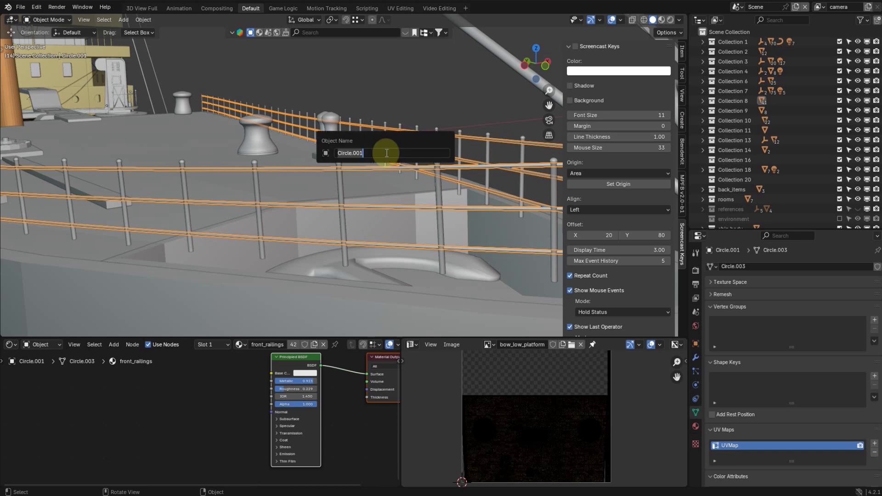
type("railings")
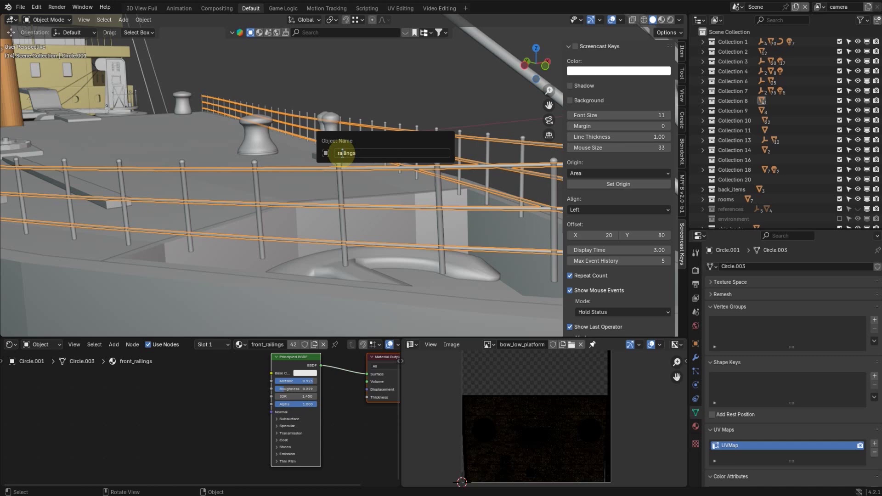
type("old_")
key("Return")
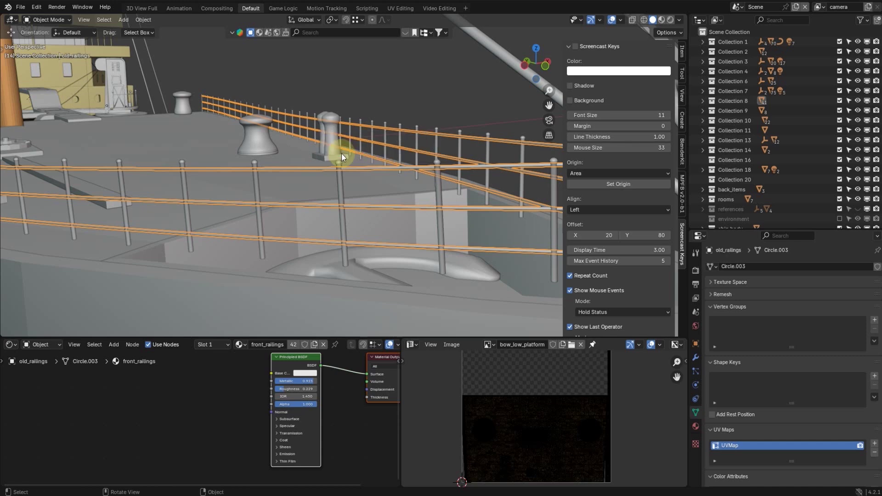
- Select the vertical posts of the bow railing and rename them as old_rainlings_support
left_click(343, 181)
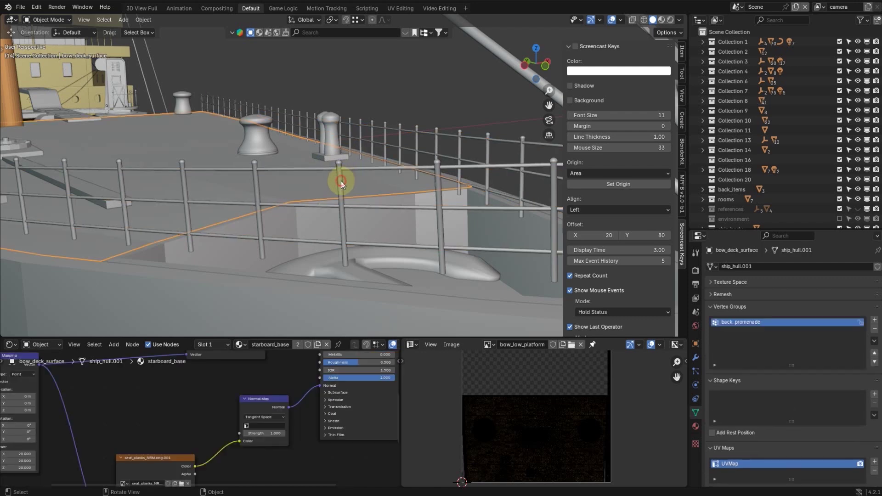
left_click(340, 181)
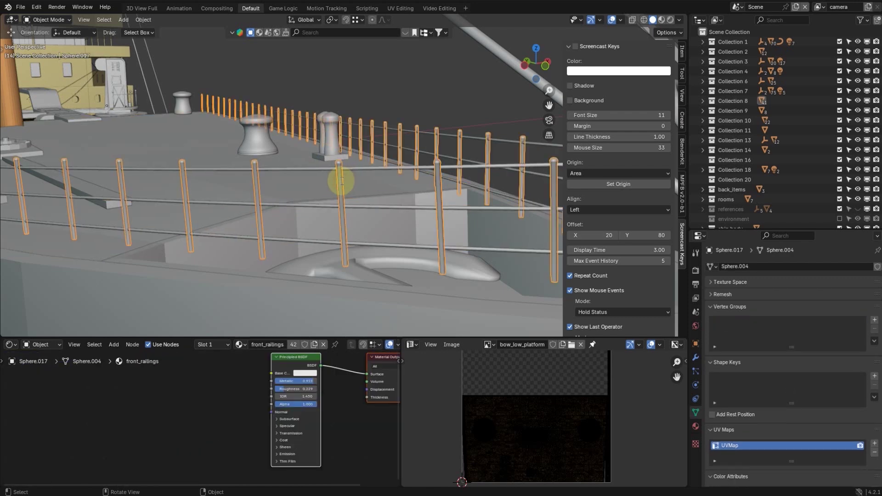
key("F2")
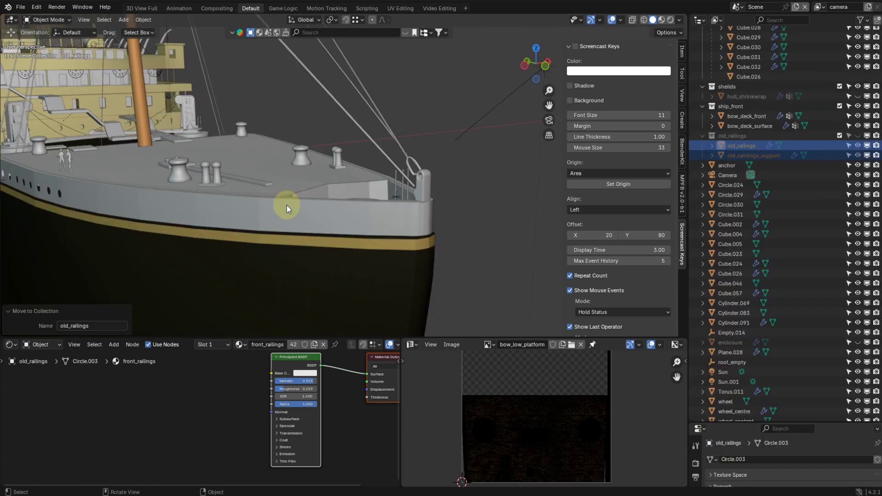
- Add a 16-vertex cylinder mesh at the bow deck's rear corner beside the bollard
middle_click_drag(285, 202, 182, 145)
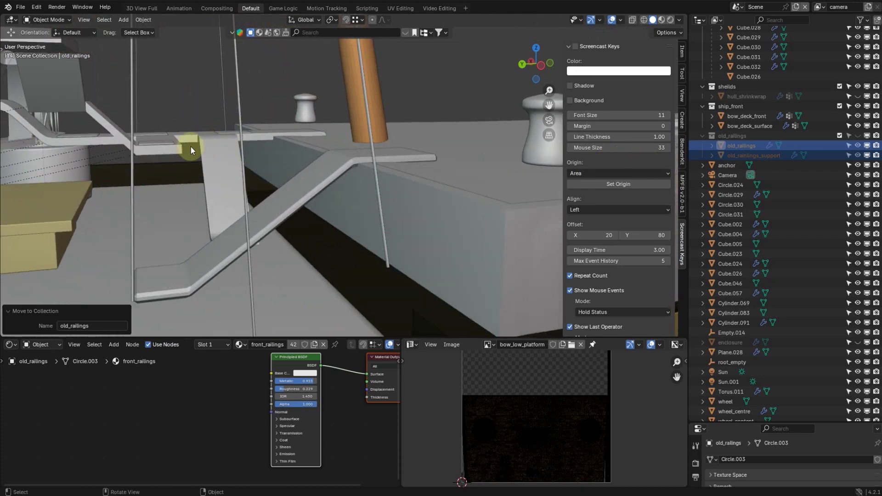
middle_click_drag(342, 179, 299, 175, "shift")
key("n")
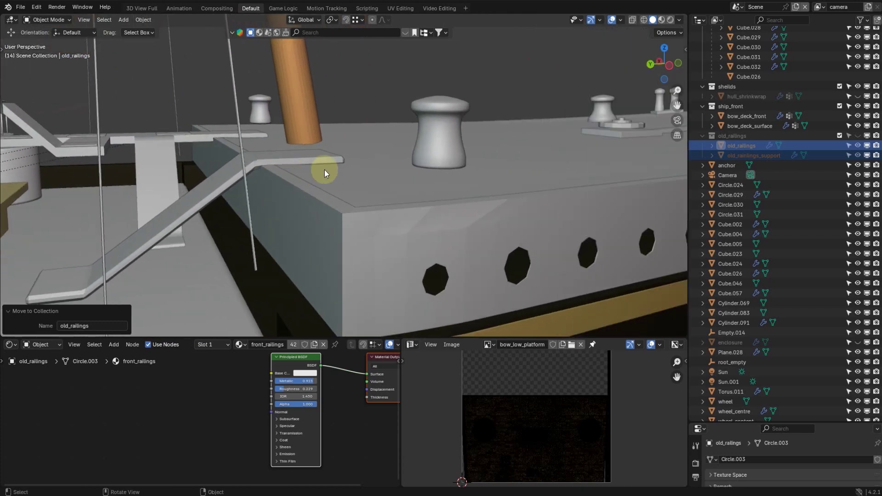
middle_click_drag(351, 227, 359, 264)
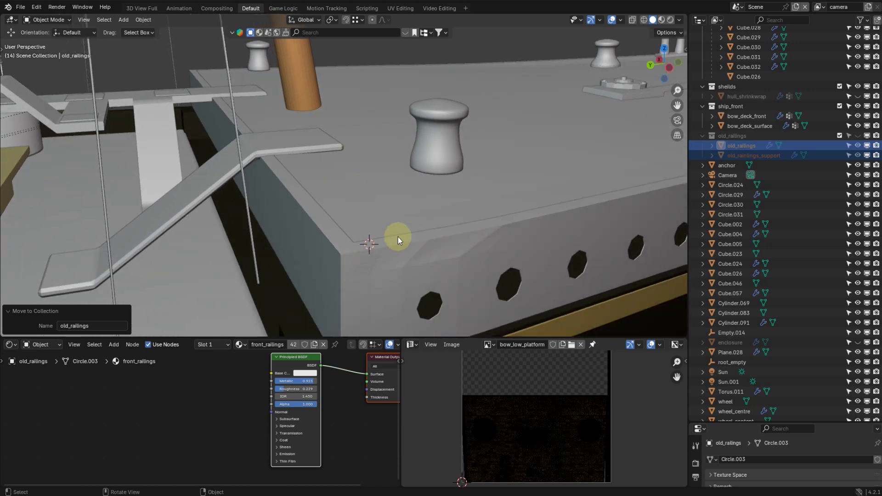
key("shift+a")
mouse_move(396, 227)
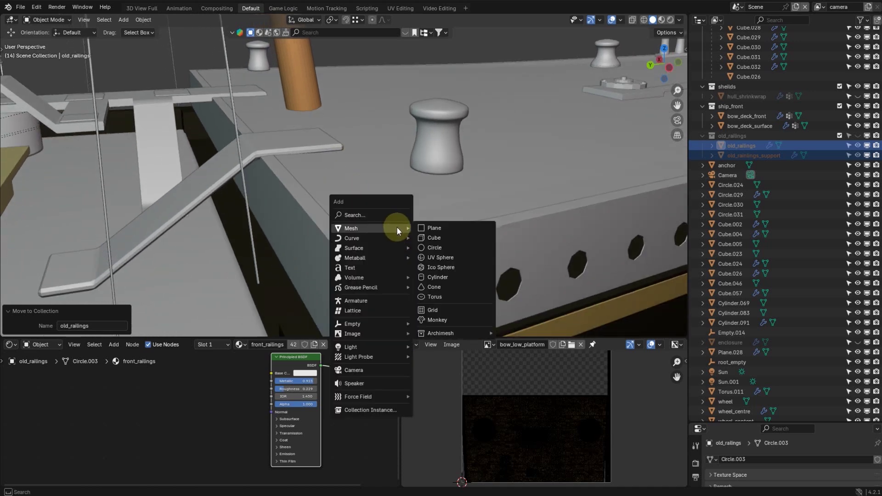
left_click(436, 277)
left_click(102, 212)
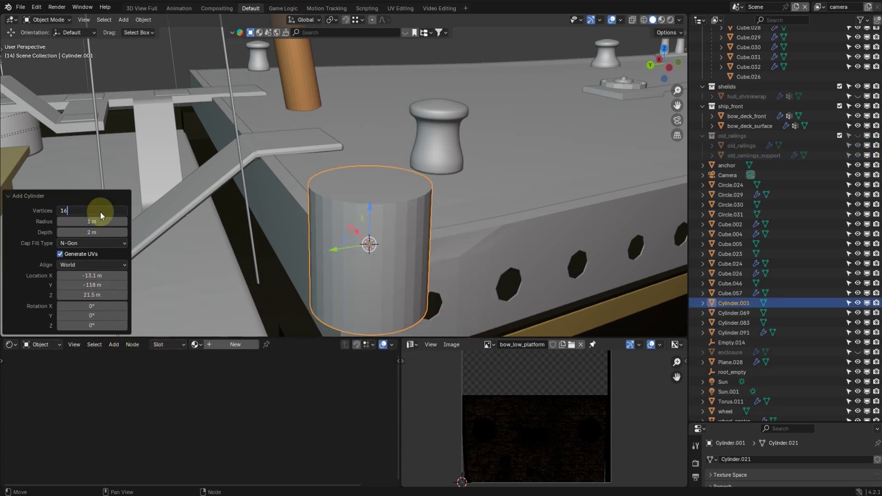
key("Return")
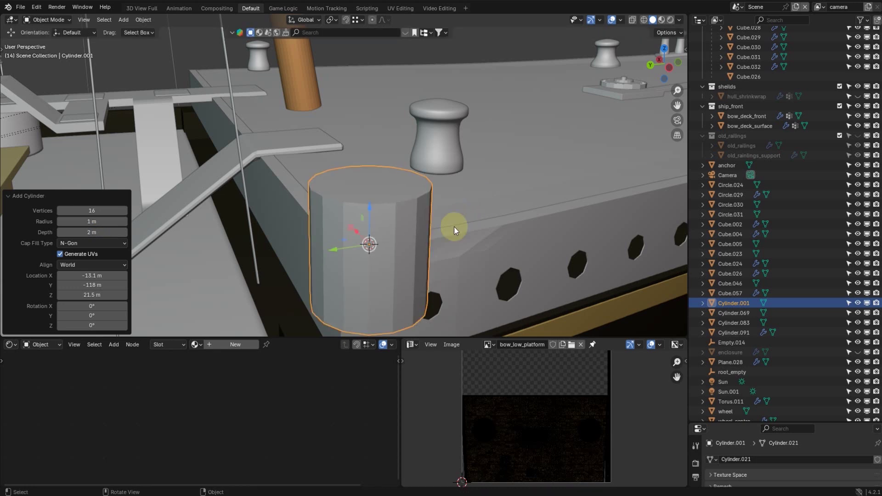
- Scale the new cylinder's mesh down in Edit Mode by about 0.099 and once more by about 0.676
key("Tab")
key("s")
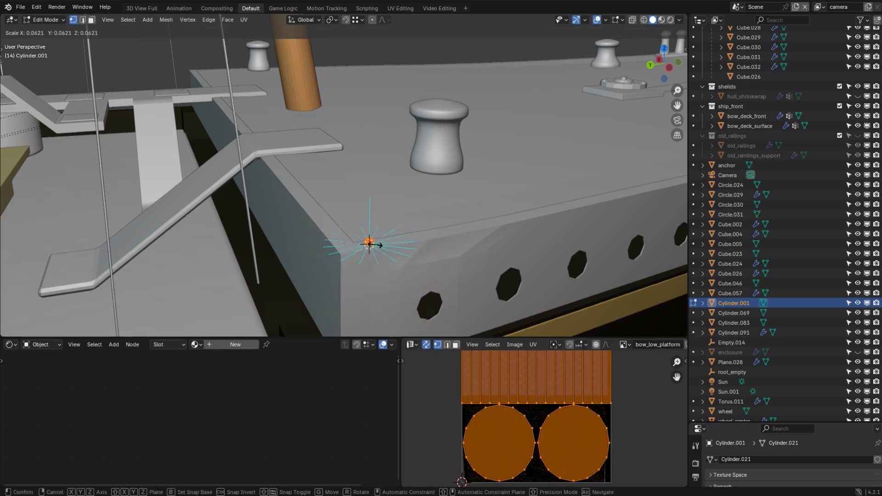
left_click(371, 243)
key("KP_Decimal")
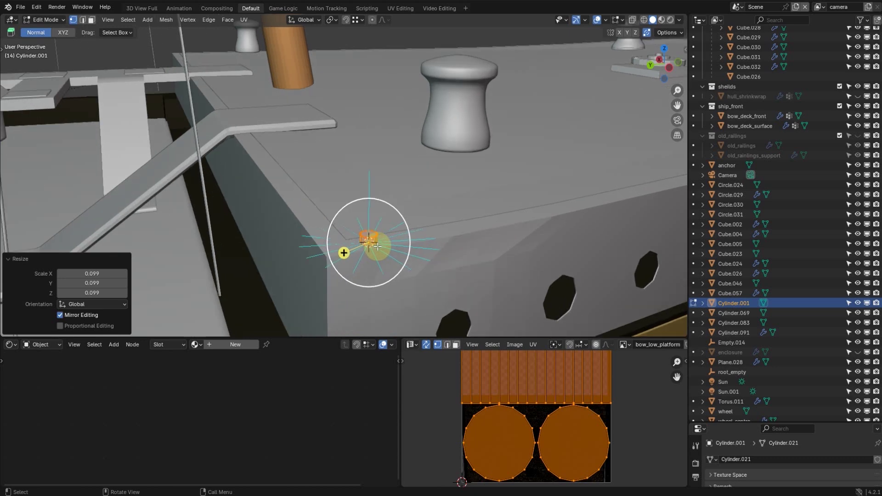
scroll(378, 246, "down", 13)
middle_click_drag(376, 240, 445, 232)
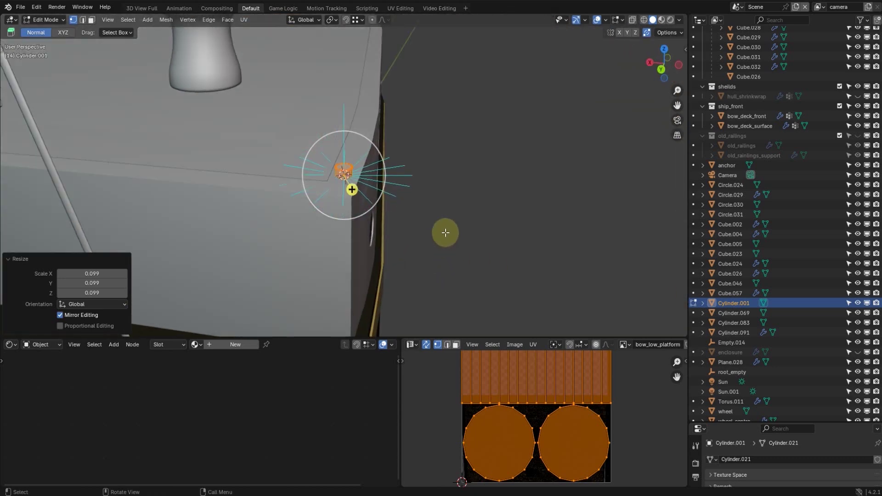
key("s")
left_click(401, 231)
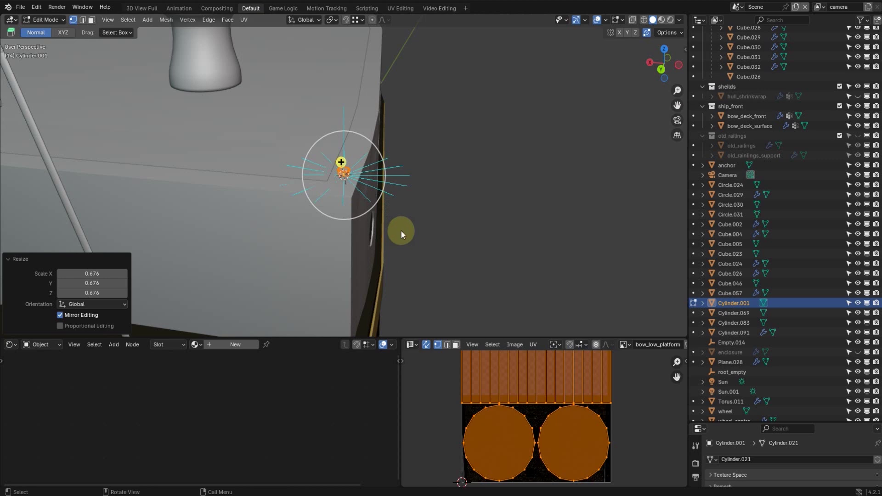
key("Tab")
- Move the t-standing figure from farther along the bow deck to the rear corner beside the small cylinder
scroll(413, 216, "down", 6)
middle_click_drag(424, 156, 405, 198, "shift")
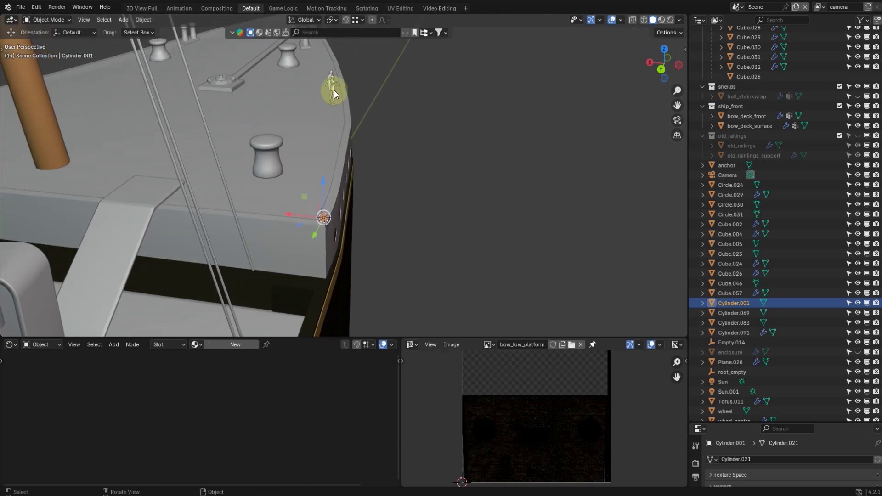
left_click(335, 91)
middle_click_drag(363, 109, 426, 169)
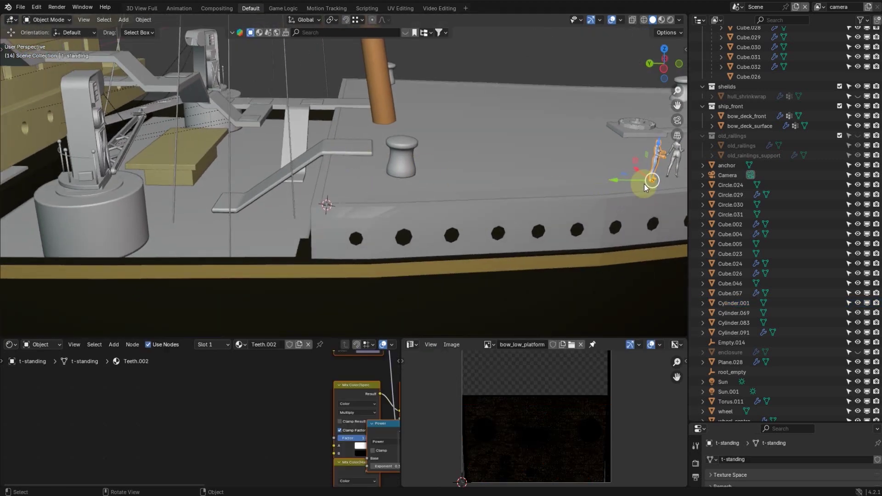
left_click_drag(626, 176, 301, 194)
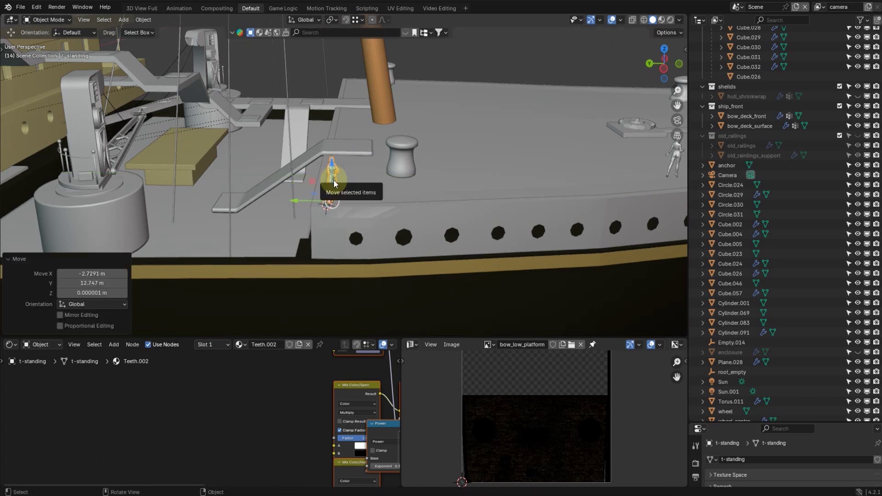
scroll(333, 180, "up", 5)
middle_click_drag(373, 184, 342, 238)
left_click_drag(353, 241, 385, 235)
middle_click_drag(367, 254, 344, 263)
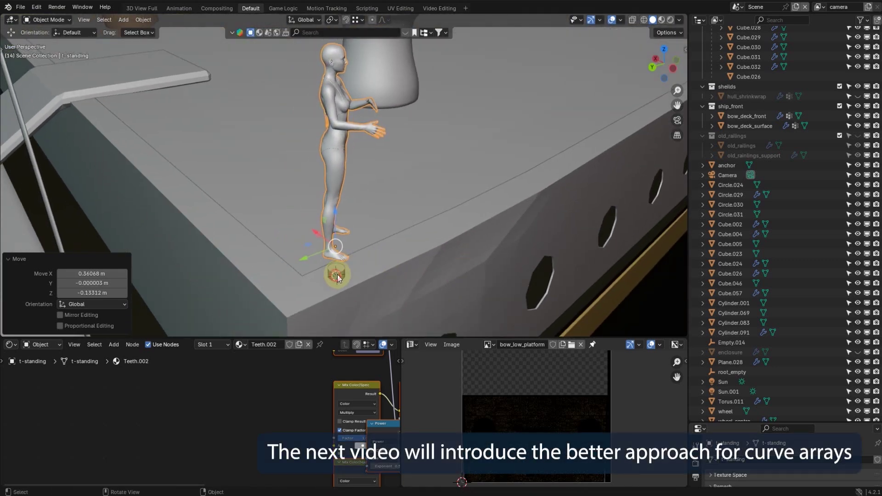
- Scale the cylinder's mesh in Edit Mode by about 0.309 and once more by about 0.821, judging its size against the figure
left_click(338, 275)
middle_click_drag(392, 284, 433, 268, "alt")
key("Tab")
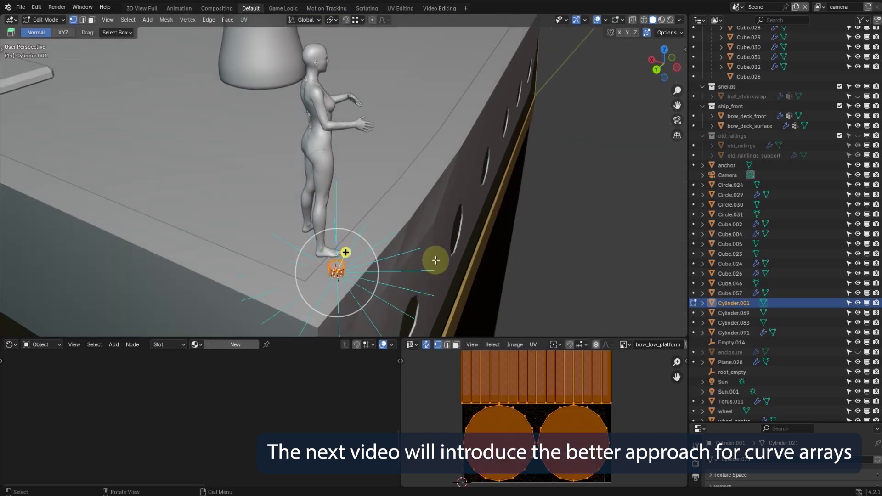
key("s")
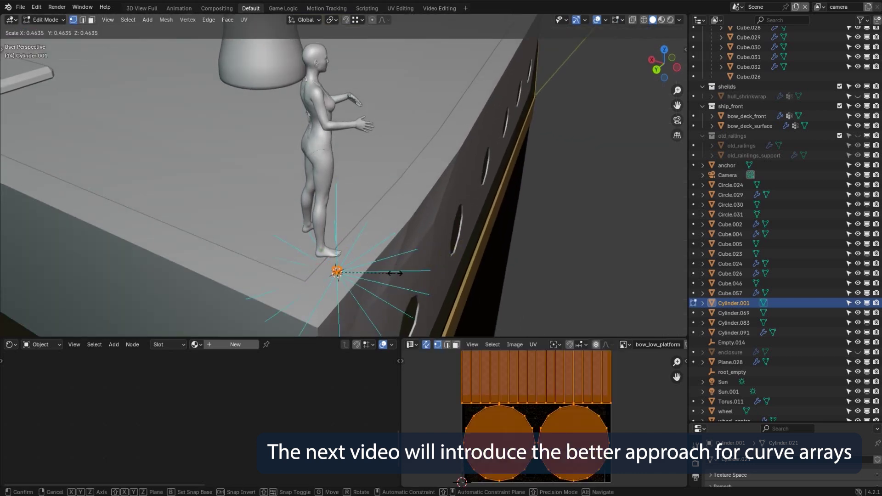
left_click(376, 278)
key("KP_Decimal")
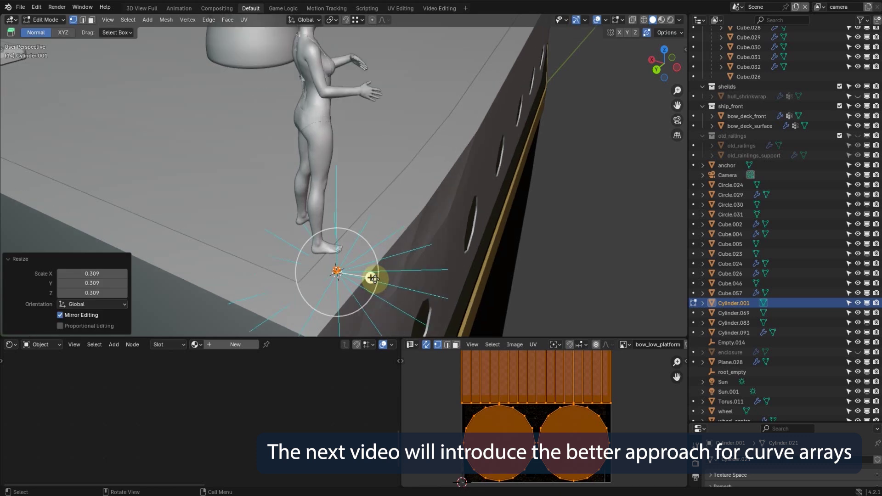
scroll(256, 232, "down", 15)
middle_click_drag(269, 225, 294, 188)
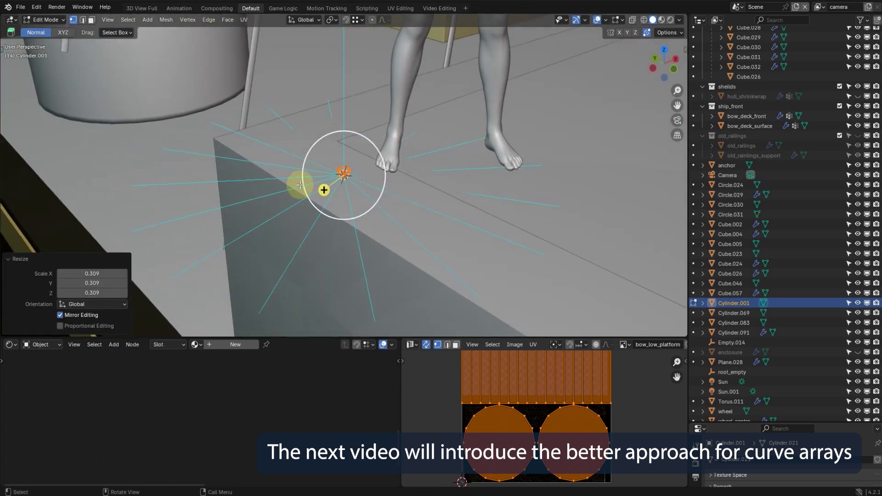
middle_click_drag(418, 199, 463, 230)
key("s")
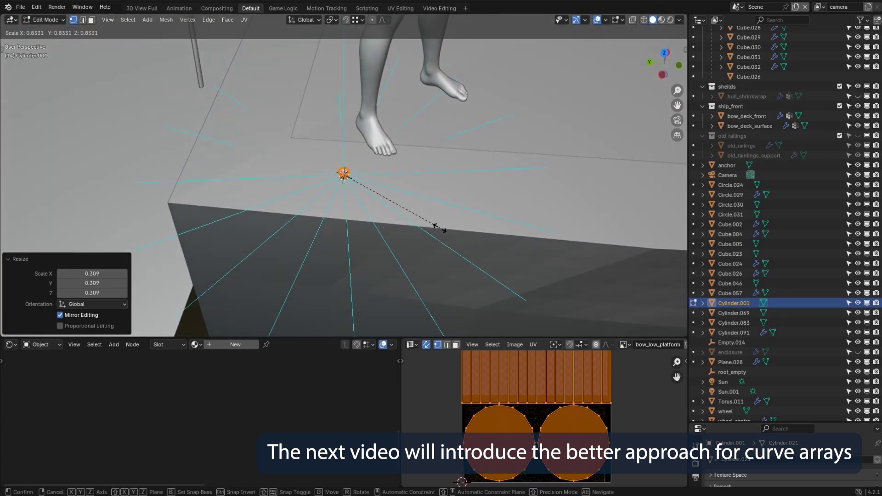
left_click(438, 227)
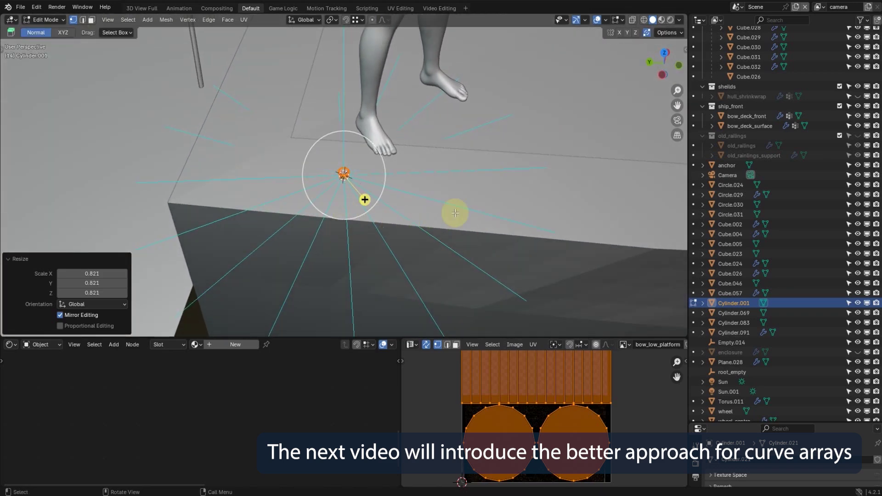
- Turn off the face normals display for mesh editing and return to Object Mode
left_click(623, 20)
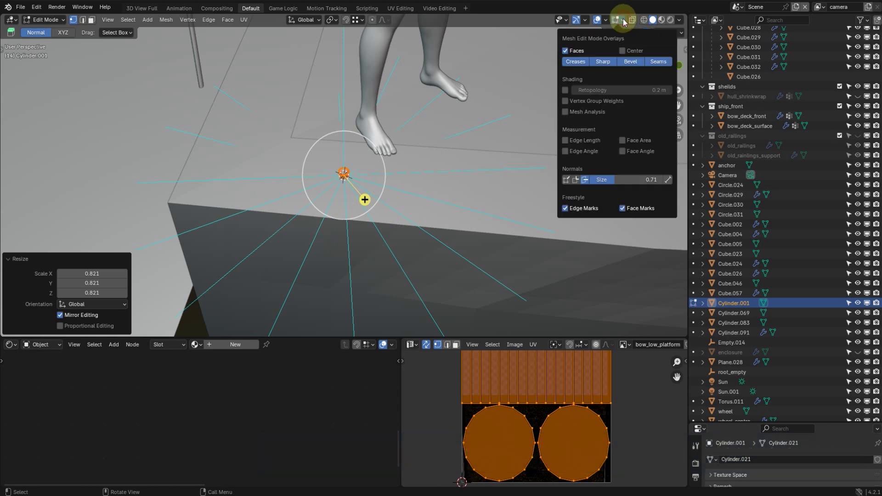
left_click(585, 180)
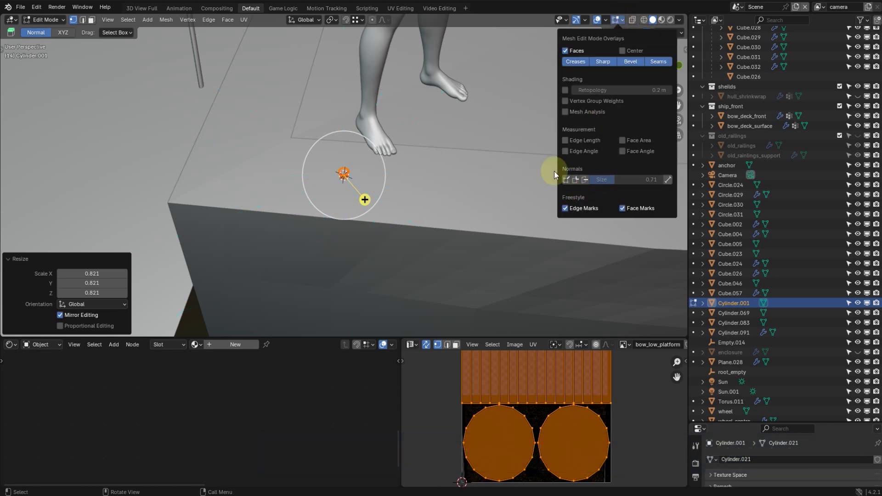
key("Tab")
- Isolate the small cylinder in local view
middle_click_drag(364, 177, 338, 189)
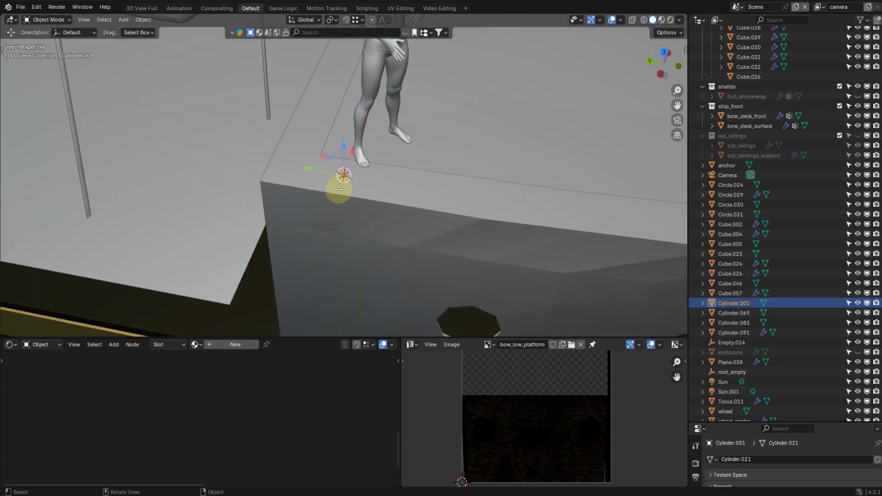
key("Tab")
scroll(339, 190, "up", 5)
scroll(339, 189, "up", 5)
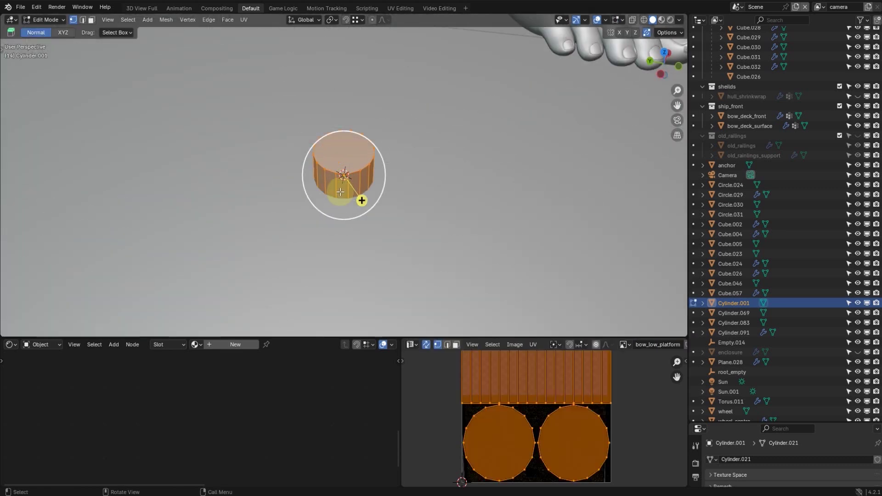
key("Tab")
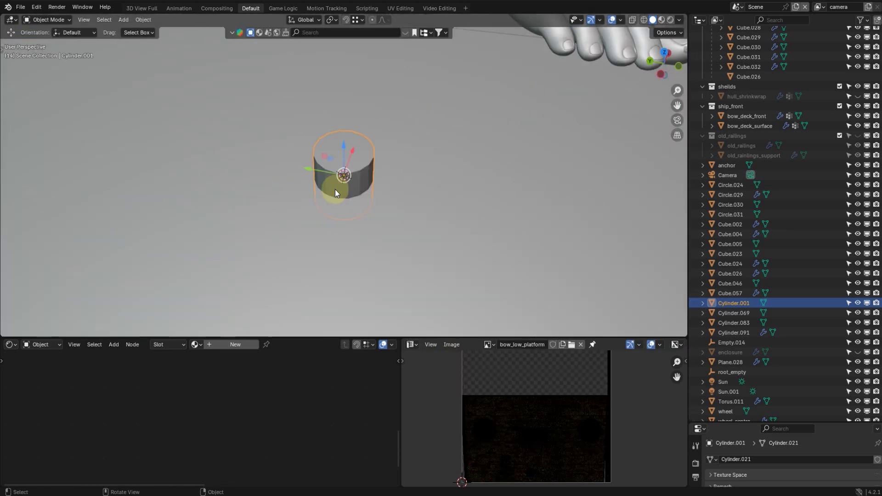
key("KP_Divide")
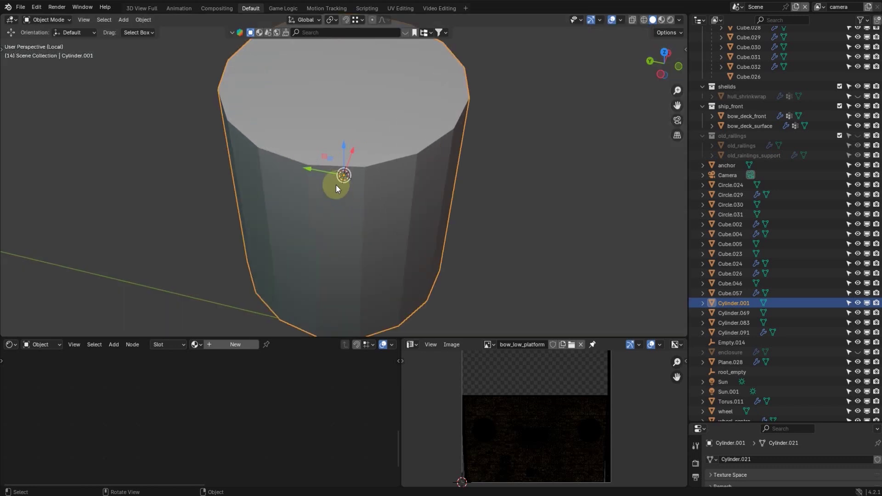
scroll(334, 182, "down", 5)
middle_click_drag(332, 177, 371, 140)
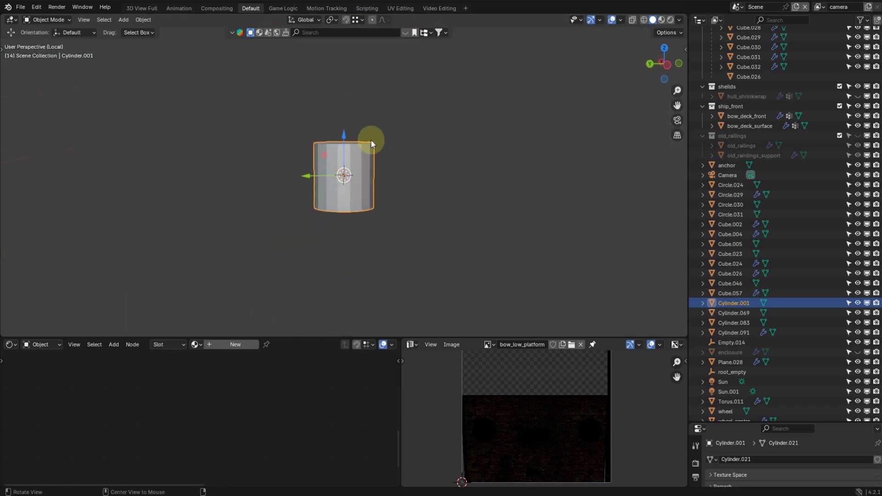
- Raise the cylinder's mesh about 0.016 m along Z in right view so its base meets the origin, and leave local view
key("KP_3")
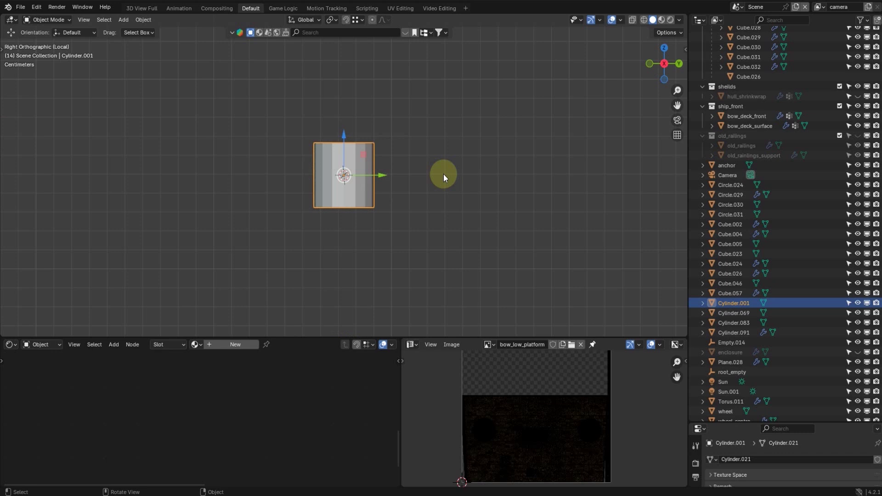
key("Tab")
key("g")
key("z")
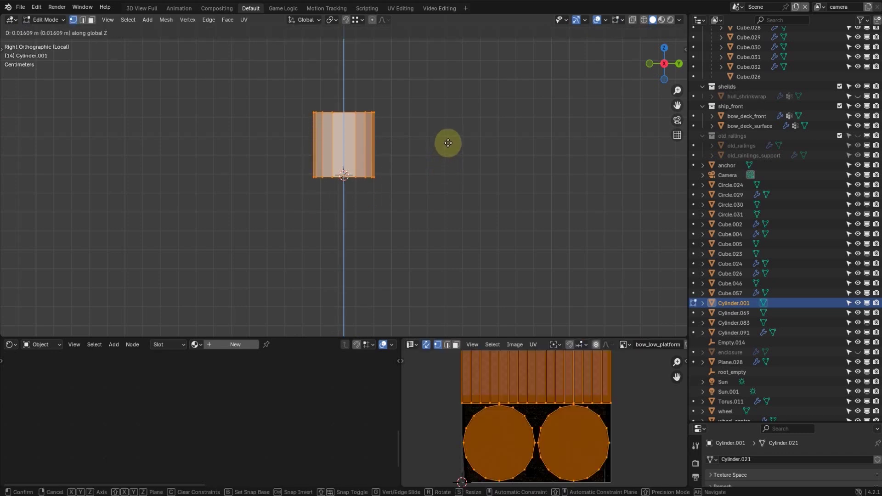
left_click(447, 142)
key("Tab")
middle_click_drag(447, 142, 464, 159)
key("KP_Divide")
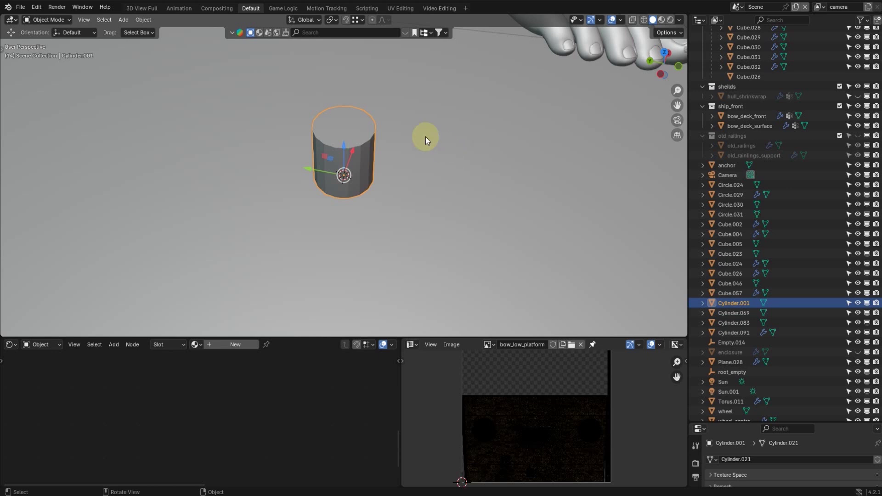
- Select only the top ring of the cylinder's vertices in Edit Mode and activate the Move tool
scroll(395, 179, "down", 6)
scroll(361, 203, "up", 2)
scroll(365, 199, "down", 2)
scroll(365, 199, "up", 2)
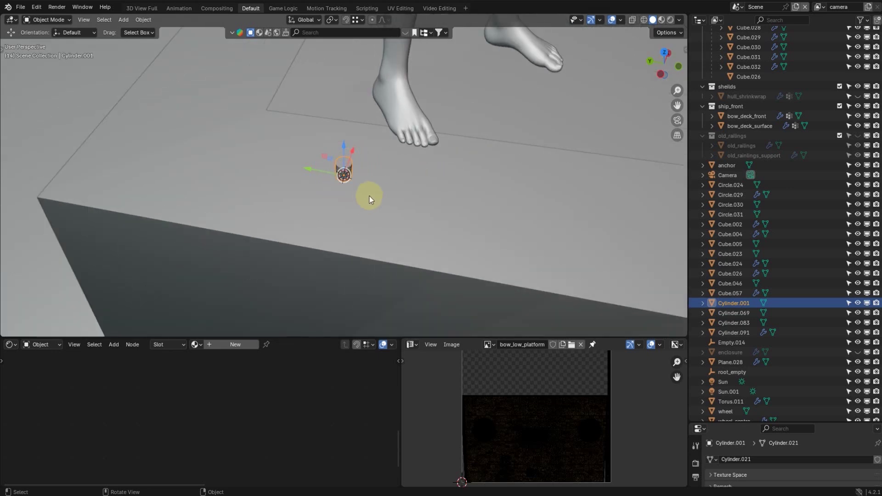
key("Tab")
middle_click_drag(351, 184, 415, 161)
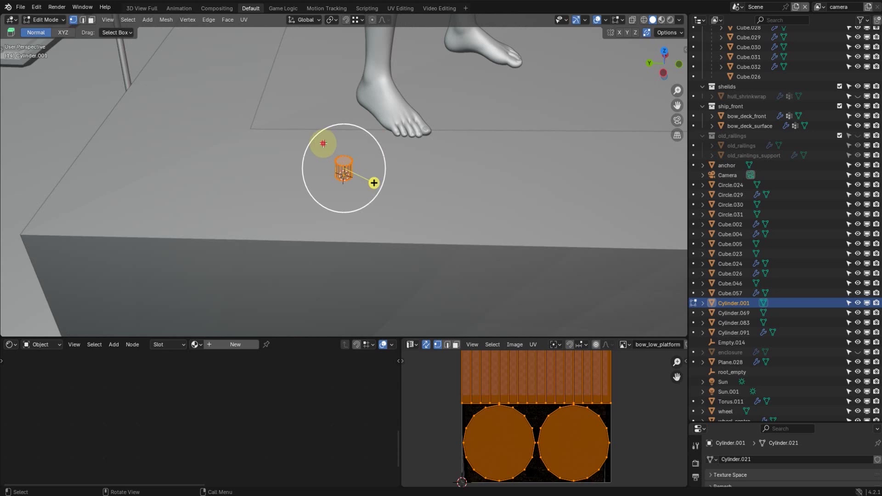
left_click_drag(322, 142, 356, 170)
key("alt+a")
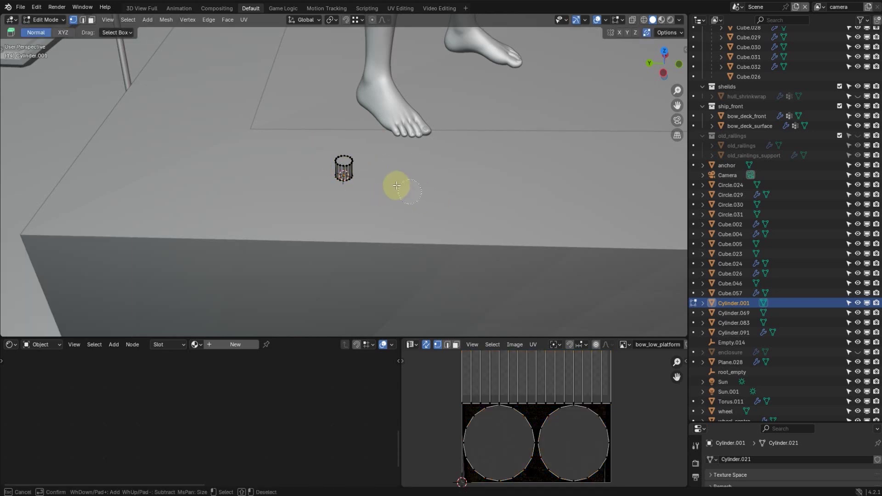
left_click(344, 157)
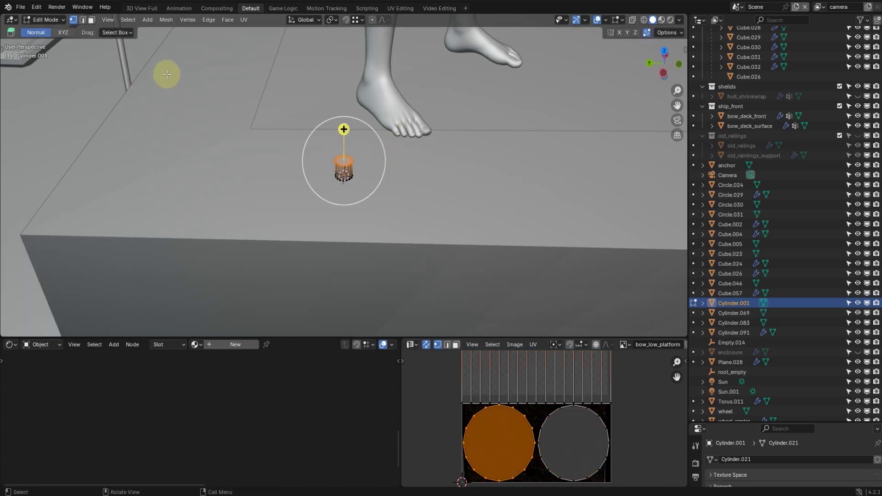
key("t")
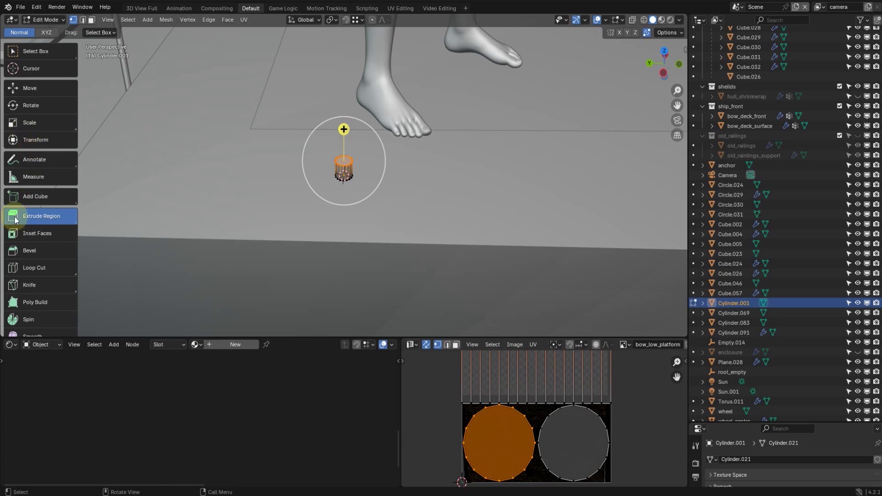
left_click(36, 90)
- Reselect the cylinder's top ring and move it up about 0.289 m along Z to lengthen the post
scroll(366, 153, "down", 2)
left_click_drag(408, 210, 344, 193)
left_click(404, 187)
middle_click_drag(394, 221, 340, 156)
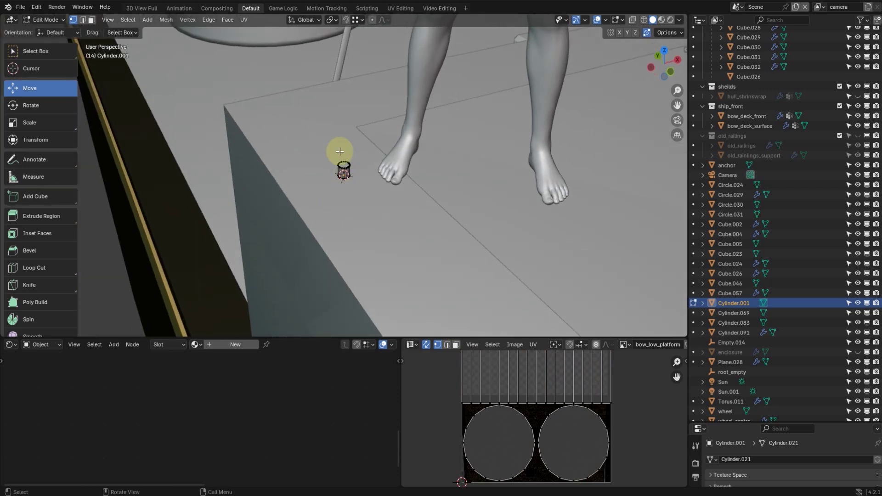
key("c")
left_click(344, 161)
key("Escape")
left_click_drag(343, 126, 346, 29)
scroll(345, 69, "down", 4)
middle_click_drag(343, 110, 345, 177, "shift")
- Select the post's top ring again and raise it about 0.493 m more along Z, comparing its height with the figure
key("space")
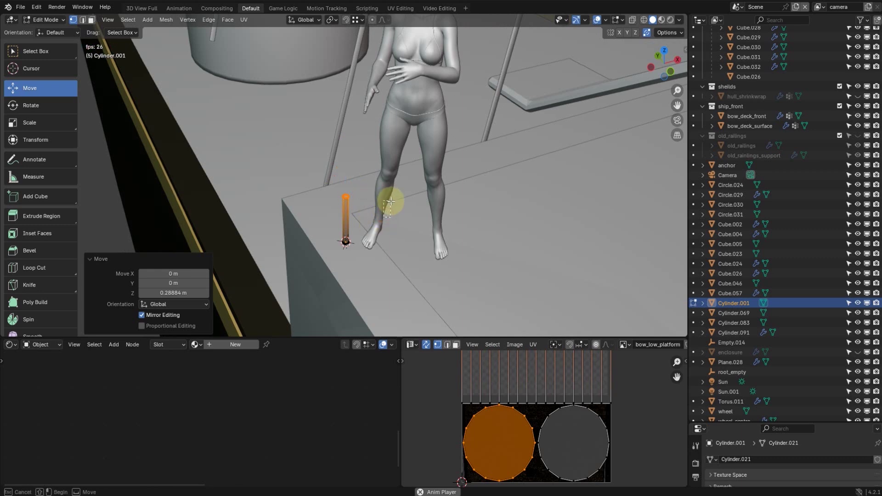
left_click(395, 199)
middle_click_drag(408, 221, 366, 181)
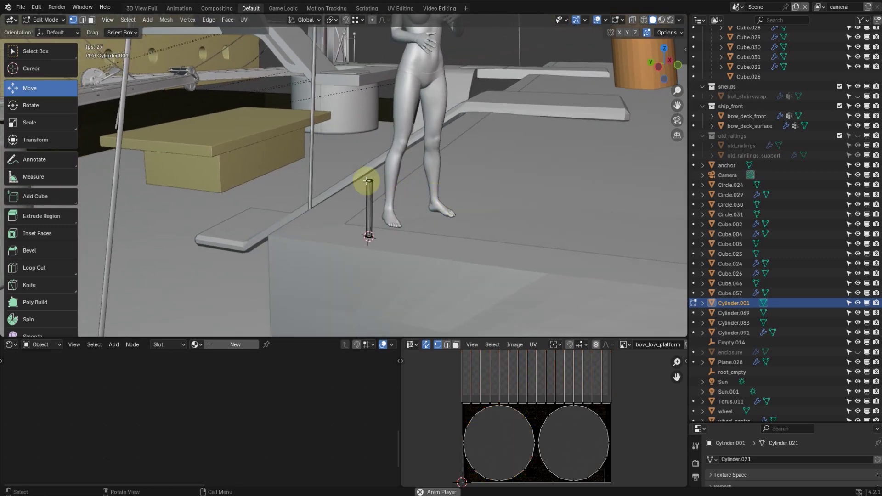
left_click(372, 192)
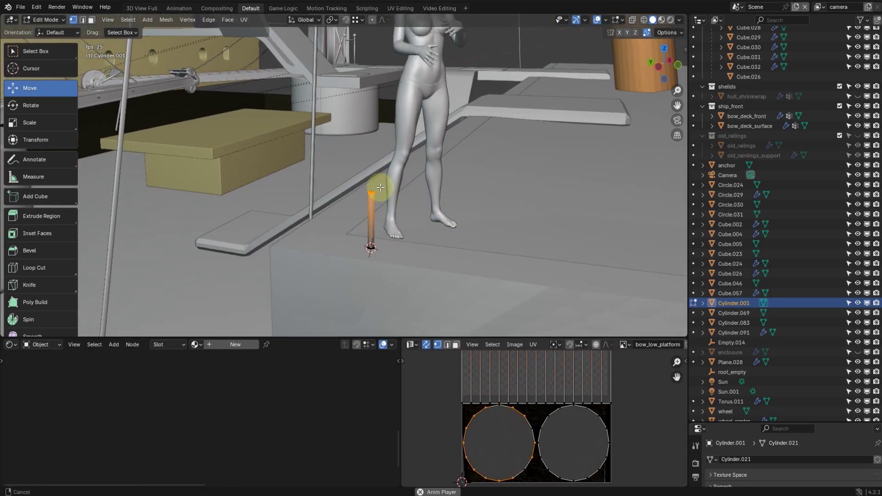
scroll(412, 200, "up", 4)
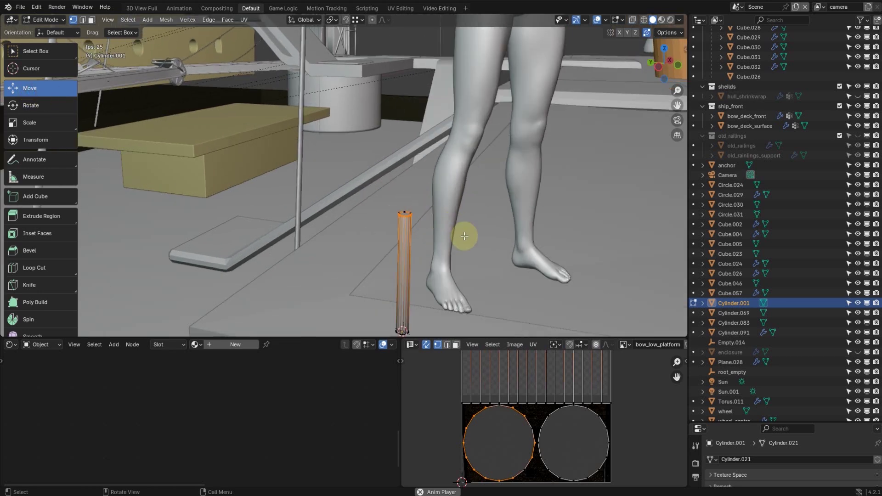
middle_click_drag(415, 201, 532, 172)
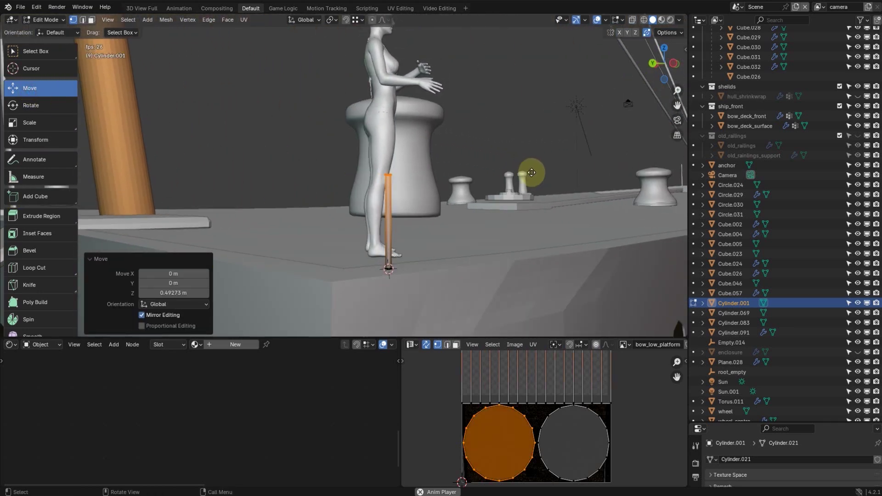
- Raise the post's top ring about 0.244 m more along Z and return to Object Mode
key("g")
key("z")
left_click(535, 129)
middle_click_drag(535, 129, 466, 147)
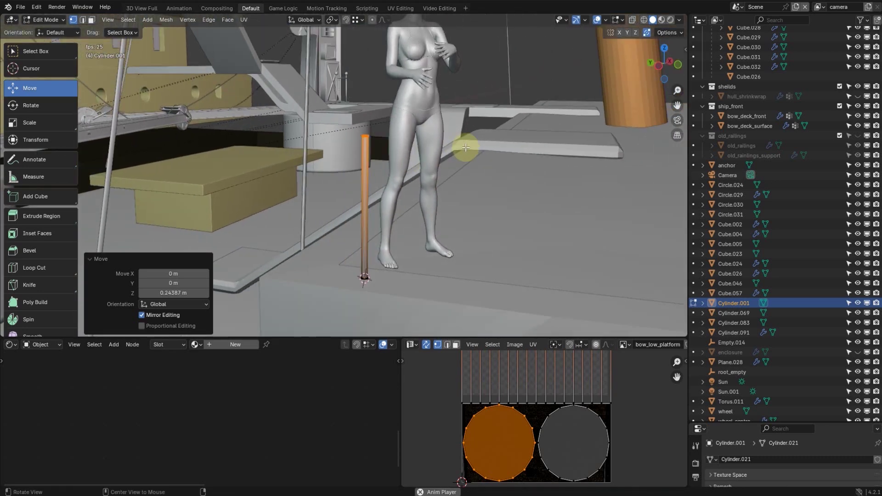
key("Tab")
- Add a Bézier curve with a 1 m radius at the 3D cursor, where the post's base stands
middle_click_drag(368, 179, 439, 209)
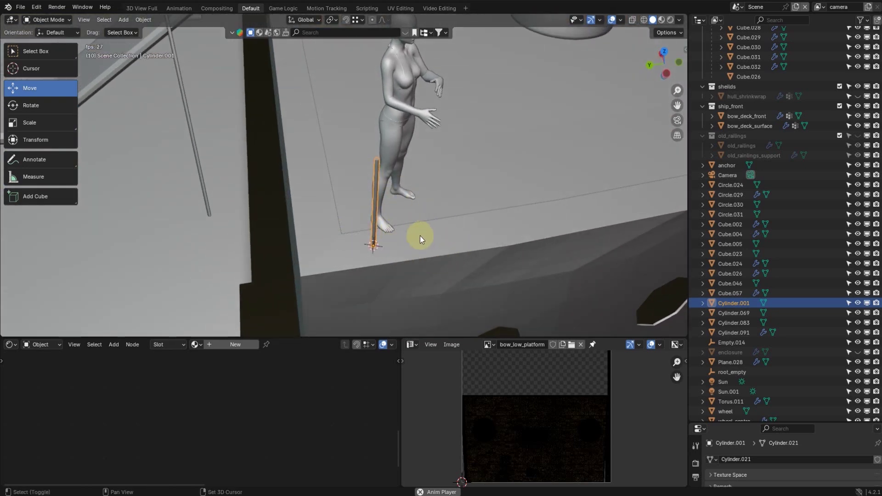
key("shift+a")
mouse_move(393, 245)
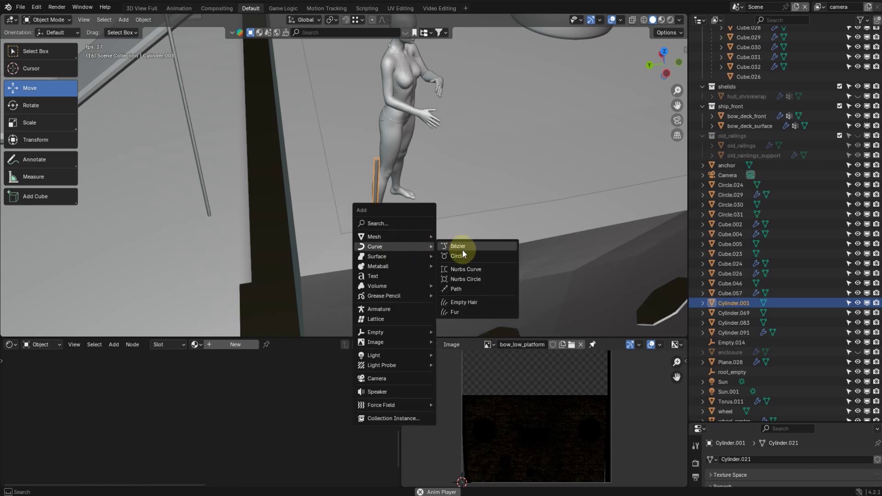
left_click(473, 245)
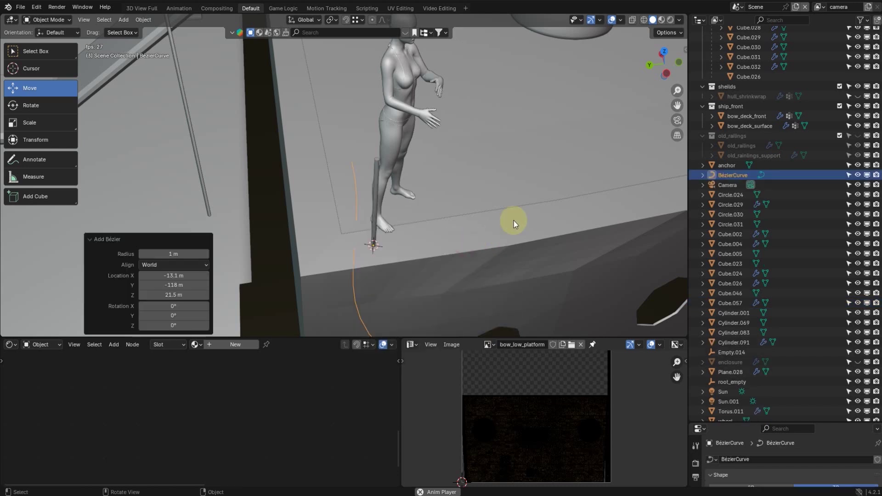
key("KP_7")
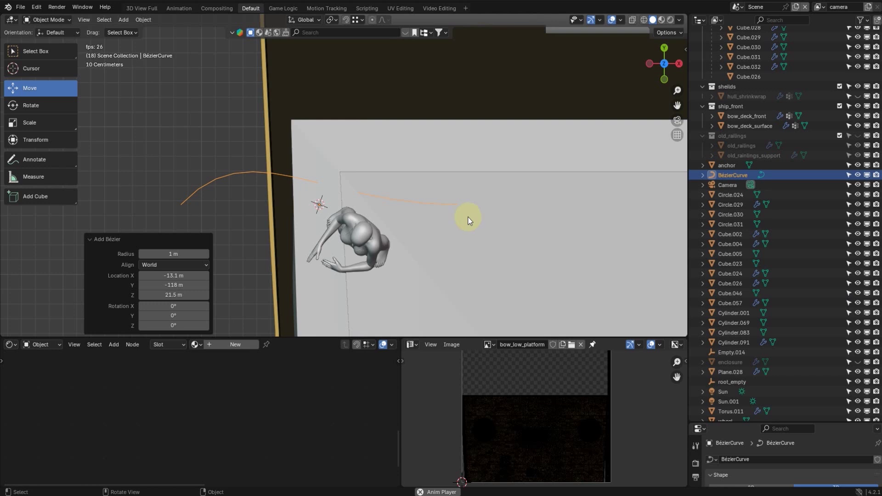
- Add an Array modifier to the post, set its fit type to Fit Curve and pick the Bézier curve as its curve
left_click(696, 296)
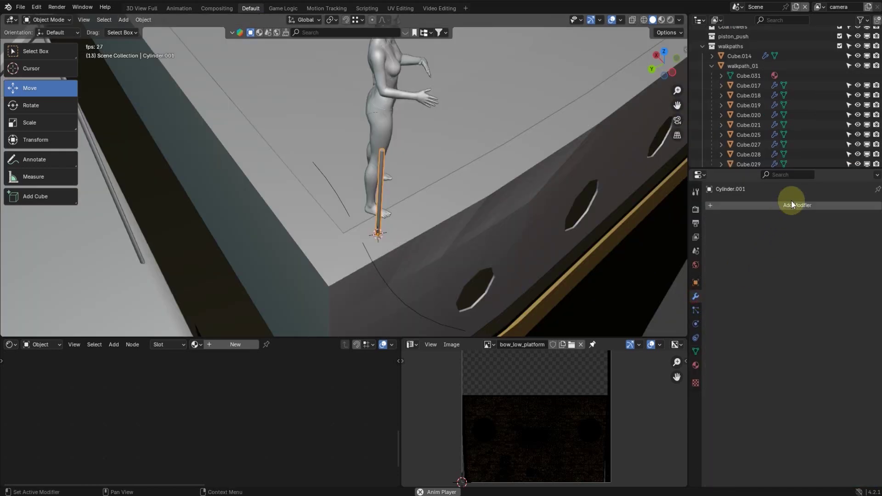
left_click(796, 207)
type("a")
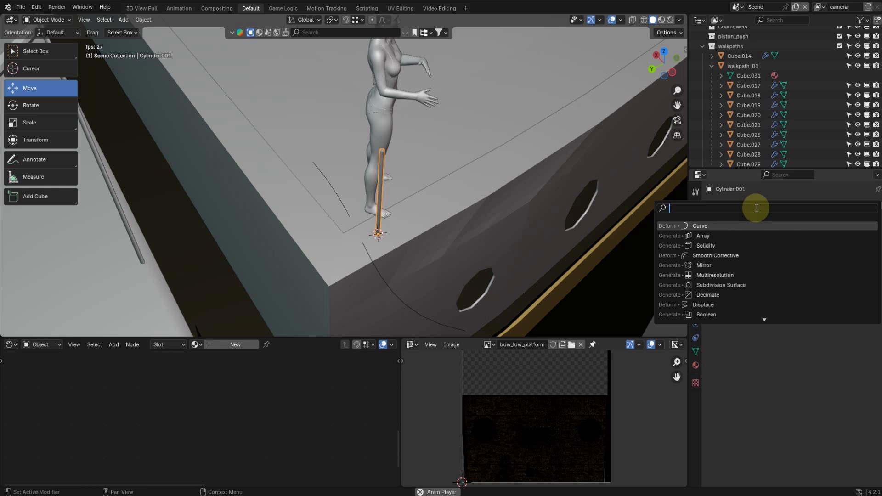
type("rra")
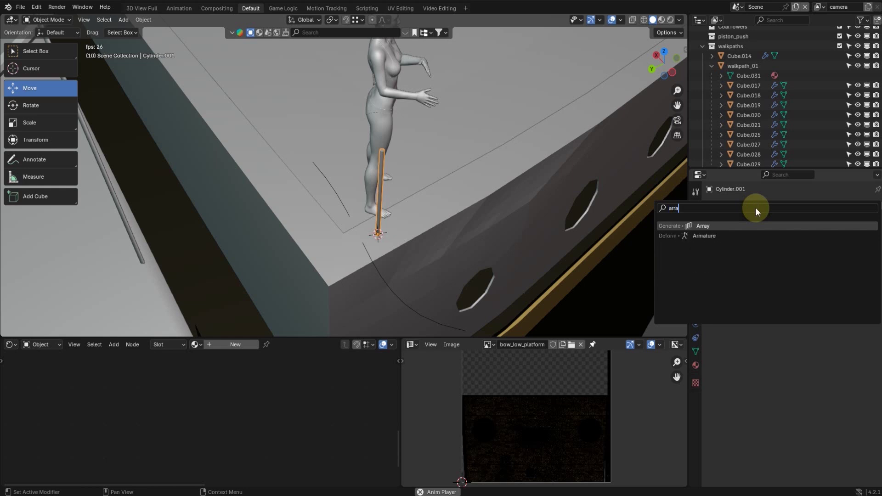
key("Return")
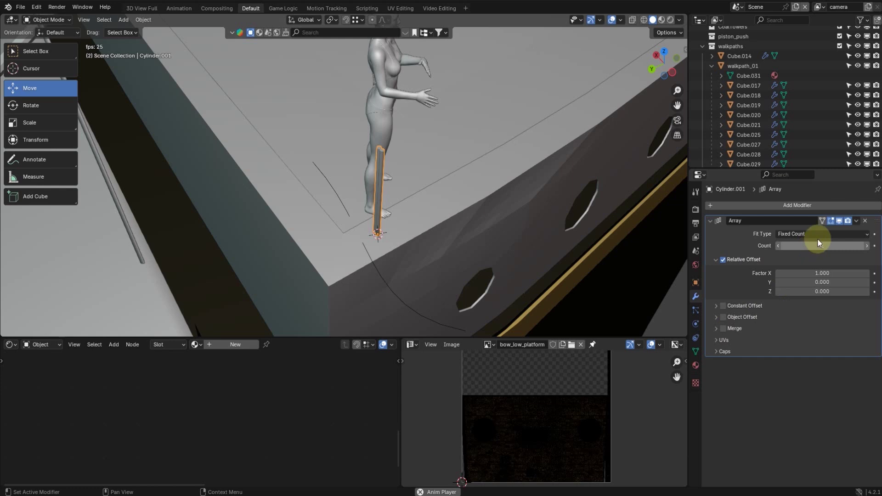
left_click(833, 234)
left_click(795, 265)
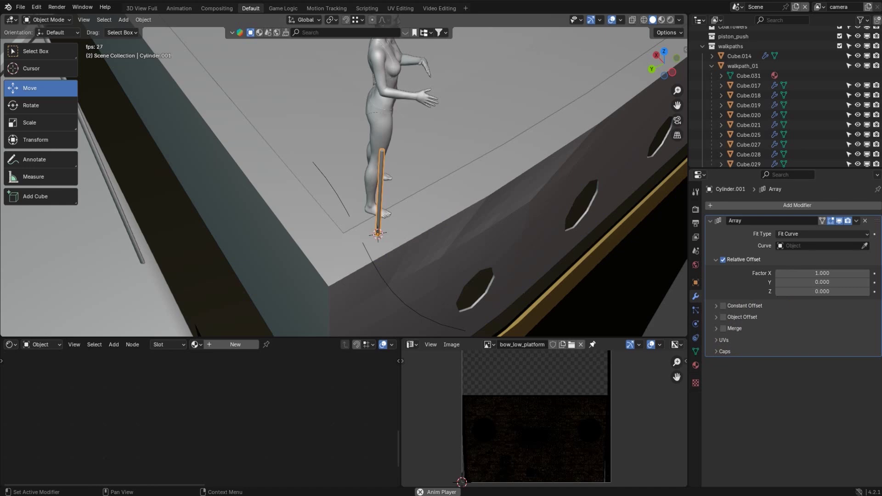
left_click(864, 246)
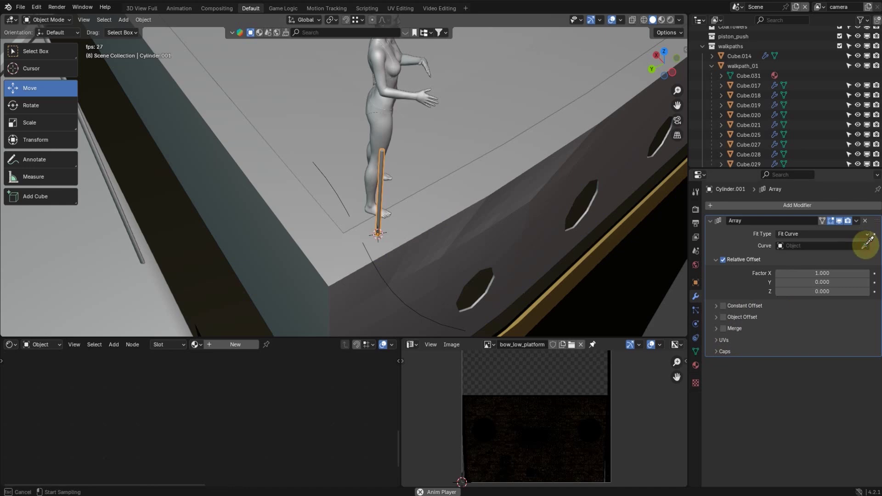
left_click(381, 271)
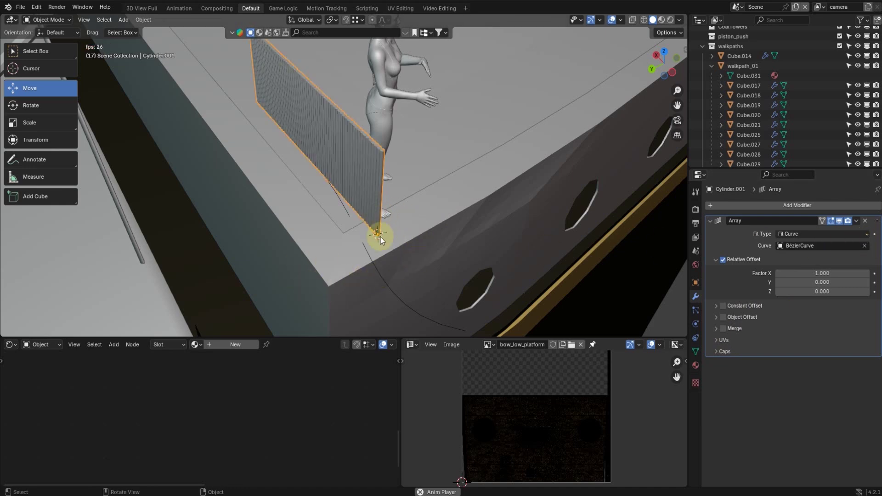
- Add a Curve modifier below the post's Array modifier and pick the Bézier curve as its curve object
middle_click_drag(378, 229, 417, 220)
middle_click_drag(395, 252, 446, 243)
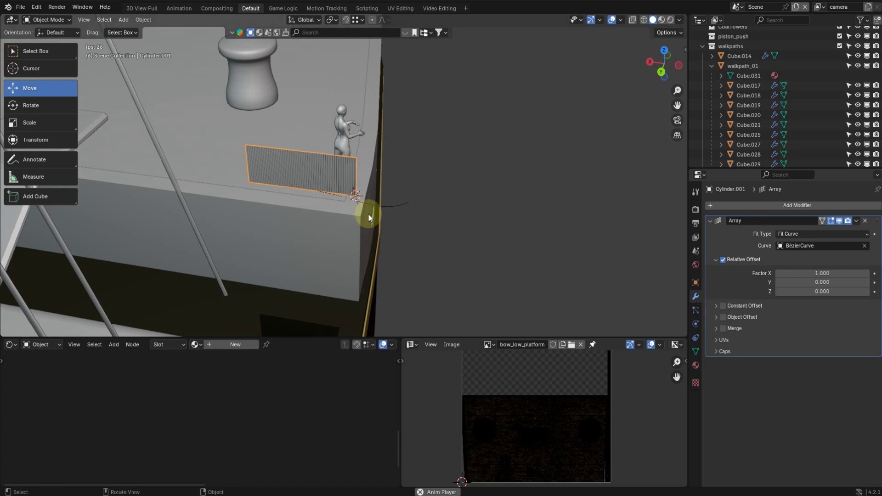
middle_click_drag(445, 179, 470, 215)
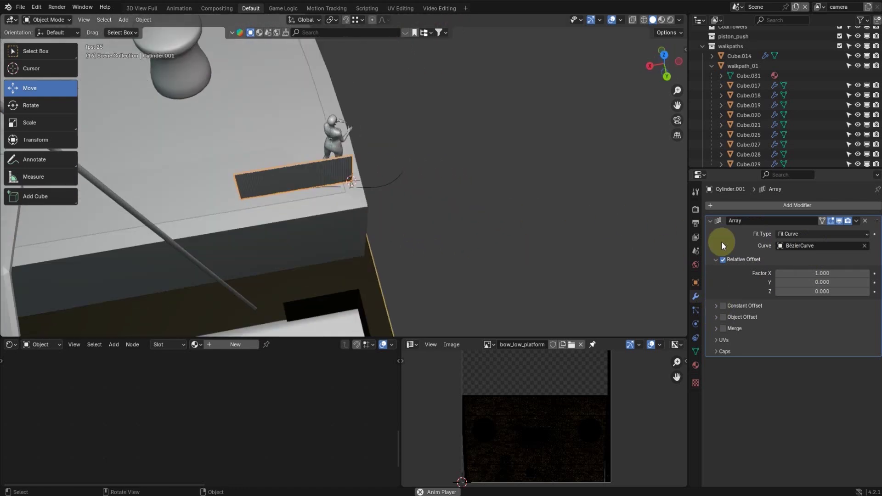
left_click(710, 221)
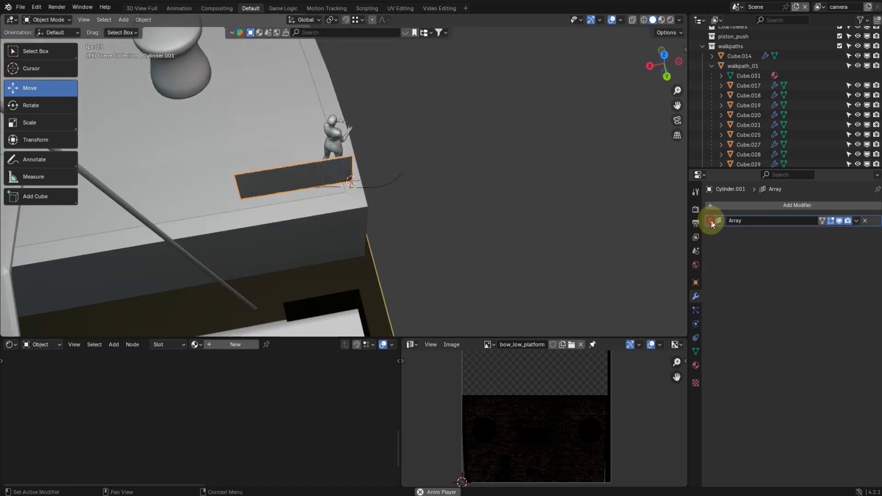
left_click(781, 204)
left_click(750, 206)
type("curve")
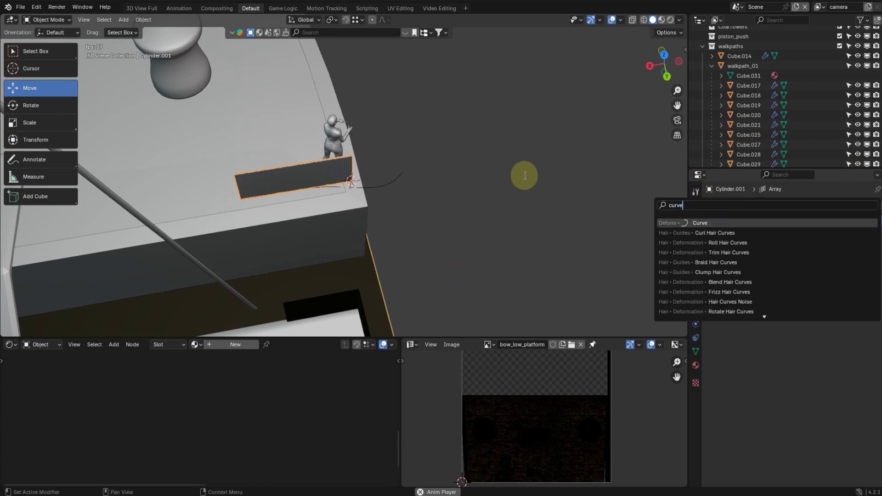
key("Return")
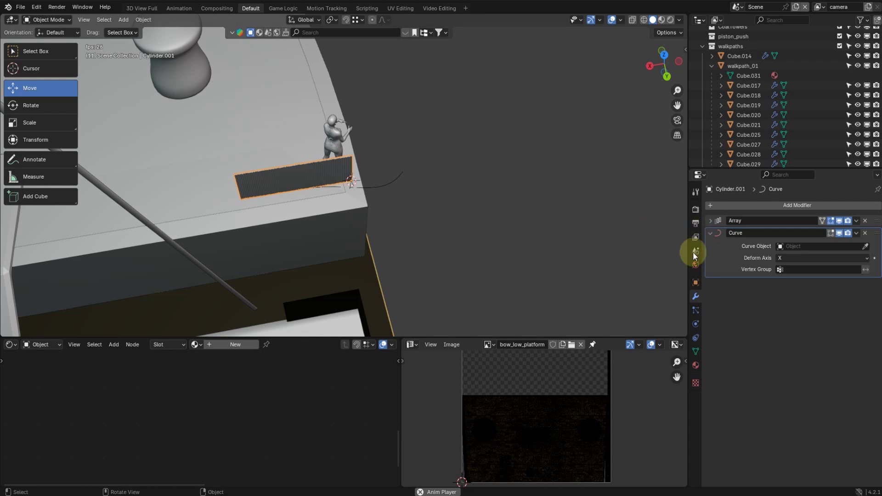
left_click(865, 247)
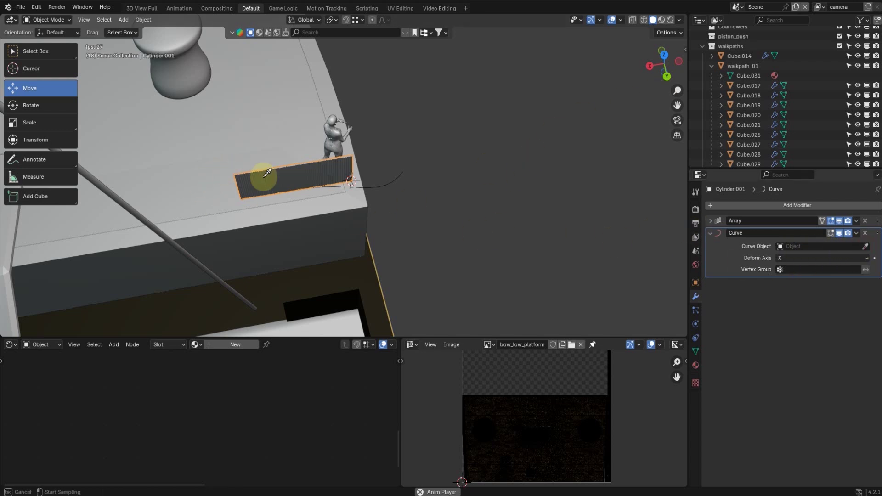
left_click(379, 185)
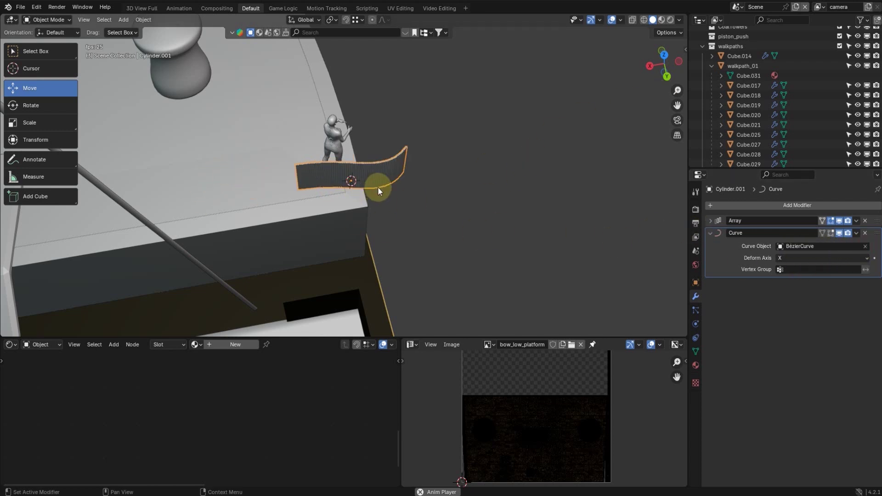
middle_click_drag(443, 212, 285, 189)
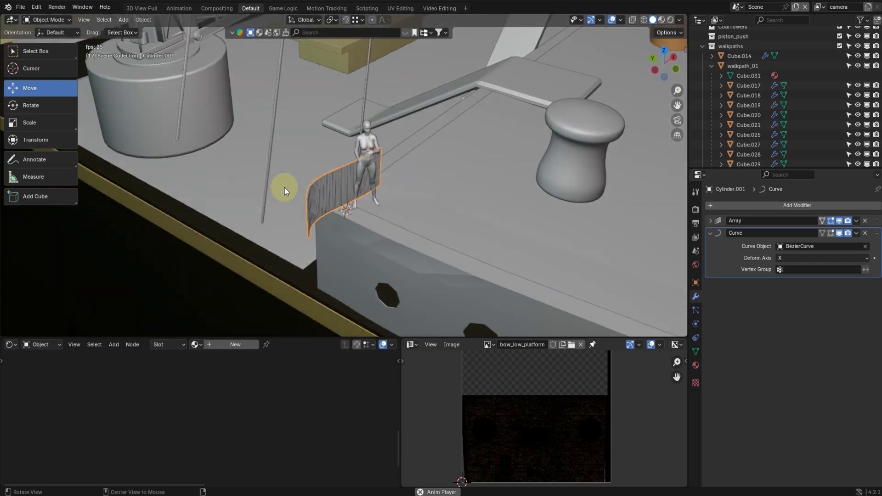
middle_click_drag(348, 222, 531, 236)
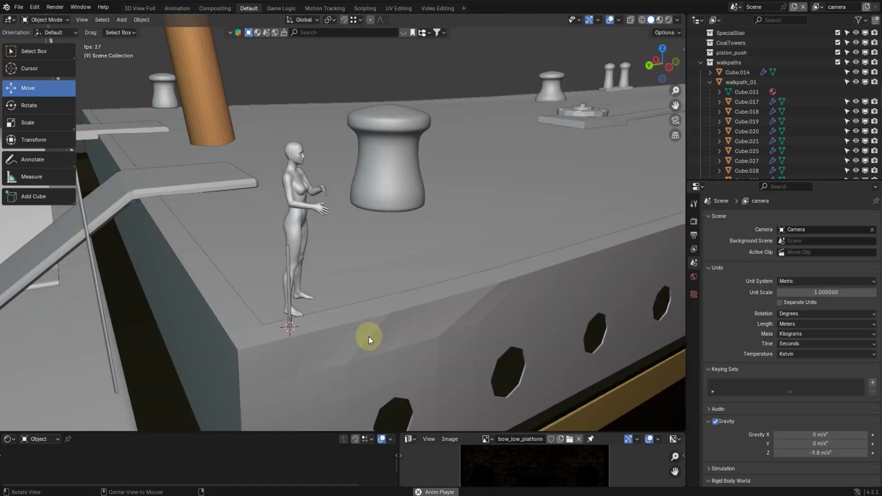
- Select the railings_support post and add a new Bézier curve at its base
mouse_move(369, 336)
left_mouse_down("alt")
mouse_move(360, 367)
mouse_move(368, 336)
left_mouse_up("alt")
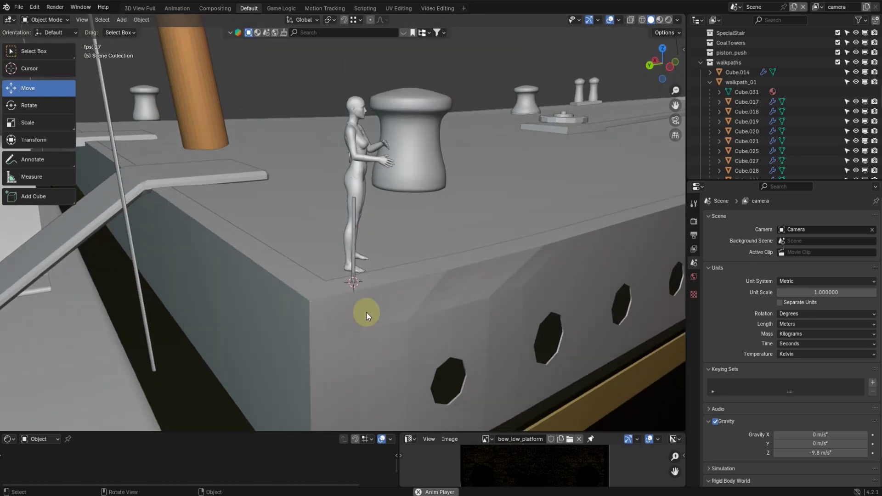
left_click(354, 261)
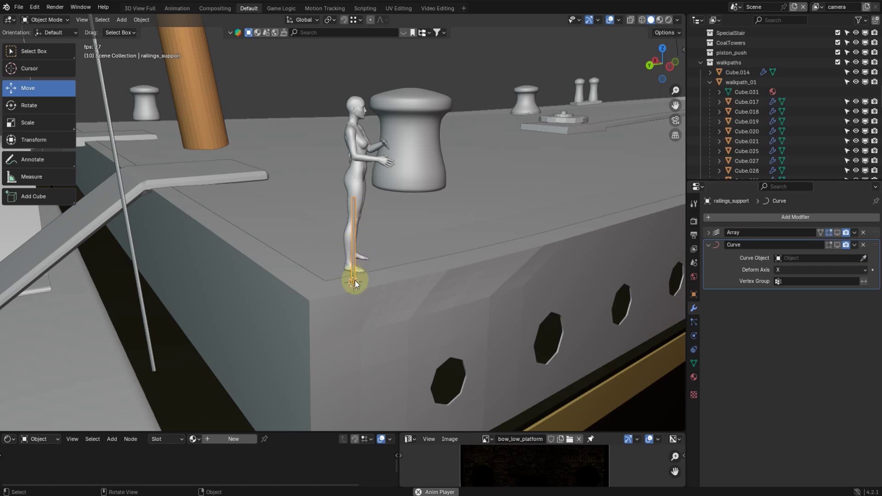
key("shift+a")
mouse_move(357, 285)
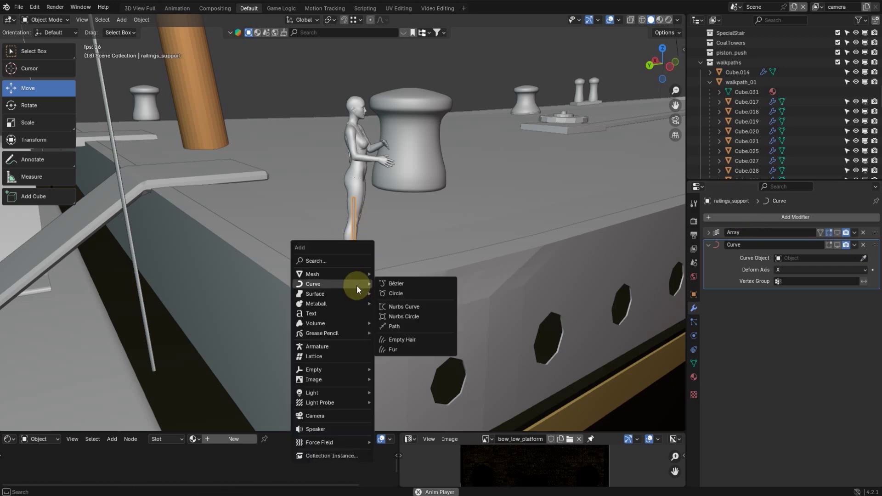
left_click(413, 284)
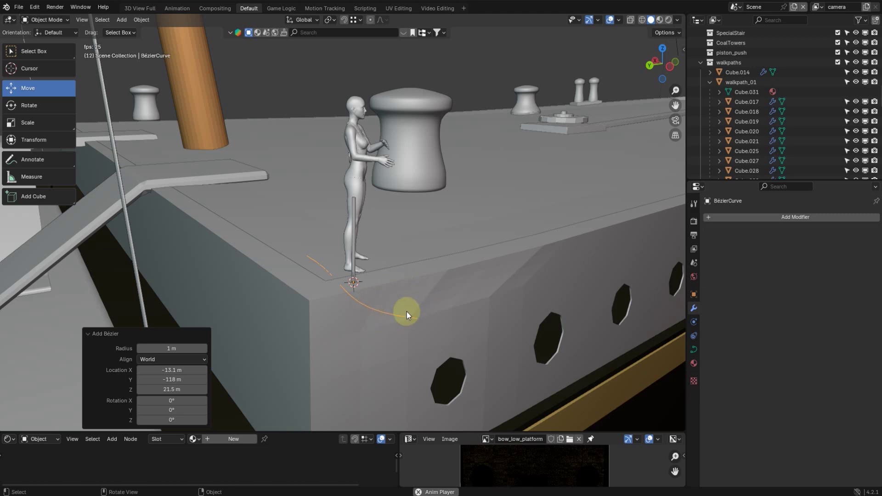
- In top view, move the Bézier curve's start point about 1.03 m in X and -1.44 m in Y onto the deck's edge
key("KP_7")
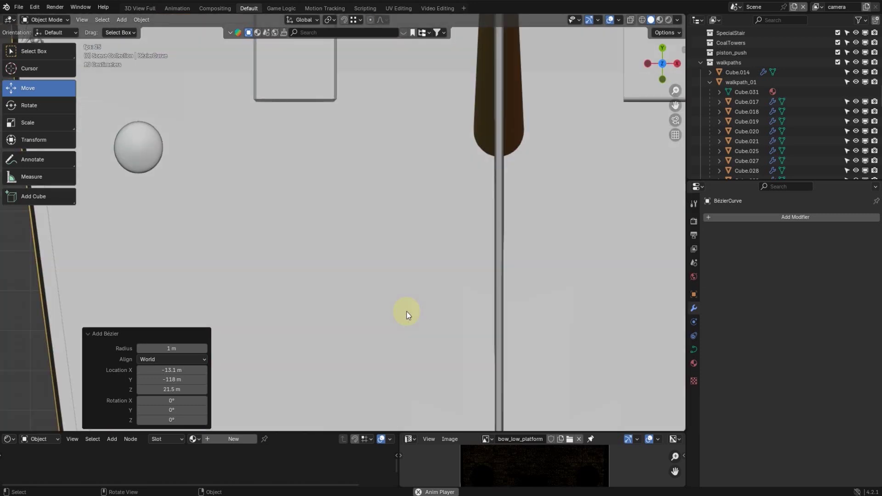
key("KP_Decimal")
scroll(406, 225, "up", 4)
scroll(407, 225, "down", 2)
key("Tab")
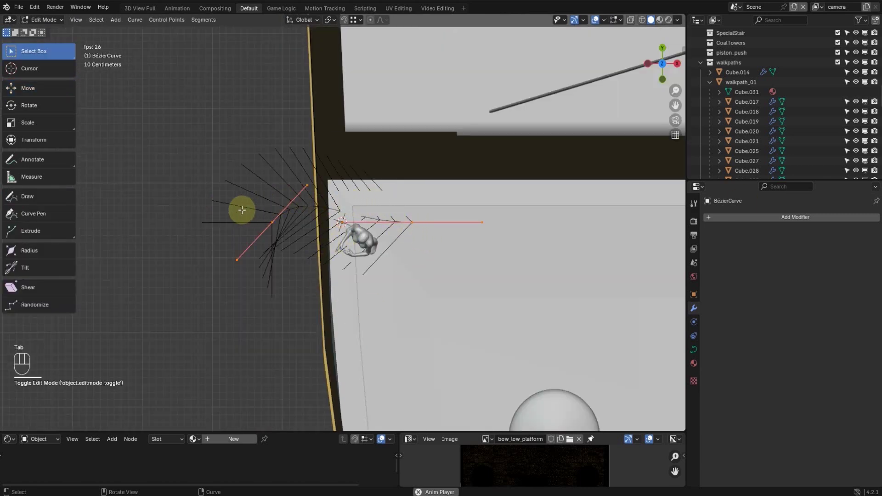
left_click_drag(158, 156, 313, 292)
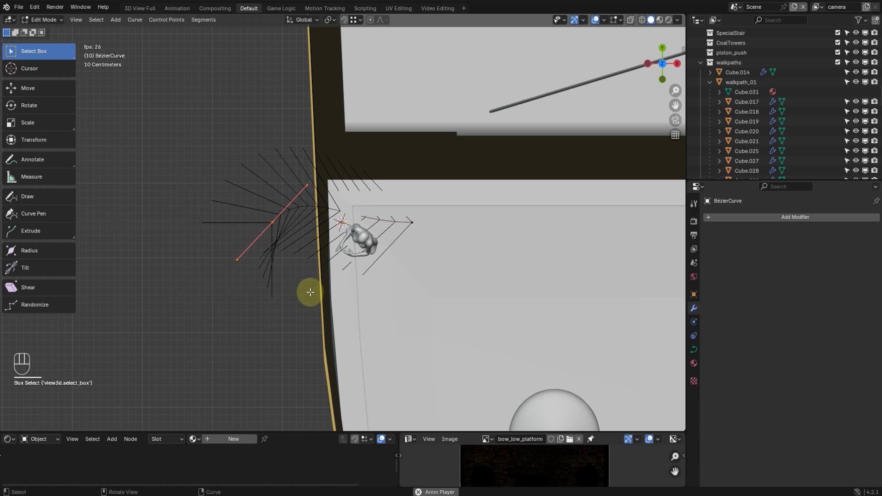
key("g")
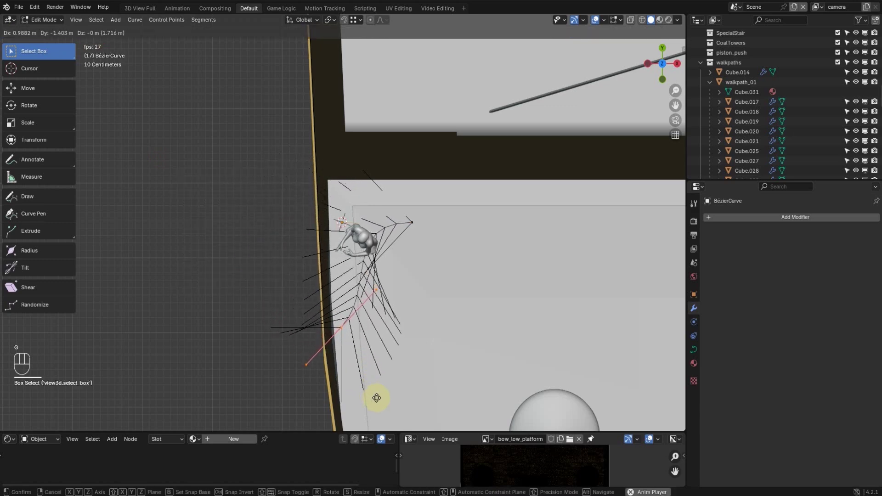
left_click(384, 391)
- Rotate the moved start point's handles about -49.9° to follow the deck edge and scale them down
key("r")
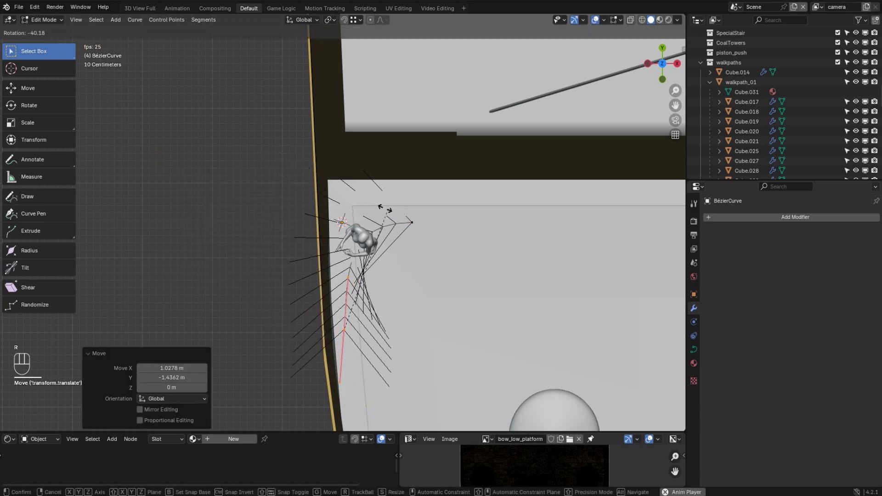
left_click(367, 213)
key("s")
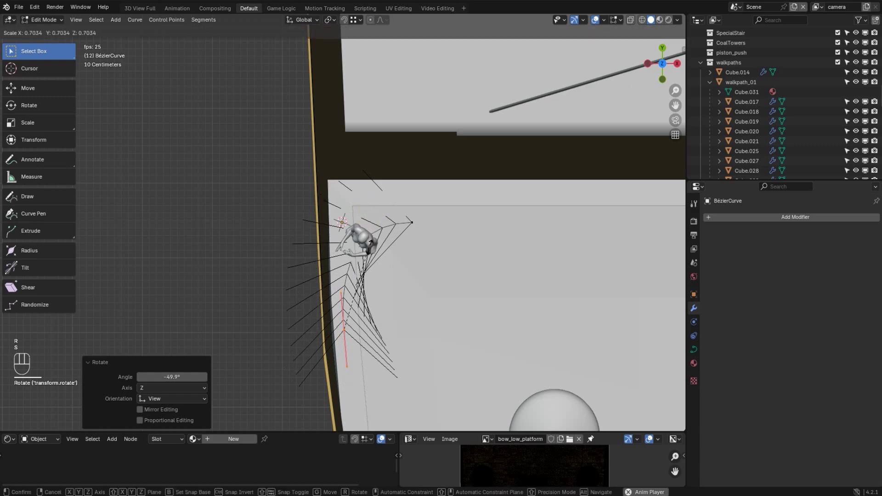
left_click(368, 271)
- Move the curve's other end point about -1.09 m in X and 0.41 m in Y to the deck's corner
left_click_drag(287, 149, 502, 281)
key("g")
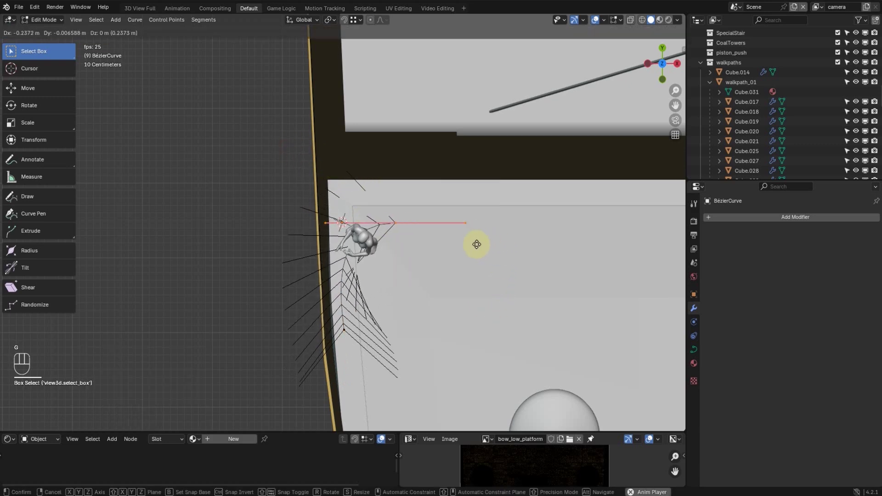
left_click(423, 212)
- Rotate the corner point's handles about -91.7° to follow the deck edge and scale them to about 0.218
key("r")
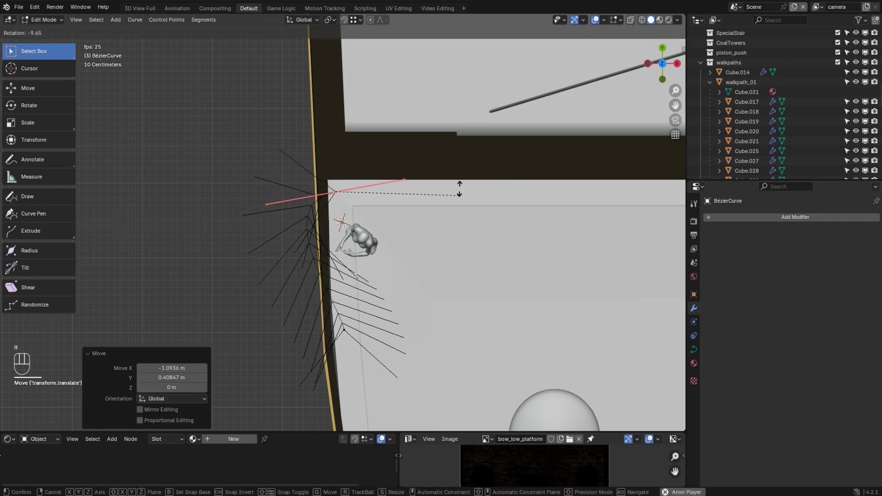
left_click(351, 103)
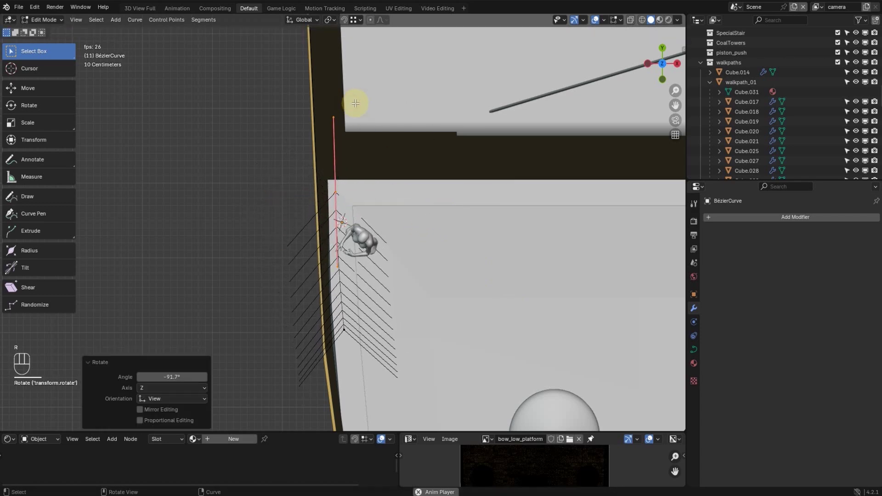
key("s")
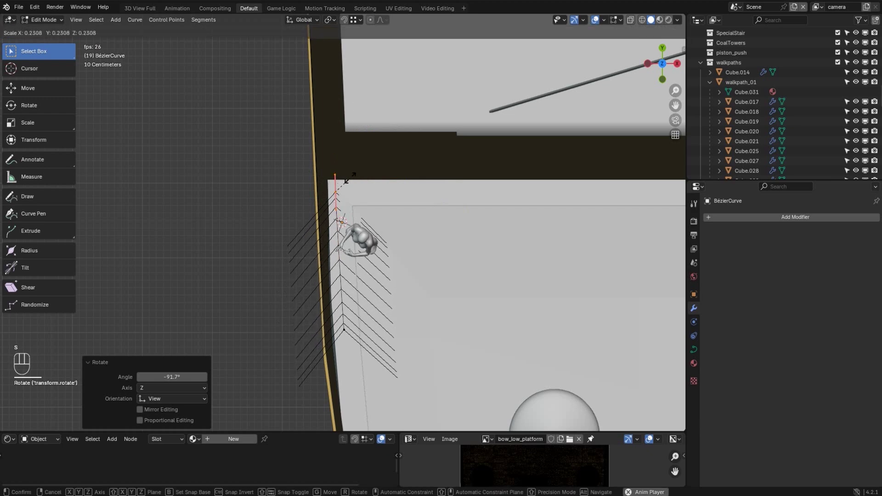
left_click(369, 186)
- Extrude the curve from its start point about 0.30 m in X and -2.77 m in Y along the deck edge
middle_click_drag(384, 307, 246, 172, "shift")
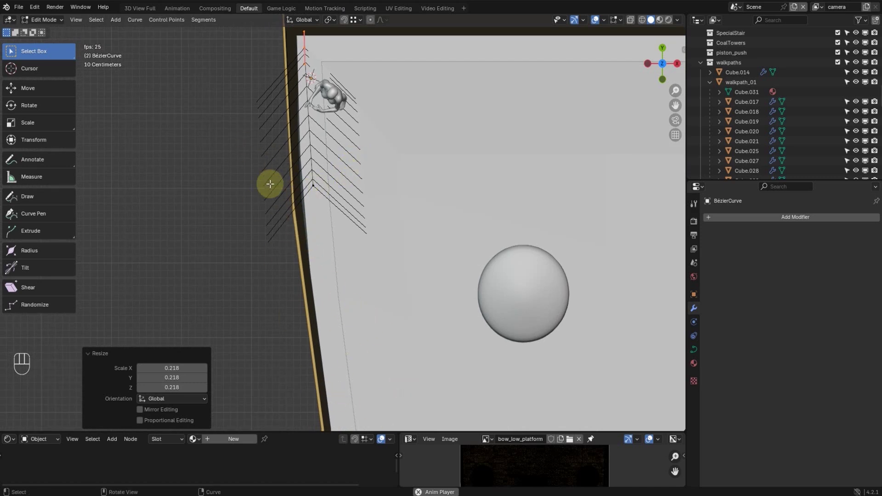
left_click_drag(266, 100, 380, 245)
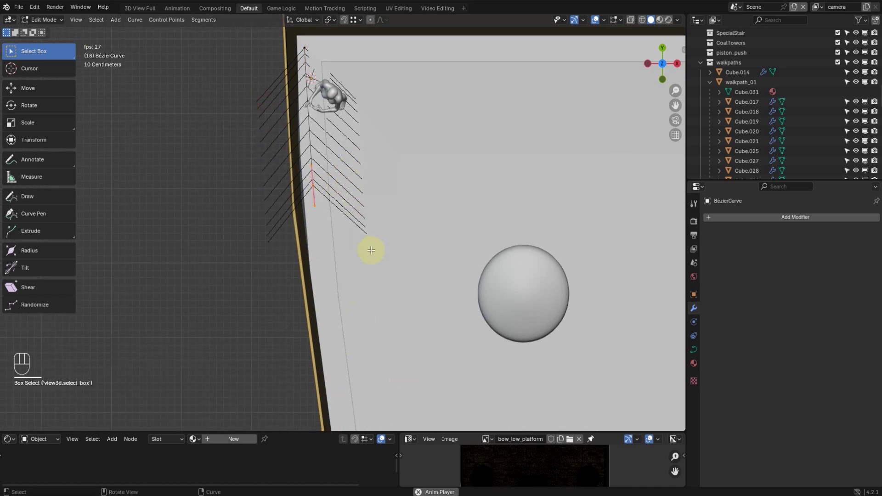
key("e")
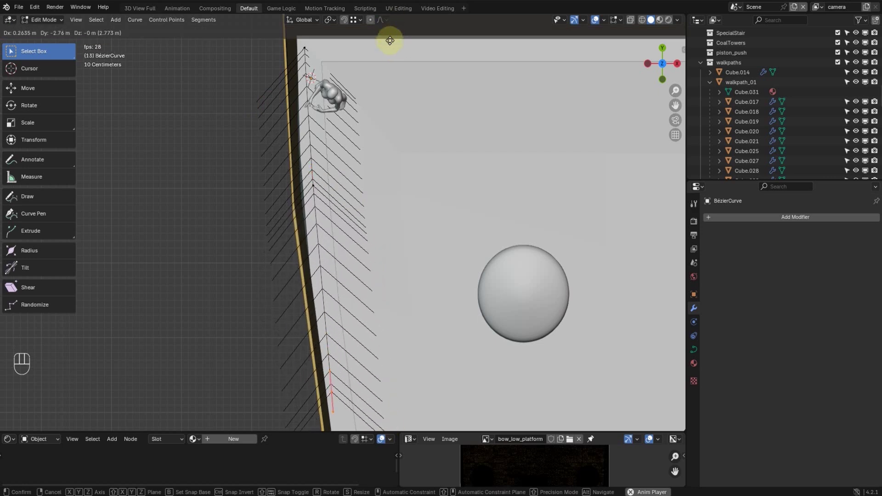
left_click(391, 41)
scroll(429, 152, "down", 3)
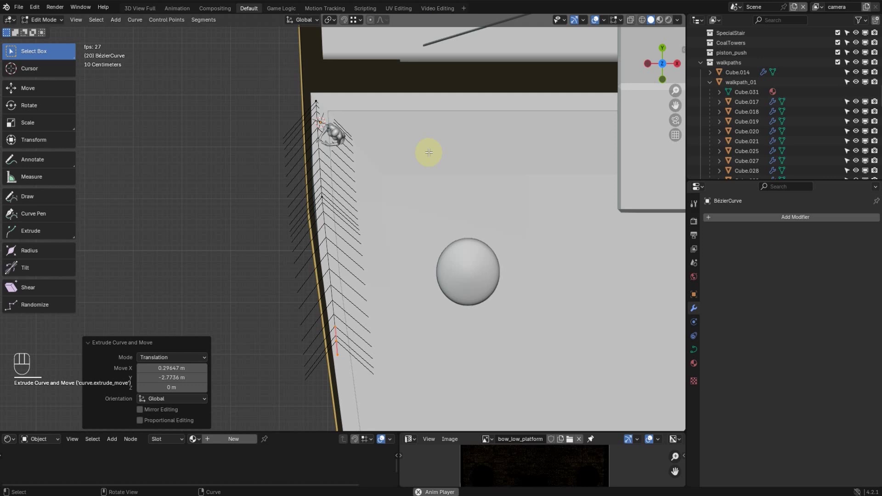
- Extrude the curve's new end another 0.63 m or so in X and -4.19 m in Y along the deck edge
middle_click_drag(435, 200, 419, 422, "shift")
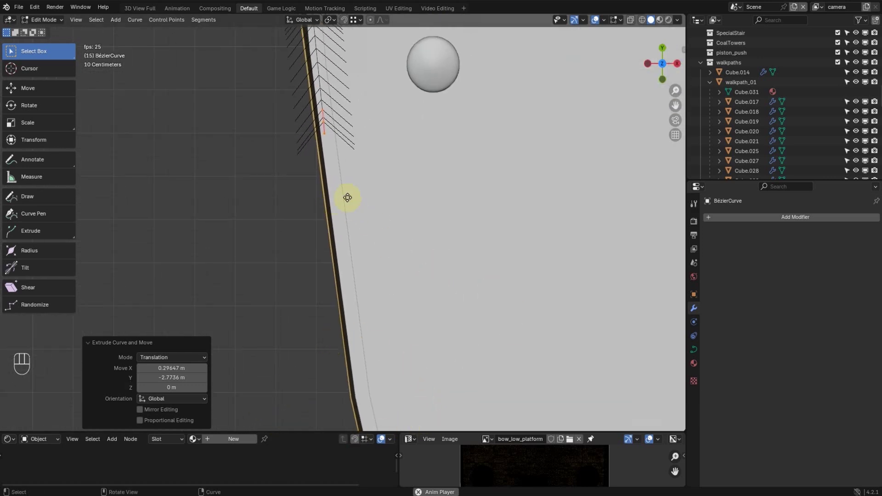
key("e")
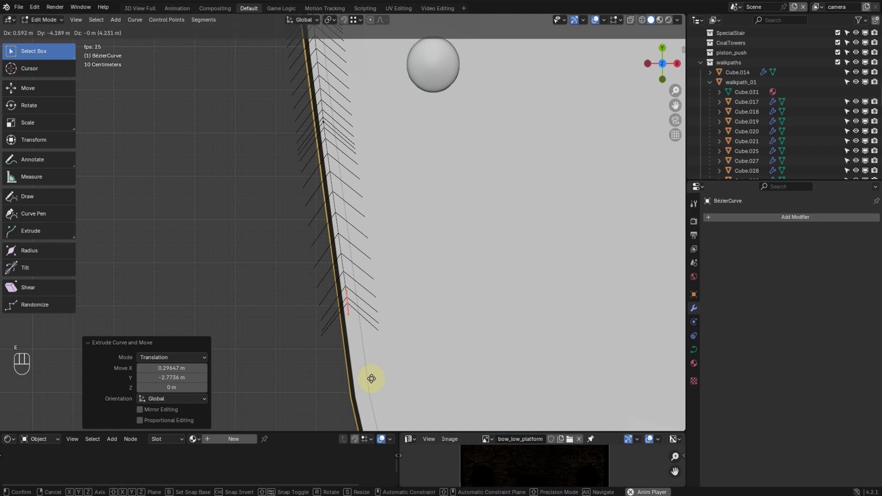
left_click(373, 377)
- Extend the curve about 1.28 m in X and -6.33 m in Y along the deck edge with another extrusion
scroll(404, 327, "down", 3)
middle_click_drag(404, 335, 376, 171, "shift")
key("e")
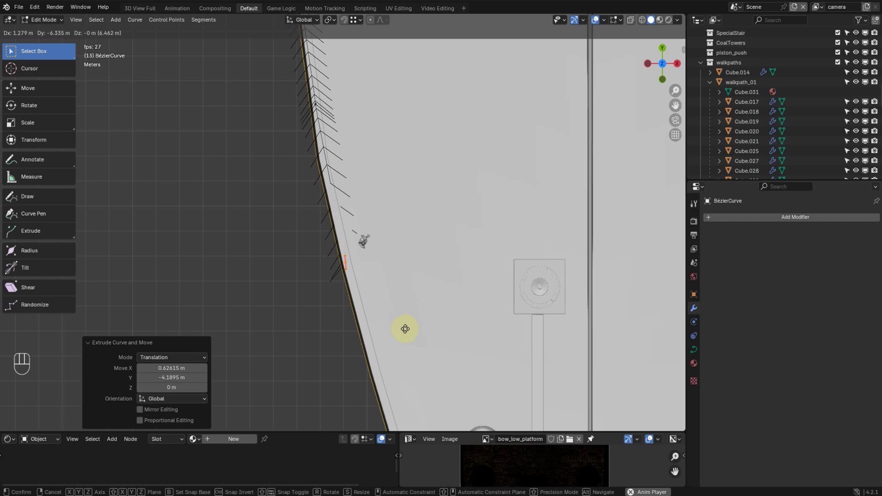
left_click(406, 329)
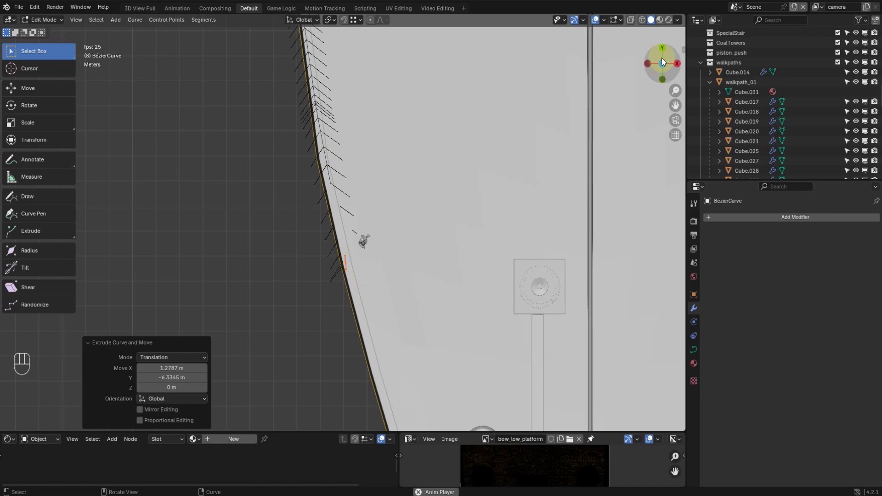
- Switch the viewport to wireframe display and extrude the curve's end farther along the deck edge toward the bow tip
left_click(642, 20)
scroll(405, 207, "down", 5)
middle_click_drag(393, 248, 377, 194, "shift")
scroll(366, 168, "up", 6)
middle_click_drag(382, 120, 399, 272, "shift")
key("e")
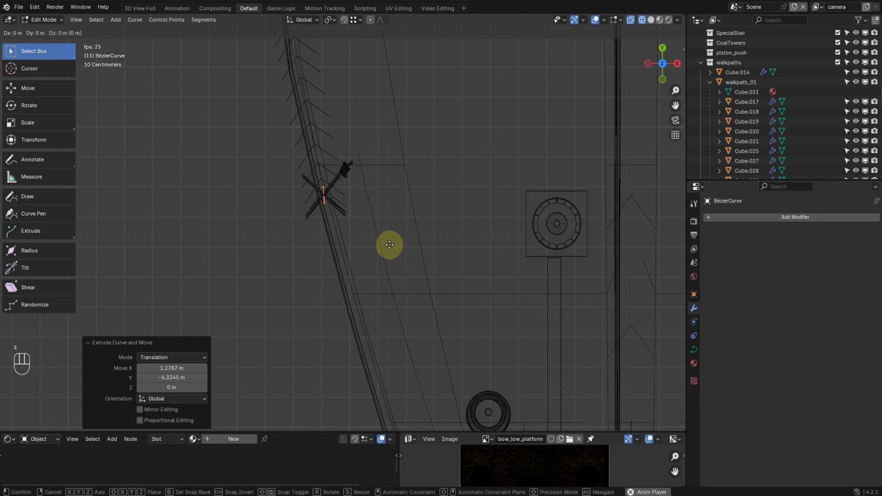
key("Escape")
- Rotate the handles of the curve's second-to-last point about the global Z axis to align them with the deck edge
key("ctrl+z")
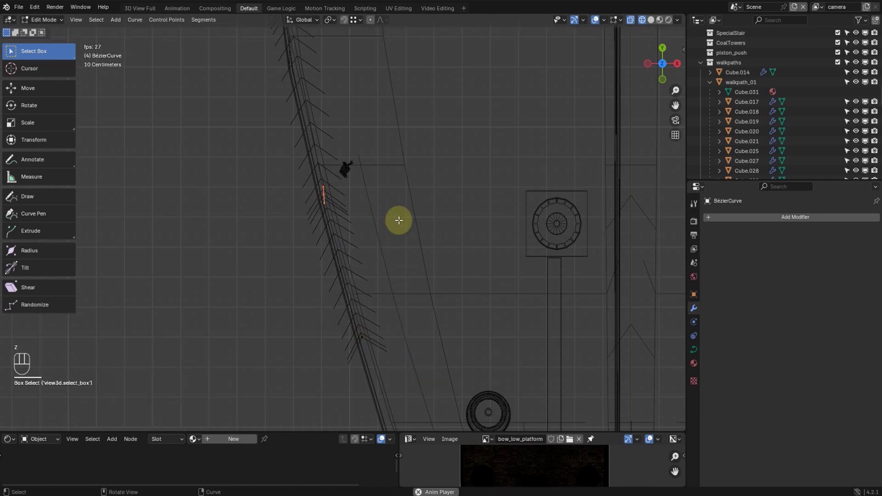
key("r")
key("z")
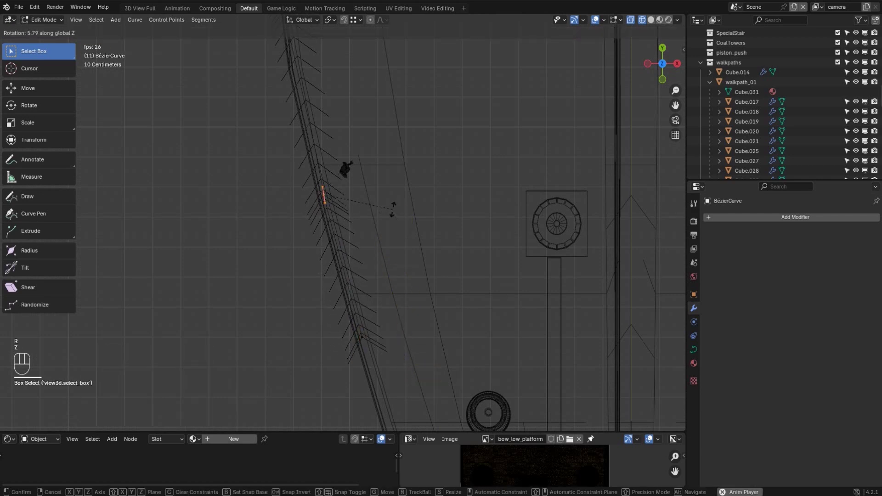
left_click(384, 204)
- Select the two neighbouring curve points on either side of the deck-edge bend and subdivide the segment between them
middle_click_drag(339, 115, 363, 246, "shift")
left_click_drag(269, 98, 374, 222)
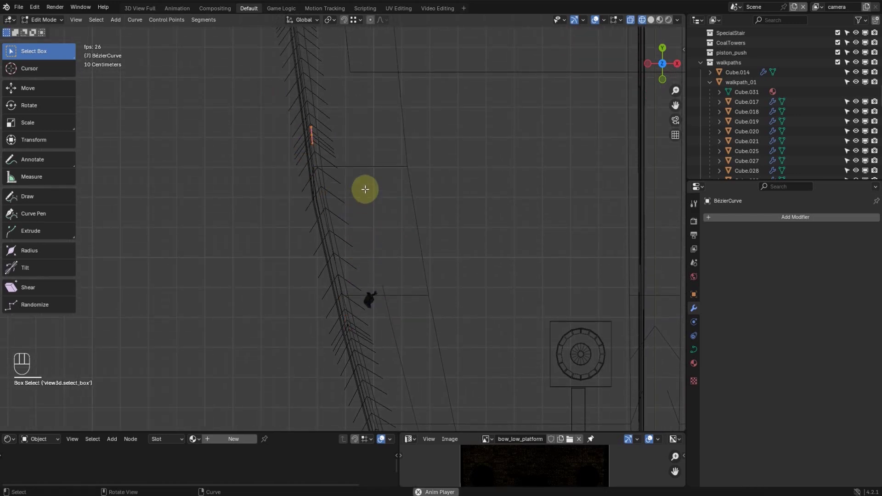
left_click_drag(301, 297, 400, 374, "shift")
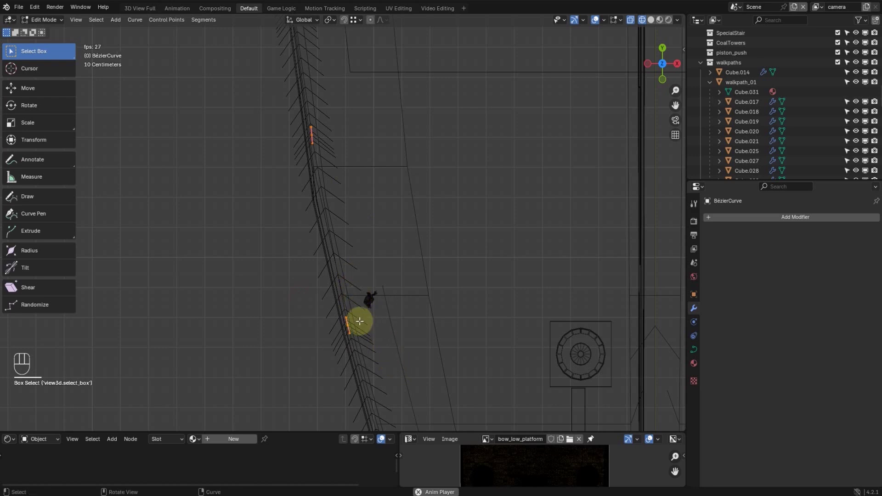
right_click(343, 318)
left_click(313, 228)
- Scale the subdivided point's handles to about 0.466, move it about -0.11 m in X and -0.05 m in Y, and rescale by 0.833
left_click_drag(287, 200, 317, 226)
left_click_drag(272, 174, 376, 281)
key("s")
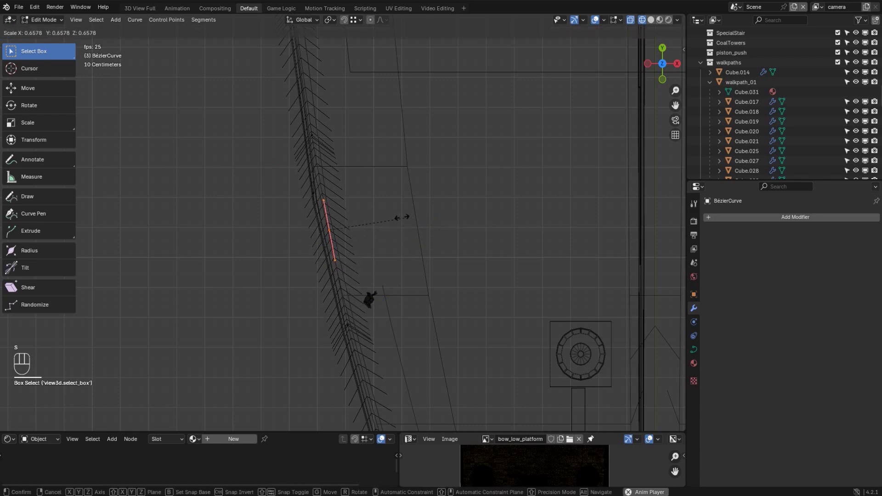
left_click(381, 213)
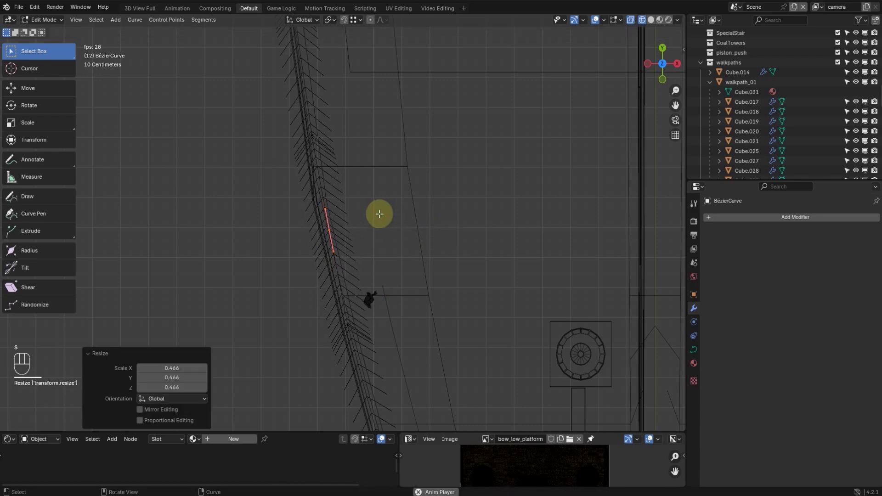
key("g")
left_click(375, 215)
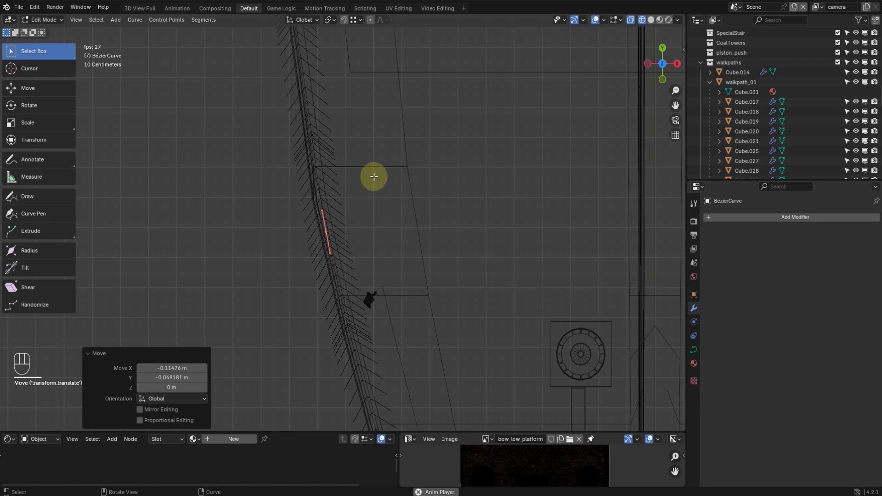
key("s")
left_click(374, 193)
- Select the curve's forward end point and extrude it about 1.58 m in X and -4.86 m in Y along the deck edge
scroll(407, 309, "down", 6)
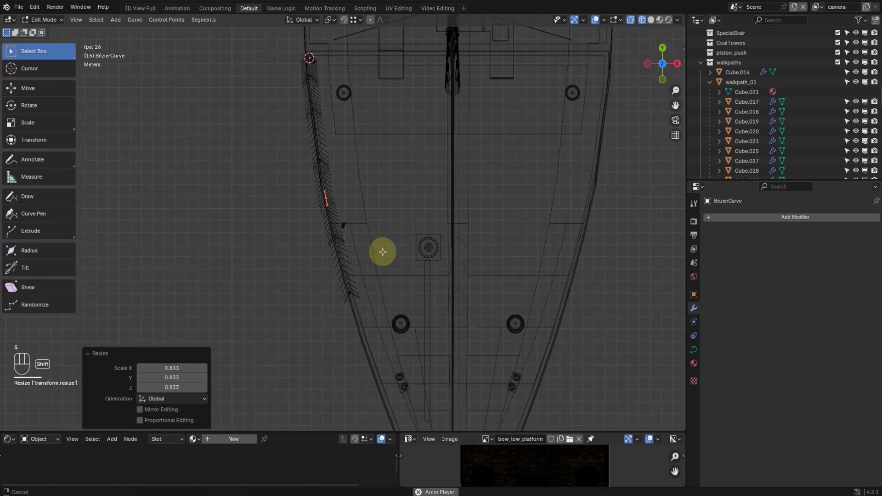
middle_click_drag(387, 261, 354, 150, "shift")
left_click_drag(281, 144, 382, 214)
scroll(354, 203, "up", 3)
scroll(354, 203, "up", 2)
middle_click_drag(382, 165, 391, 214, "shift")
key("e")
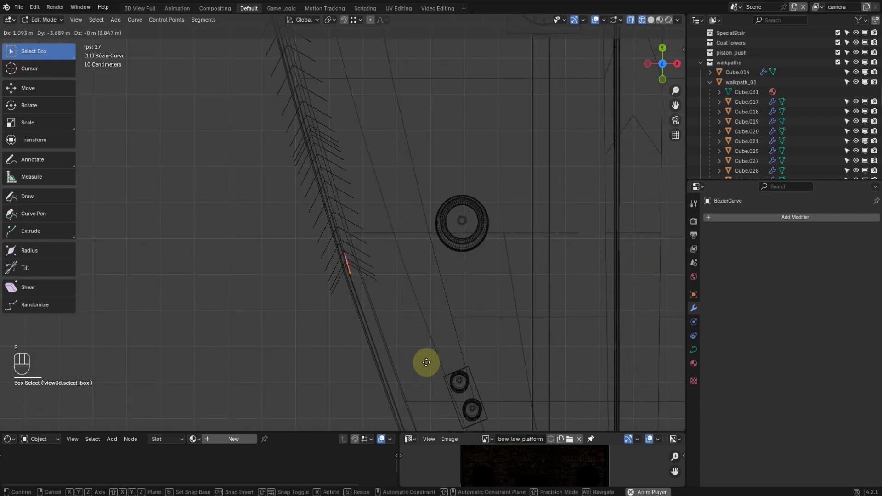
left_click(441, 391)
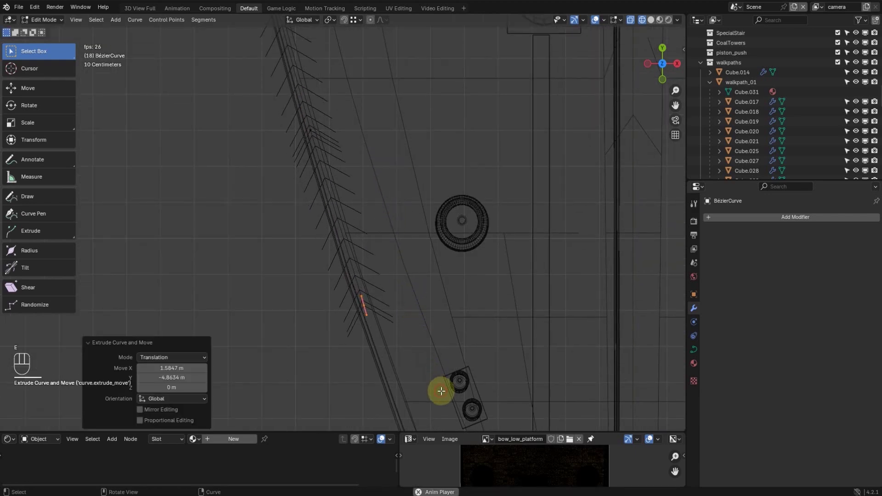
- Extrude the curve about 3.43 m in X and -8.50 m in Y and rotate the new point's handles about global Z to follow the edge
scroll(427, 362, "down", 3)
middle_click_drag(413, 335, 372, 171, "shift")
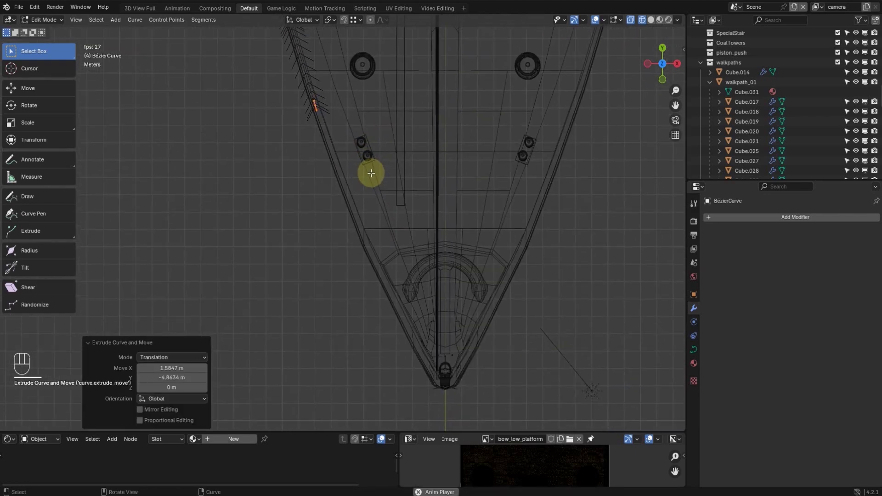
key("e")
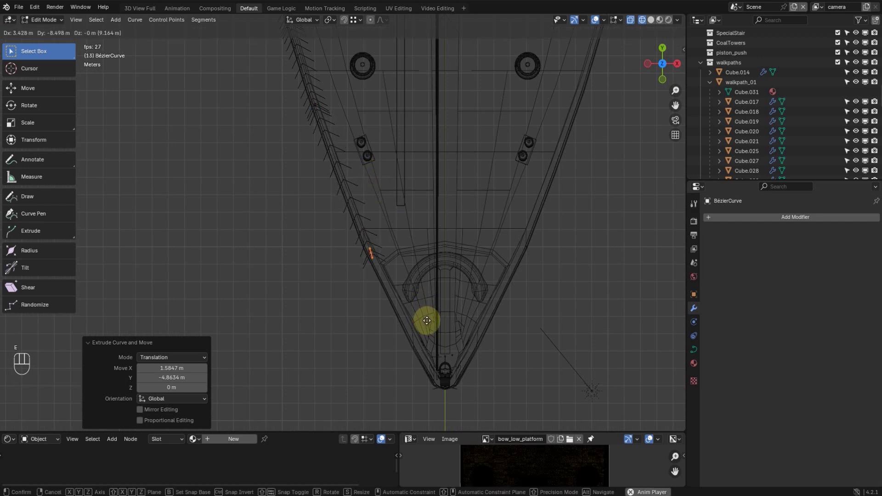
left_click(427, 321)
key("r")
key("z")
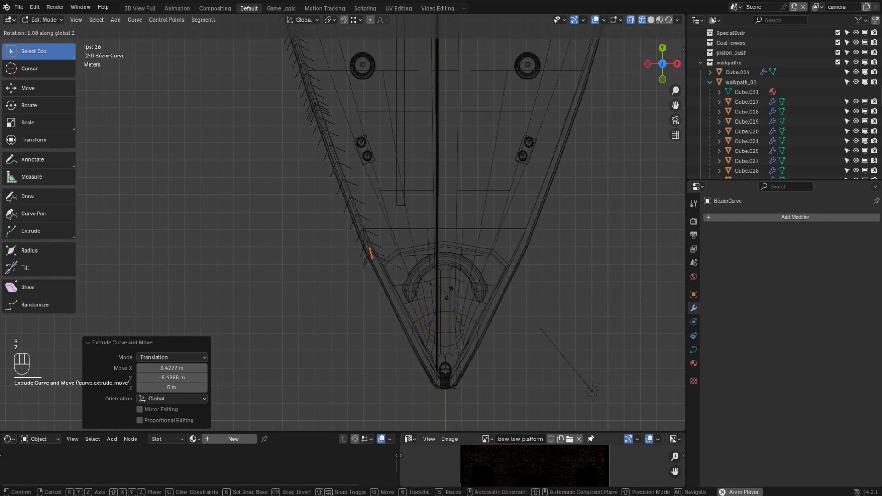
left_click(446, 278)
- Select the point before the curve's forward end and rotate its handles about Z to align with the deck edge
left_click_drag(275, 68, 364, 144)
key("KP_Decimal")
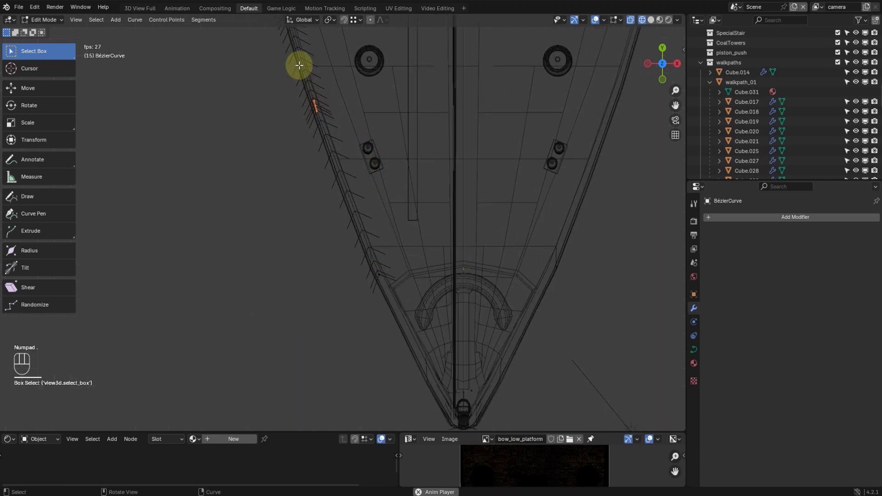
scroll(301, 73, "down", 4)
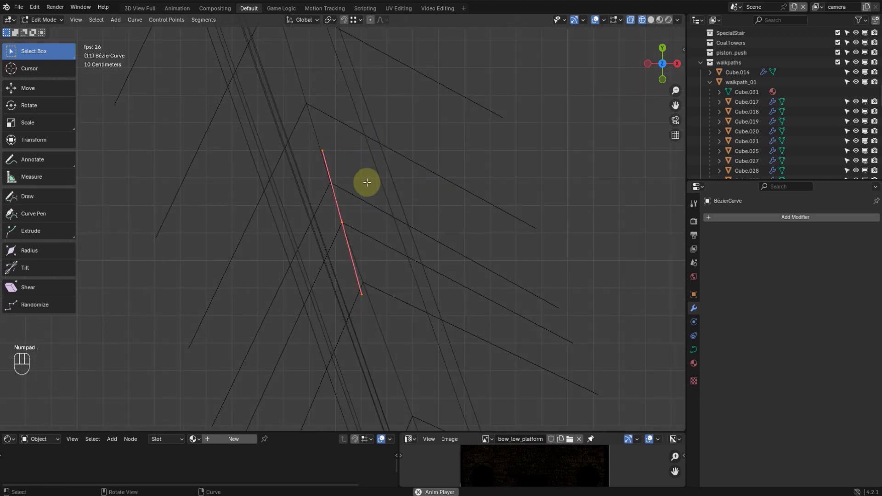
key("r")
key("z")
left_click(492, 235)
- Select the curve's forward end point and extrude it about 3.94 m in X and -7.07 m in Y to just before the bow tip
scroll(436, 234, "down", 5)
middle_click_drag(427, 307, 292, 275, "shift")
scroll(361, 254, "down", 6)
middle_click_drag(364, 375, 323, 248, "shift")
left_click_drag(268, 111, 392, 214)
key("e")
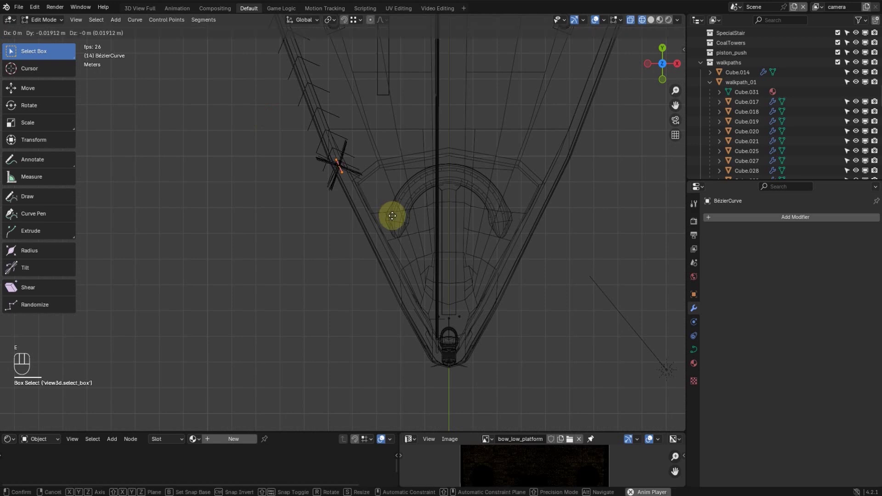
left_click(487, 397)
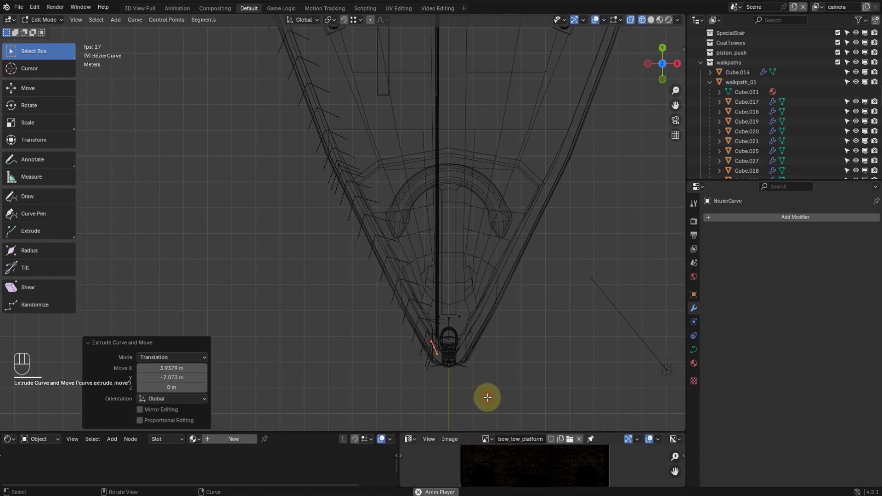
- Extrude the curve about 0.61 m in X and -0.37 m in Y to the bow's centreline and rotate the new point's handles about -66.7°
scroll(450, 368, "up", 3)
middle_click_drag(449, 375, 394, 169, "shift")
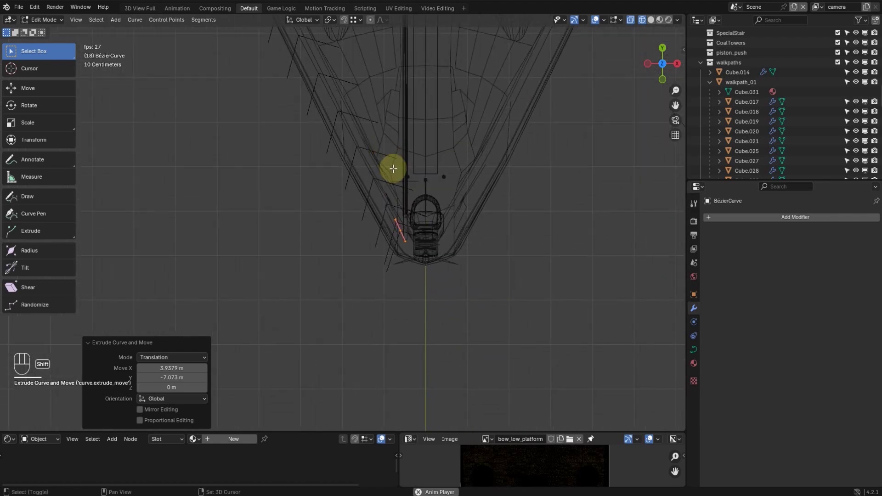
scroll(386, 181, "up", 3)
middle_click_drag(438, 220, 397, 284, "shift")
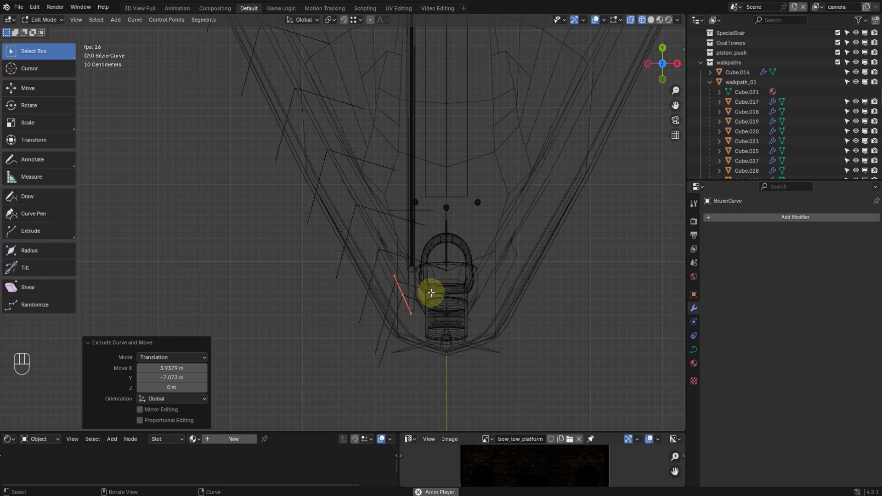
key("e")
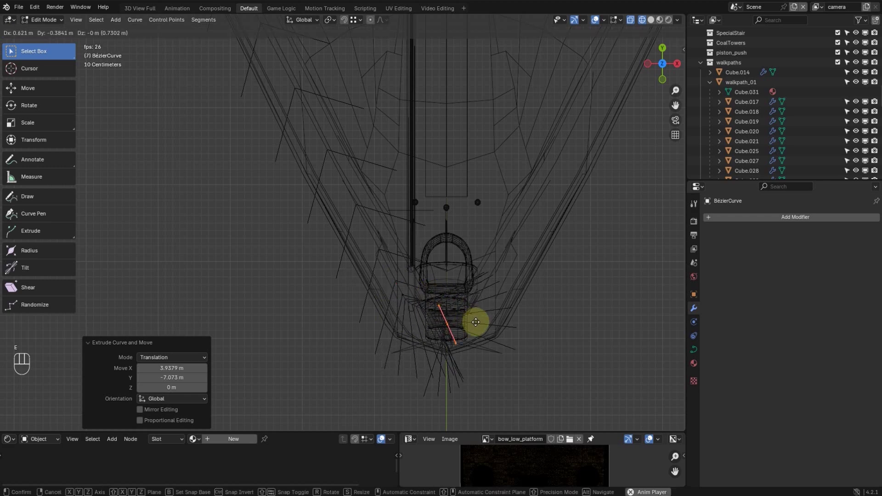
left_click(475, 321)
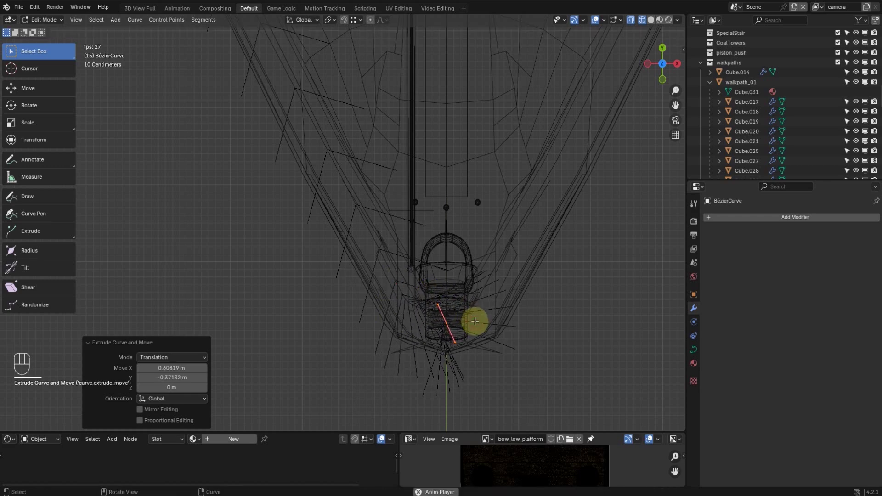
key("r")
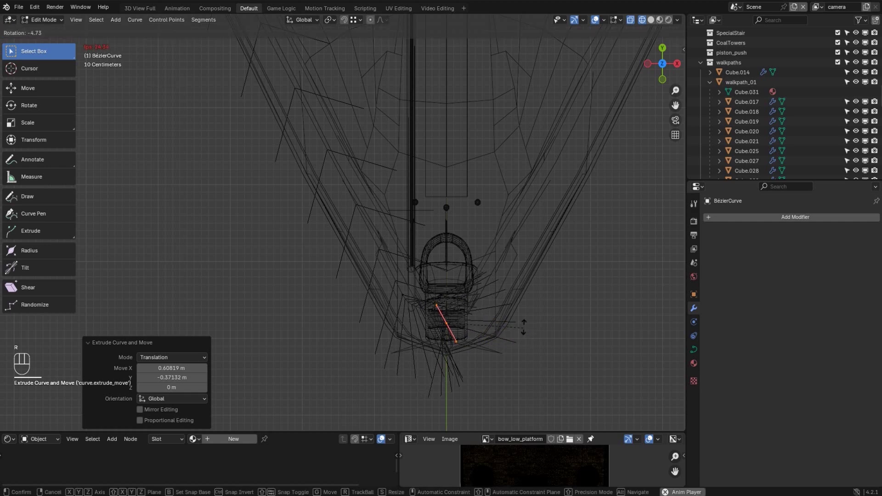
left_click(486, 250)
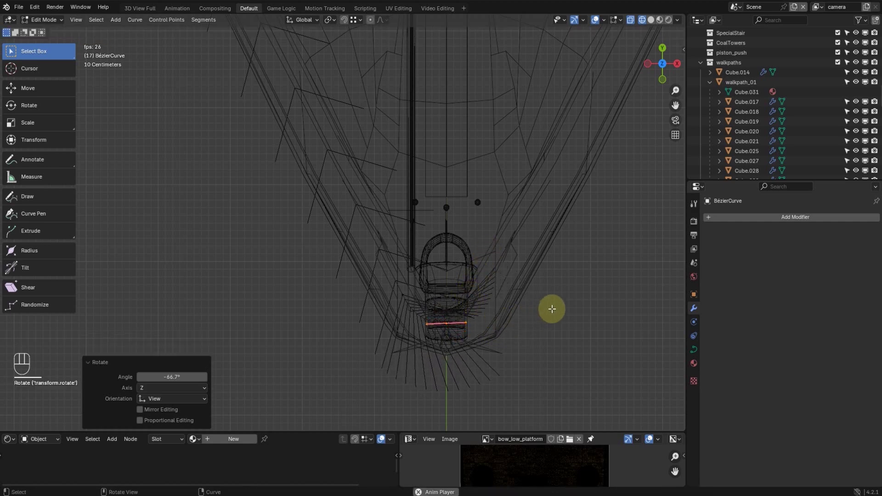
- Scale the bow tip point's handles by about 0.743 and leave curve editing
key("s")
left_click(525, 323)
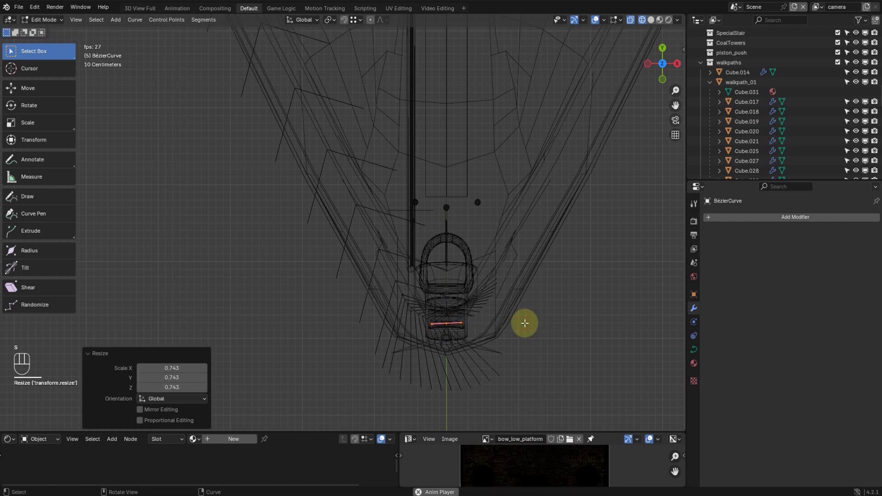
key("Tab")
- In side view, select the curve's two foremost points and raise them about 1.43 m in Z to the top of the bow
scroll(522, 323, "down", 10)
middle_click_drag(365, 200, 464, 414, "shift")
scroll(413, 318, "down", 5)
middle_click_drag(366, 226, 389, 314, "shift")
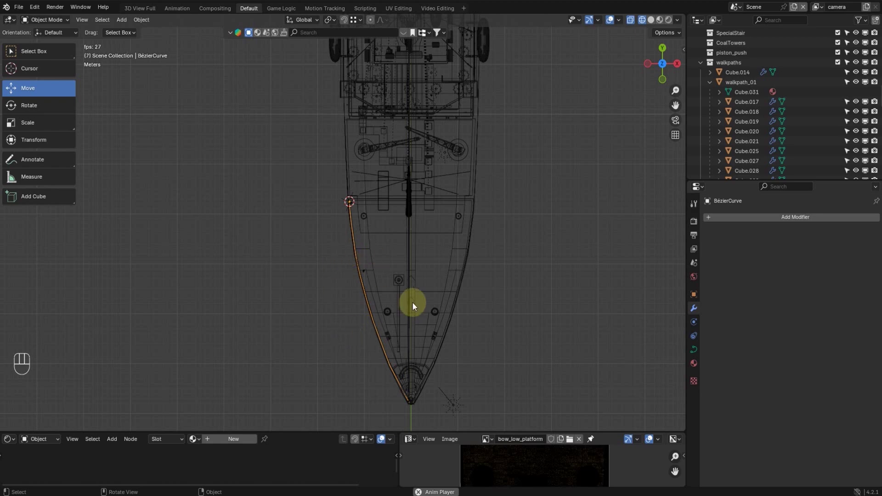
key("KP_3")
scroll(268, 202, "up", 6)
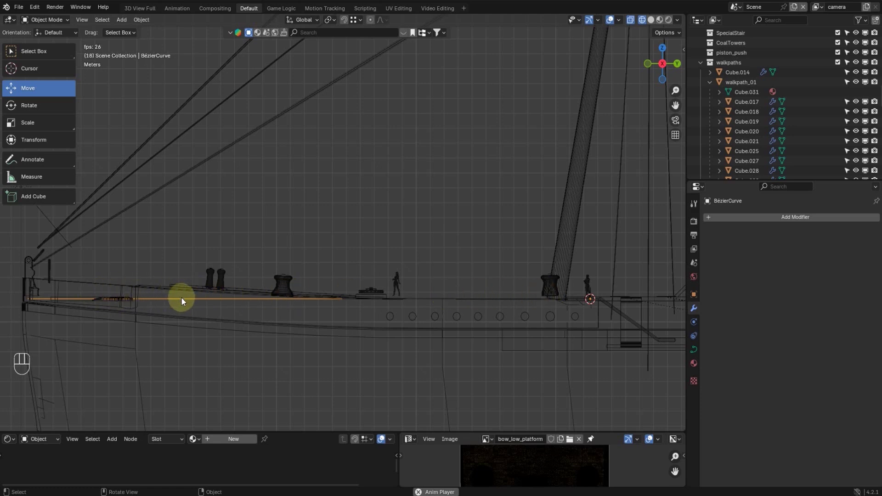
key("Tab")
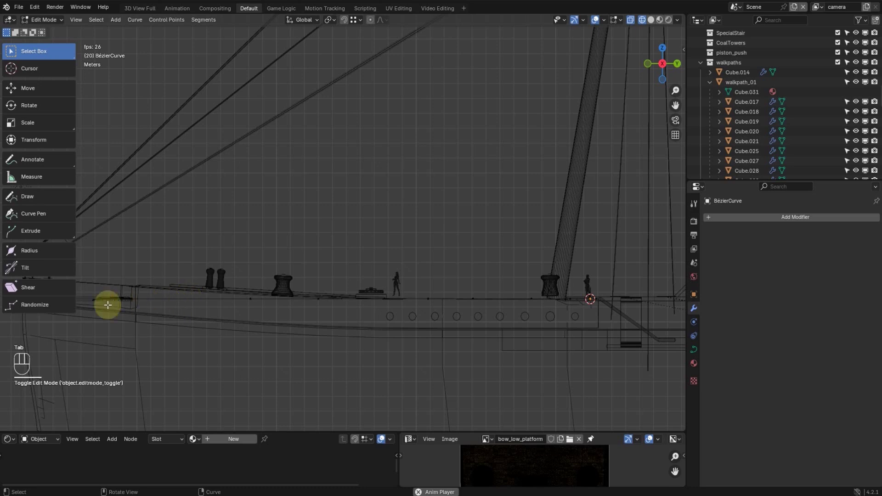
scroll(184, 268, "down", 2)
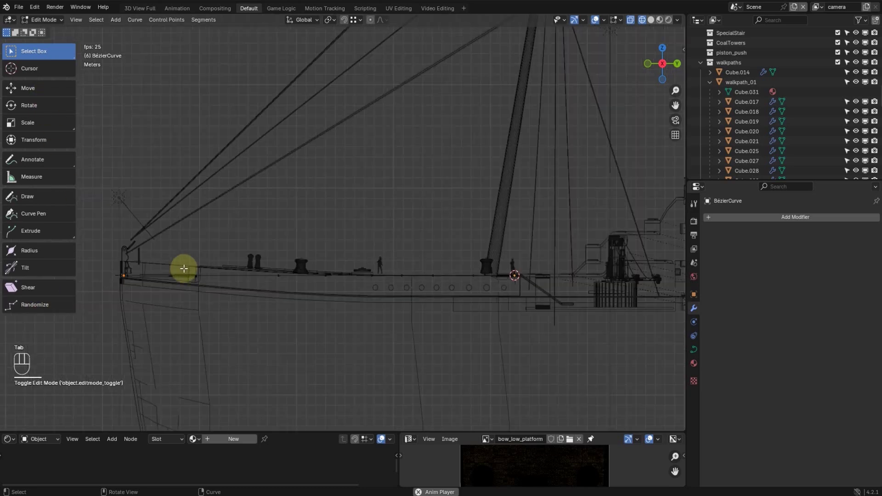
left_click_drag(99, 262, 189, 309)
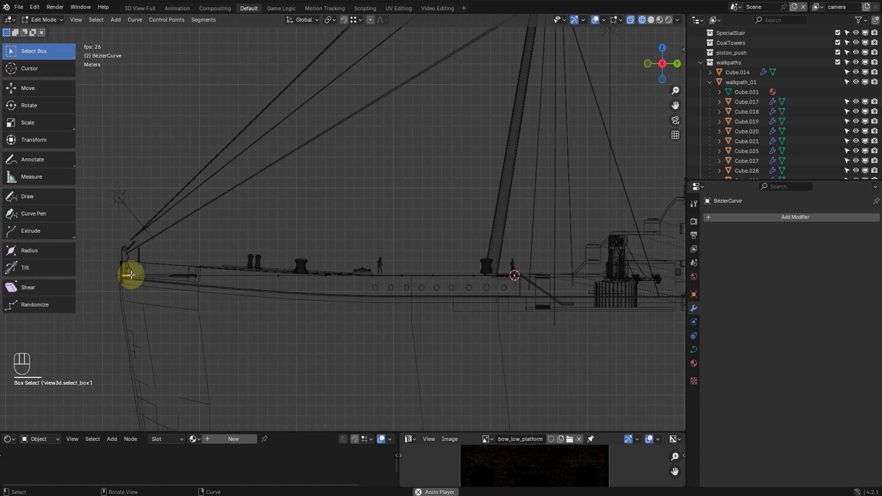
key("g")
key("z")
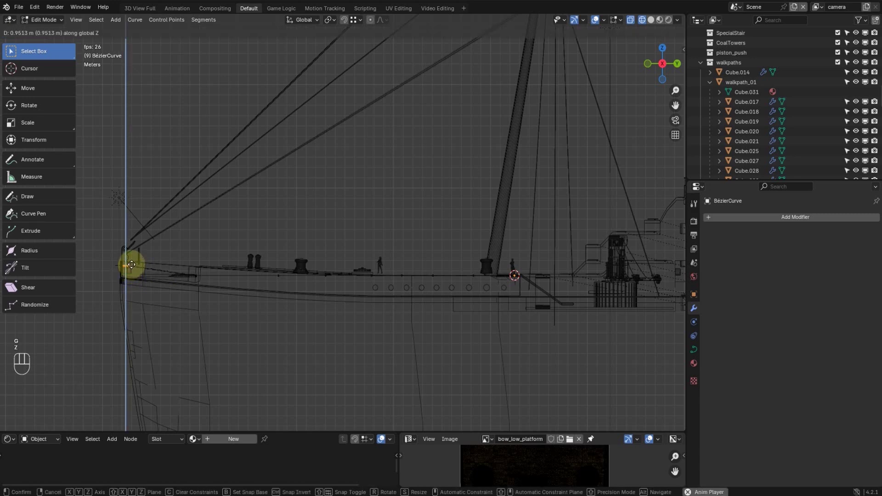
left_click(132, 260)
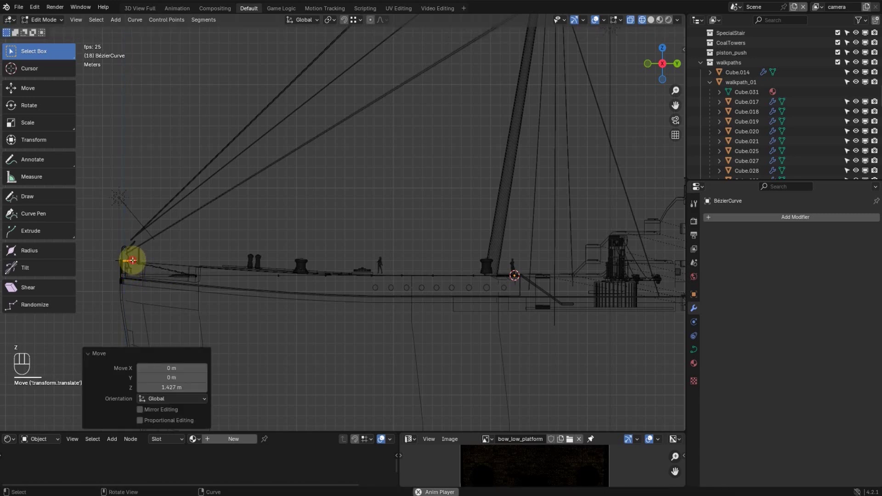
- Select the curve's third point from the bow tip and raise it about 1 m in Z to the deck line
left_click_drag(168, 254, 224, 304)
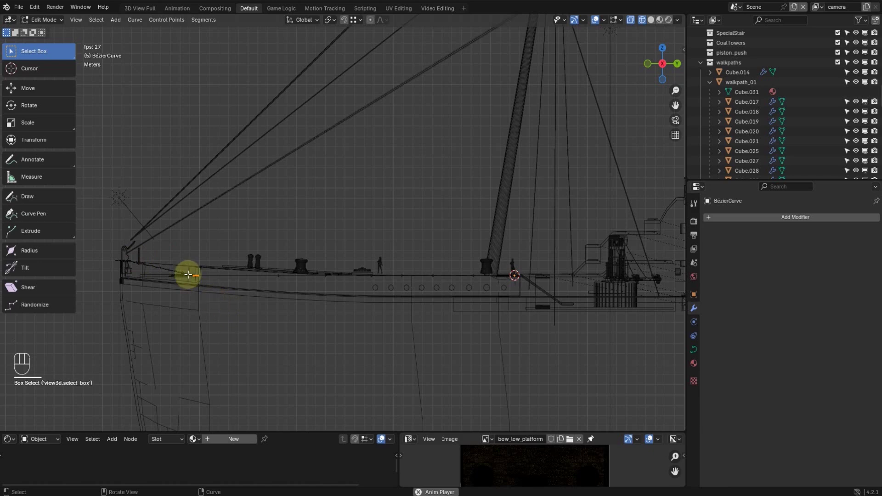
scroll(189, 276, "up", 3)
scroll(195, 282, "down", 2)
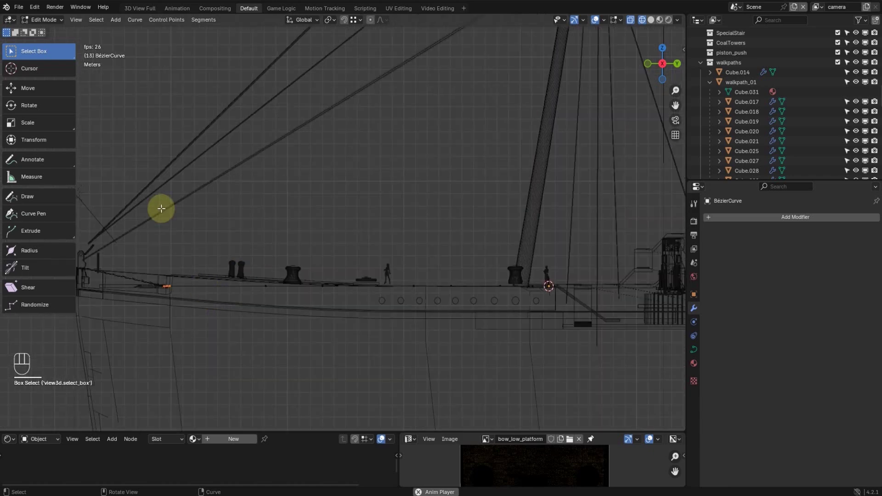
key("t")
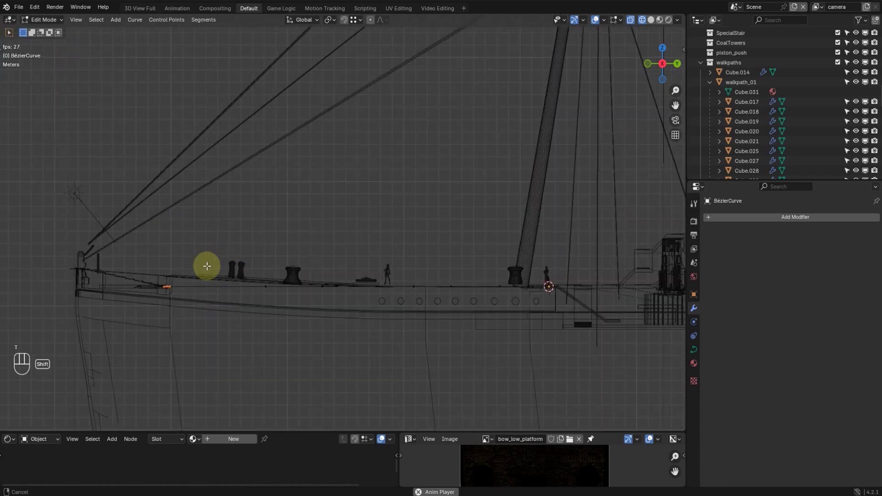
scroll(207, 264, "up", 5)
scroll(204, 300, "down", 2)
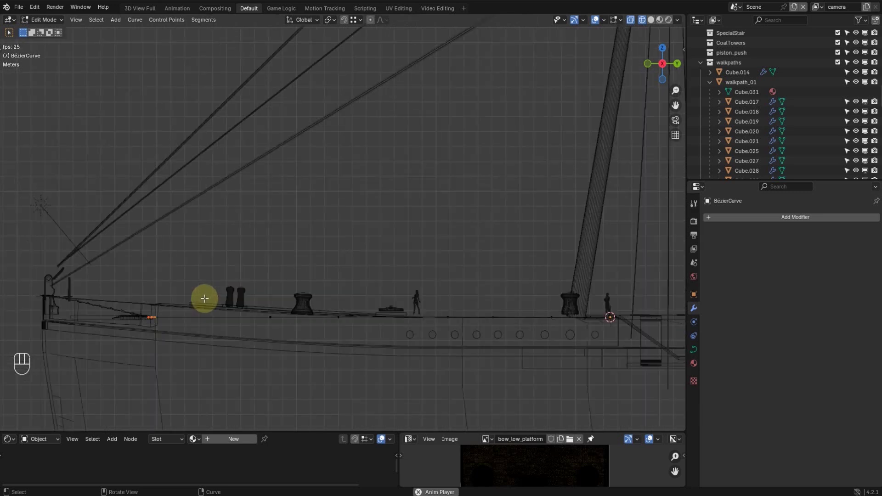
key("g")
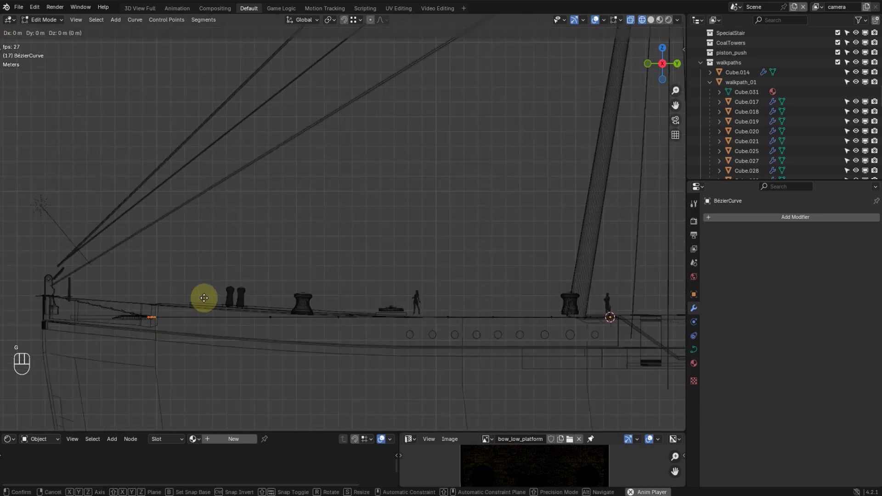
key("z")
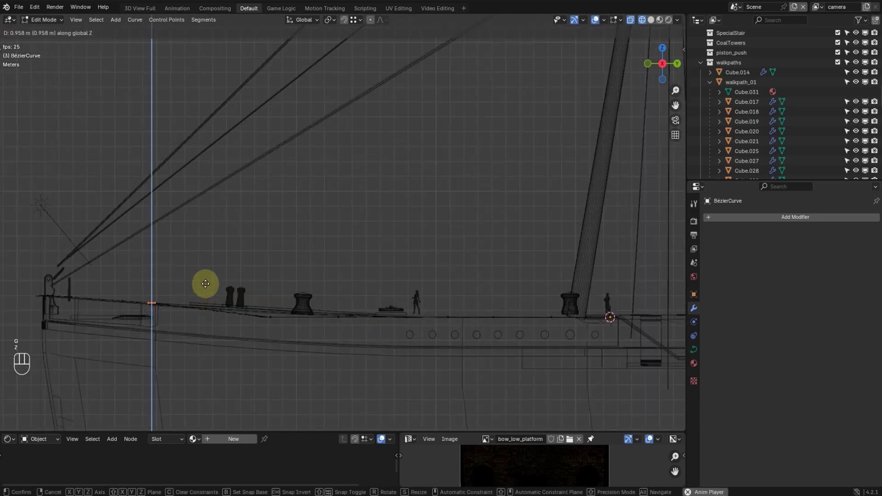
left_click(204, 282)
- Raise the fourth curve point from the bow tip about 0.50 m in Z to the sloping deck line
left_click_drag(234, 287, 304, 342)
key("g")
key("z")
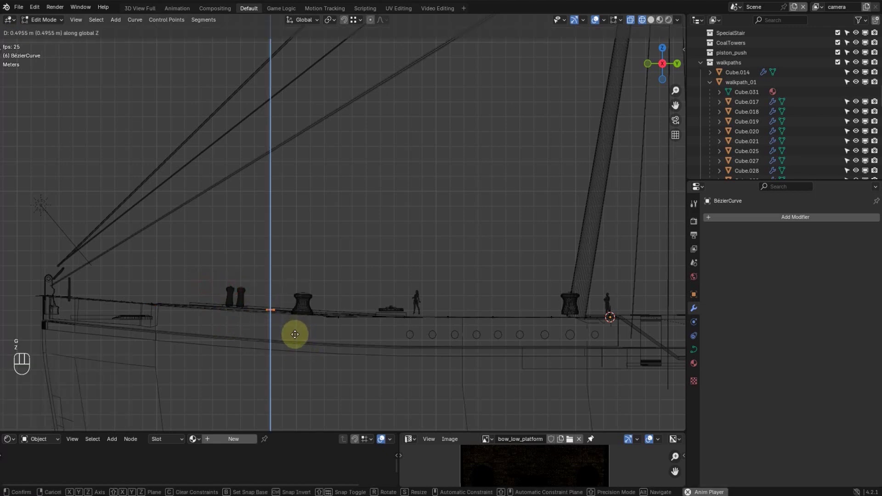
left_click(295, 334)
- Raise the fifth curve point from the bow tip about 0.30 m in Z to follow the deck line
left_click_drag(305, 292, 353, 346)
key("g")
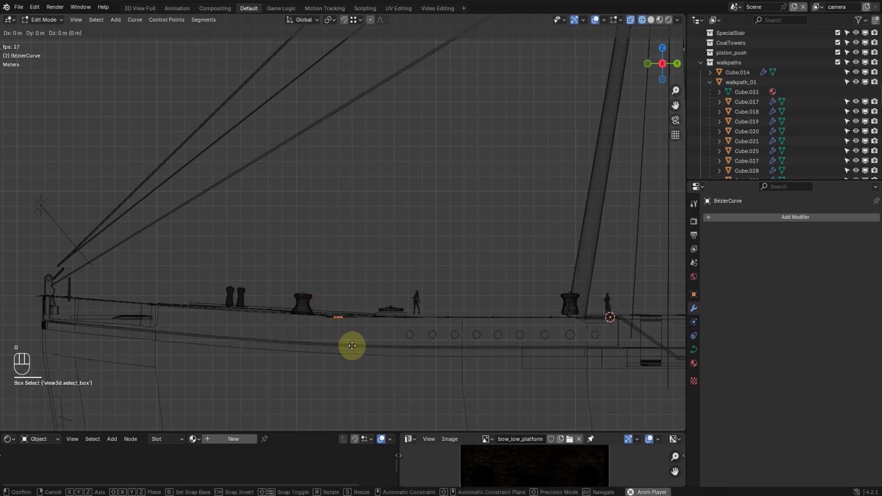
key("z")
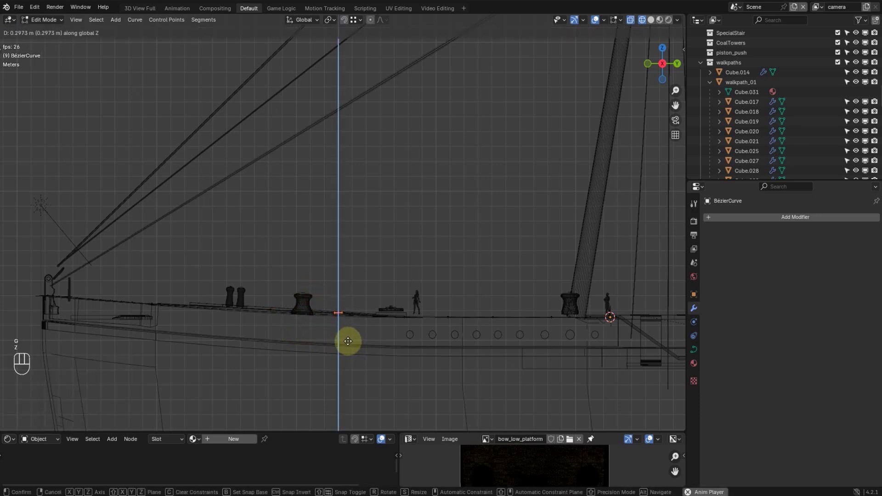
left_click(347, 340)
- Raise the curve point just forward of the standing figure about 0.03 m in Z
left_click_drag(377, 285, 465, 352)
left_click_drag(386, 281, 416, 349)
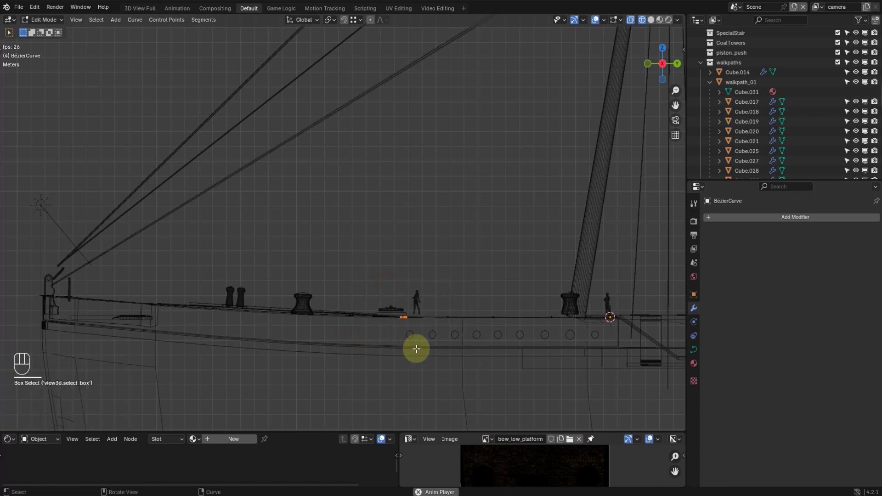
key("g")
key("z")
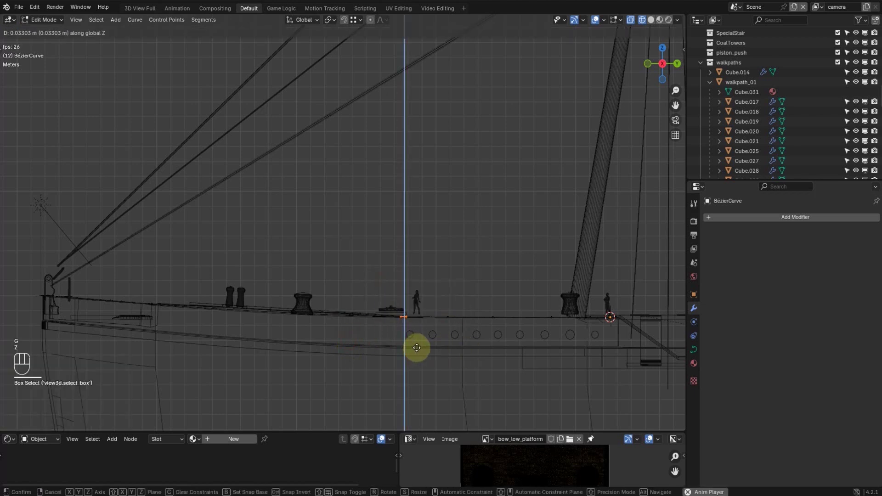
left_click(417, 348)
- Check the whole curve's height against the deck line from the opposite side view
left_click_drag(436, 293, 471, 339)
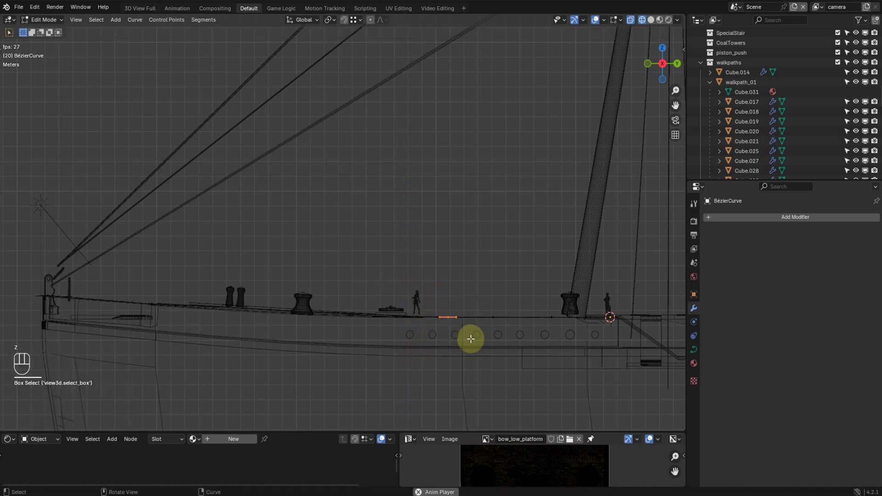
middle_click_drag(404, 333, 378, 327, "alt")
key("ctrl+KP_3")
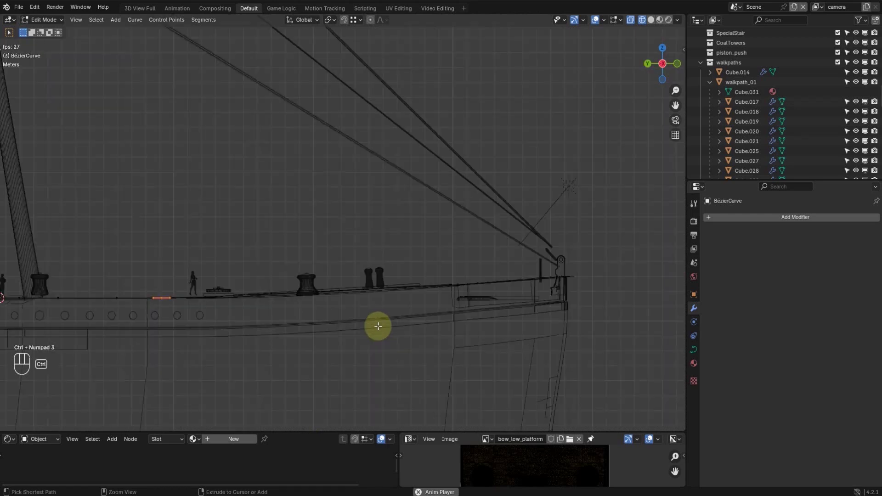
scroll(402, 274, "up", 2)
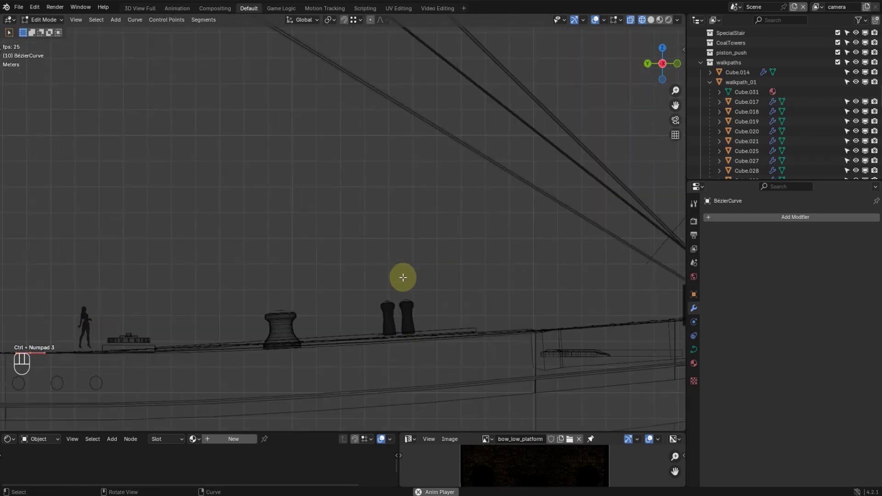
middle_click_drag(458, 295, 400, 274, "shift")
key("a")
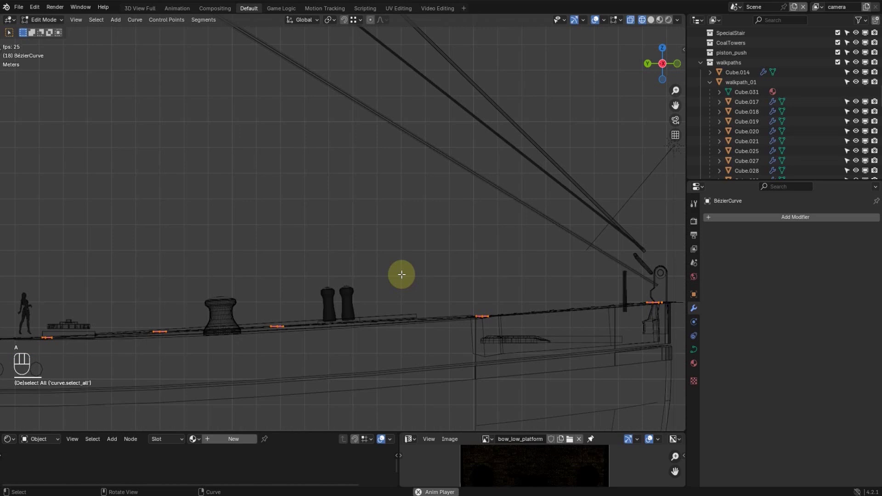
key("Tab")
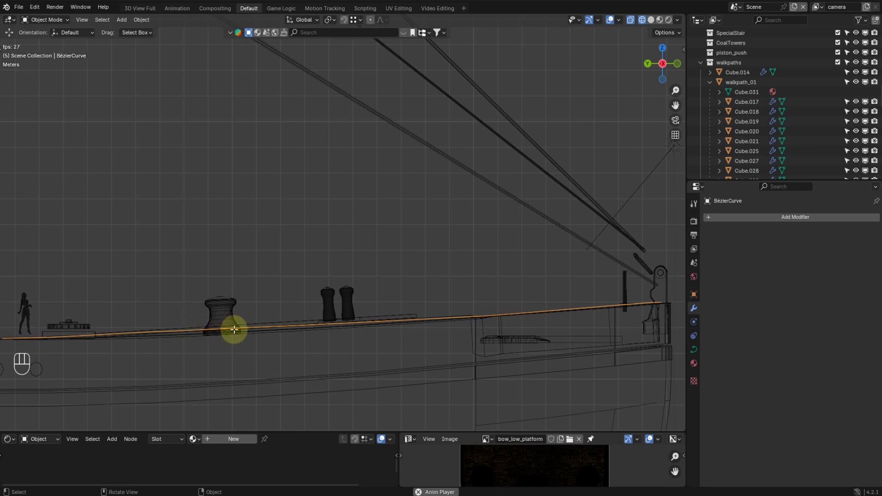
- With solid shading, lower the fourth curve point from the bow tip about 0.11 m in Z to the deck edge
key("Tab")
left_click_drag(262, 314, 312, 354)
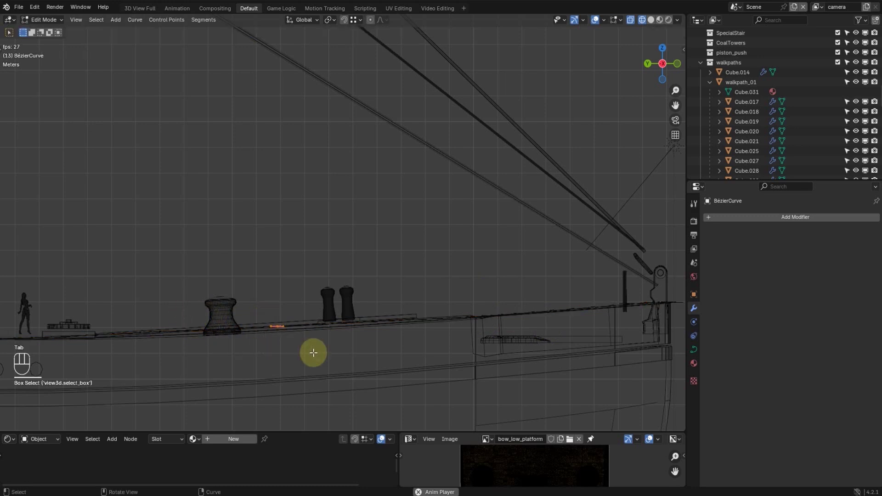
key("KP_Decimal")
middle_click_drag(324, 343, 425, 219)
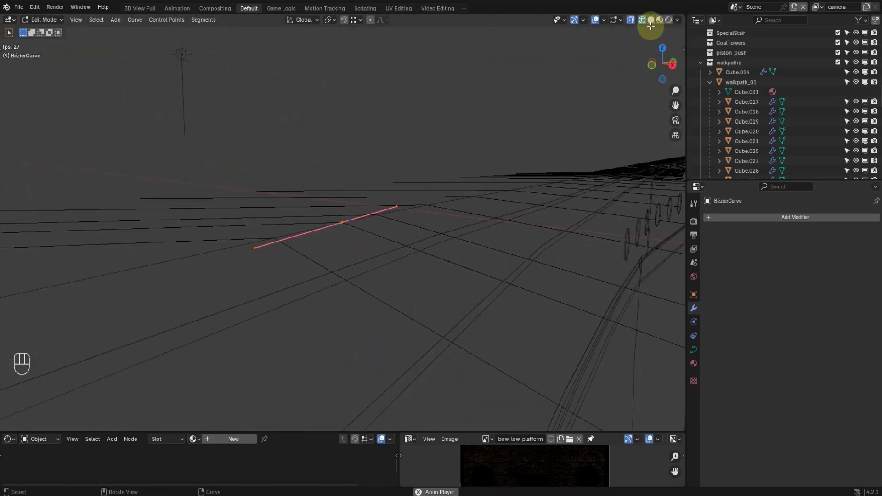
left_click(651, 20)
mouse_move(394, 134)
middle_mouse_down("alt")
mouse_move(501, 122)
mouse_move(510, 136)
middle_mouse_up("alt")
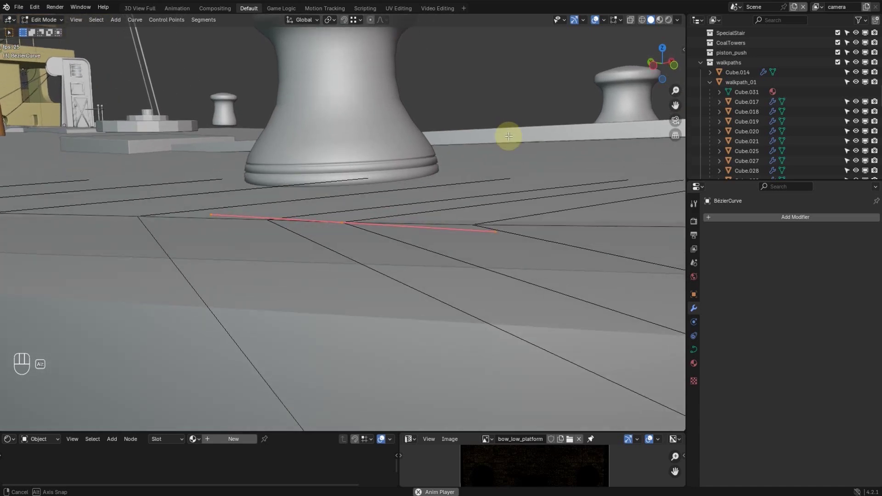
key("g")
key("z")
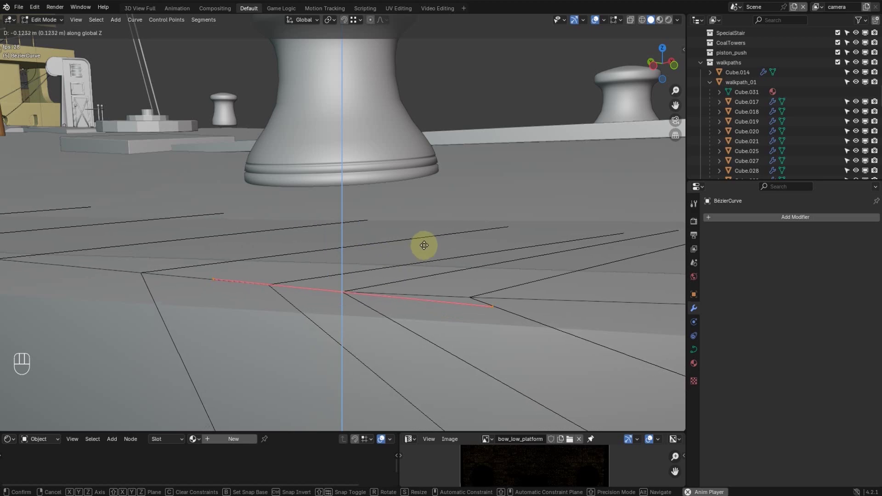
left_click(427, 240)
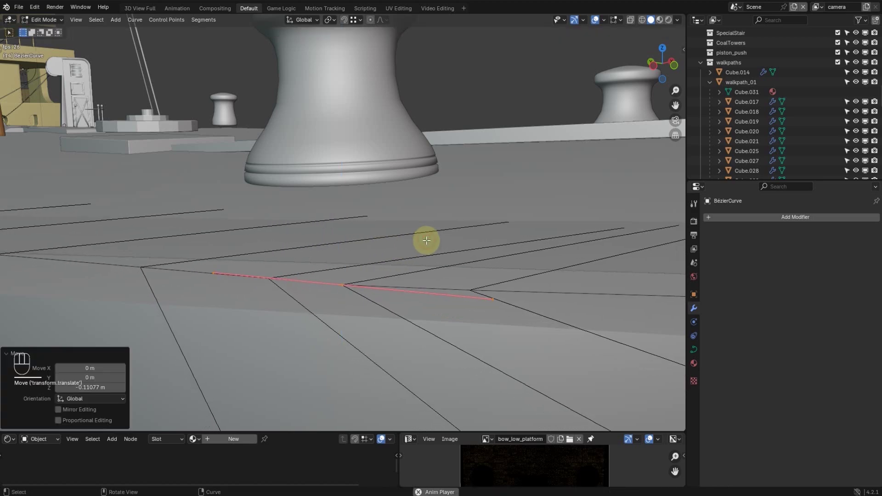
- Select the next curve point aft and lower it about 0.12 m in Z to the deck edge
scroll(459, 234, "down", 8)
middle_click_drag(107, 182, 322, 186, "shift")
left_click_drag(233, 167, 405, 313)
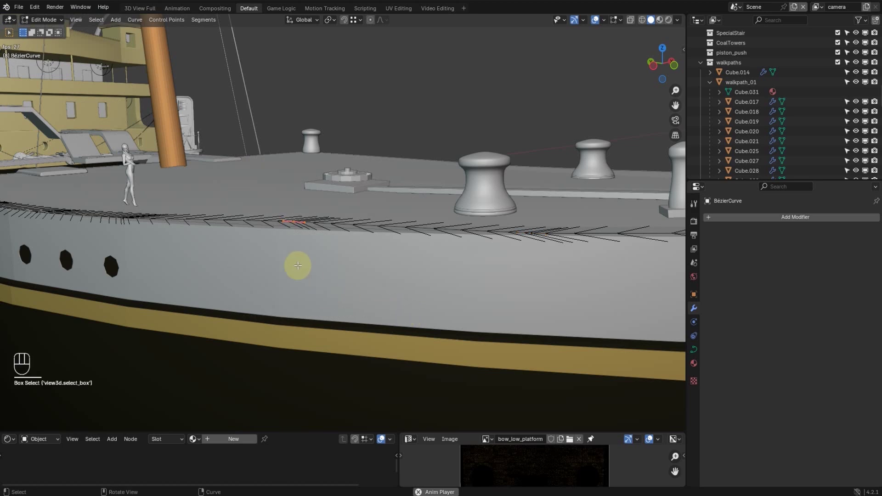
key("KP_Decimal")
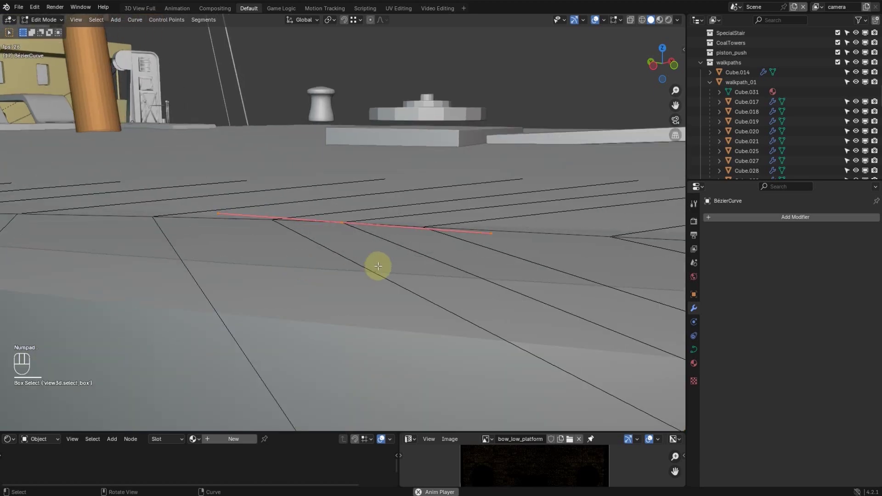
key("g")
key("z")
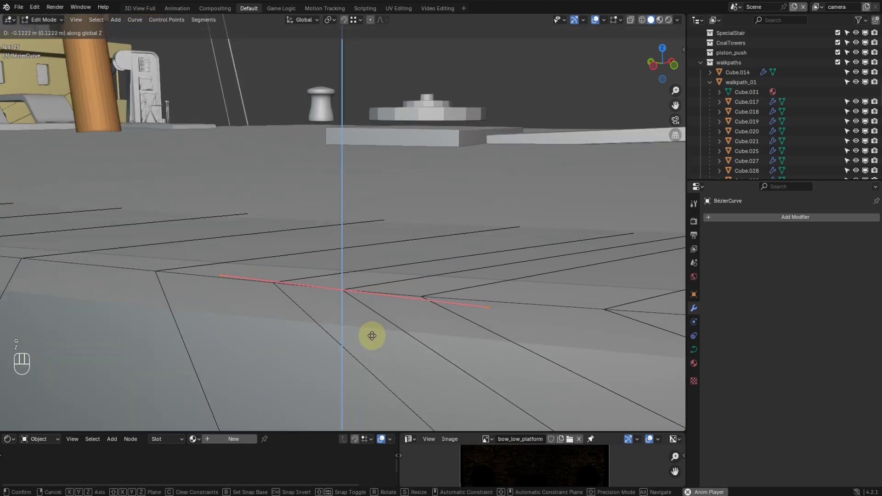
left_click(370, 340)
- Lower the curve point nearest the standing figure about 0.04 m in Z to the deck edge
scroll(357, 309, "down", 7)
middle_click_drag(294, 198, 616, 207, "shift")
left_click_drag(158, 167, 362, 320)
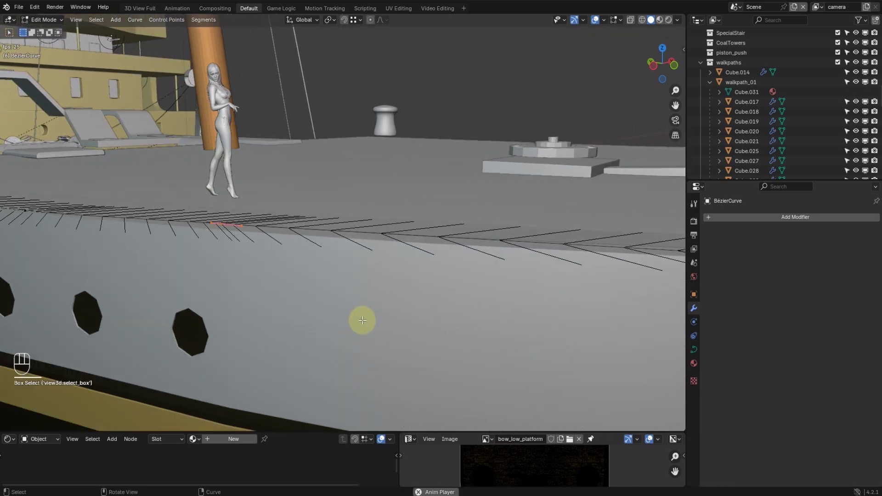
key("KP_Decimal")
key("g")
key("z")
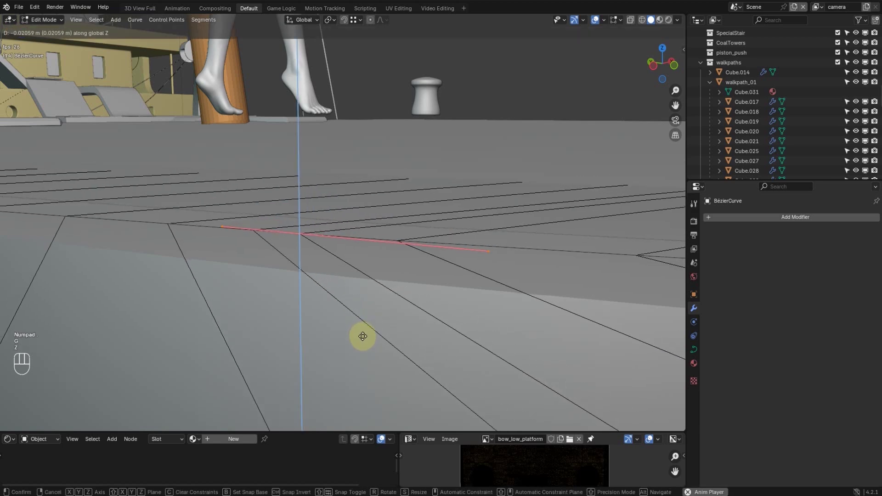
left_click(369, 348)
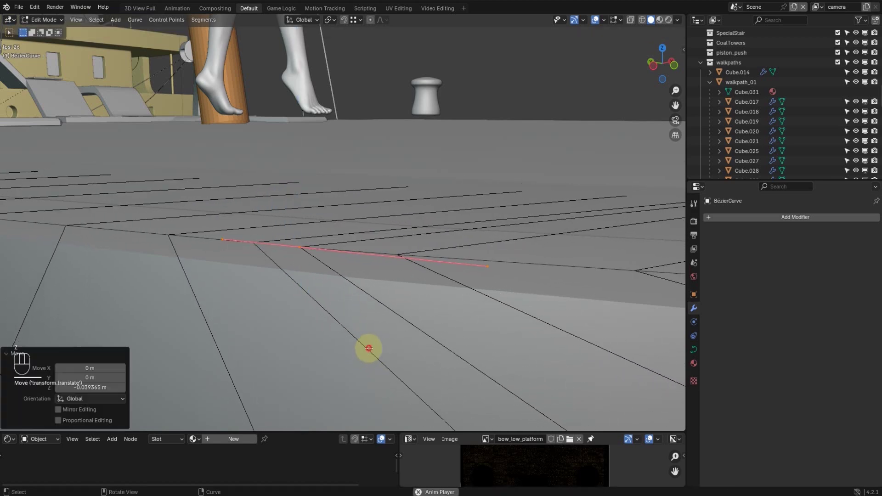
- Examine the curve's fit along the whole deck edge from both sides, and leave curve editing
scroll(318, 266, "down", 11)
middle_click_drag(138, 190, 301, 219, "shift")
left_click_drag(247, 198, 358, 307)
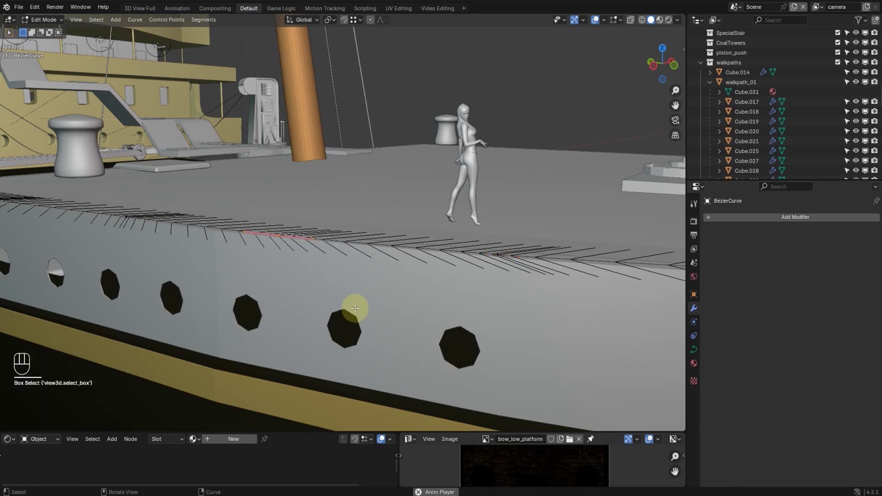
key("KP_Decimal")
middle_click_drag(355, 308, 258, 266)
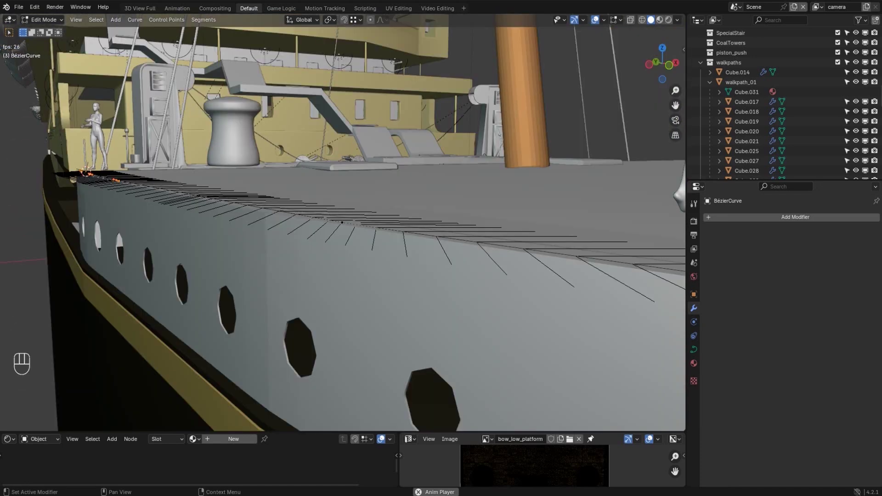
scroll(246, 299, "down", 5)
left_click_drag(254, 260, 408, 254, "alt")
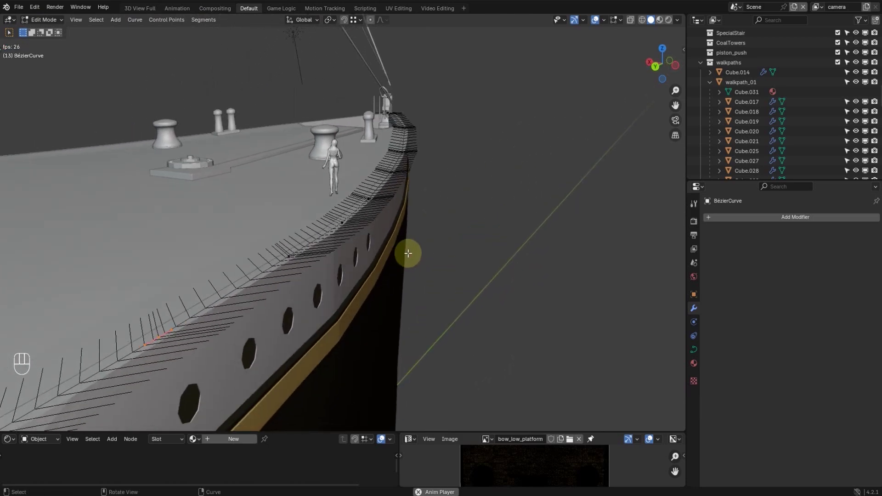
scroll(408, 253, "down", 3)
key("Tab")
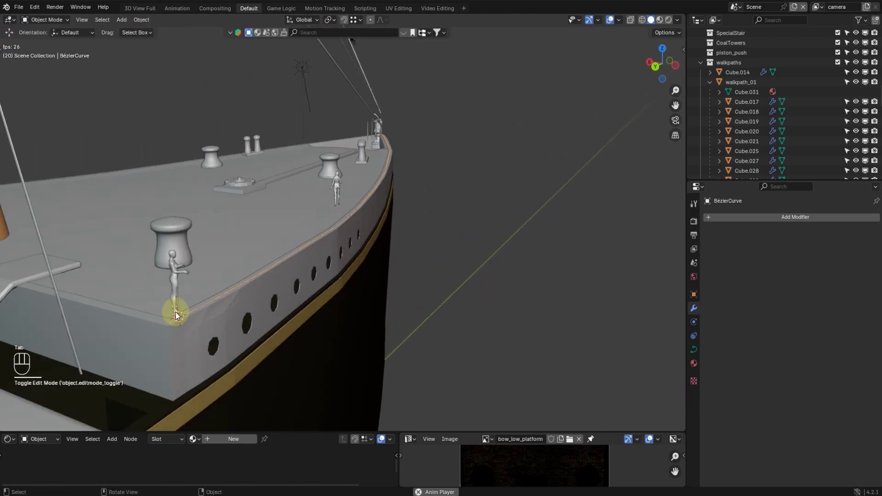
- Select the railing support post and, in top view, move it about -0.096 m in X and 0.404 m in Y onto the curve's aft end
scroll(182, 307, "up", 4)
middle_click_drag(200, 310, 317, 244, "shift")
left_click(187, 292)
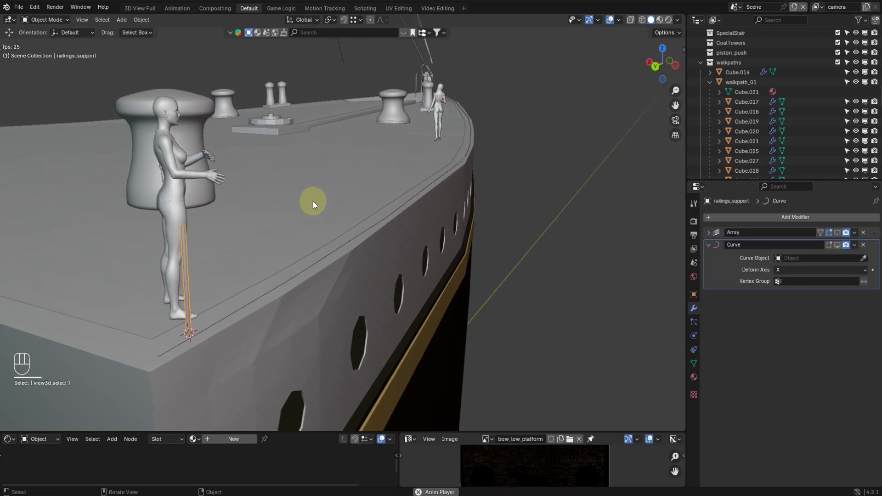
key("KP_7")
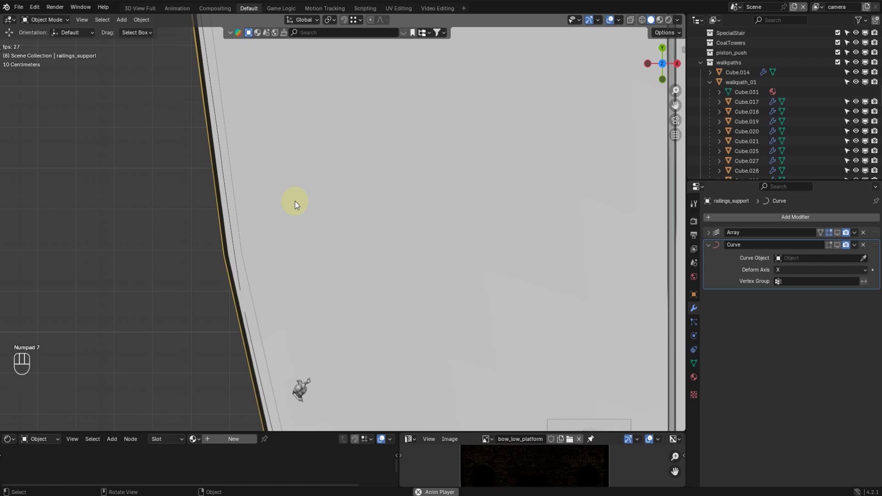
key("KP_Decimal")
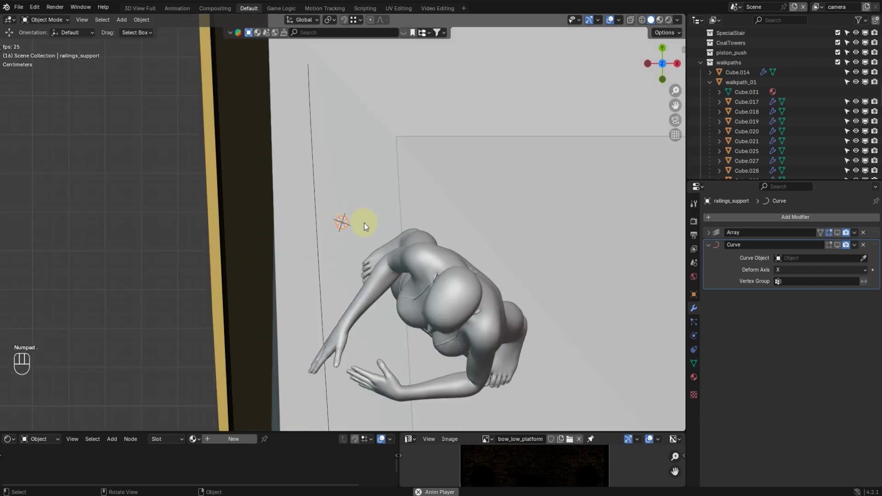
key("g")
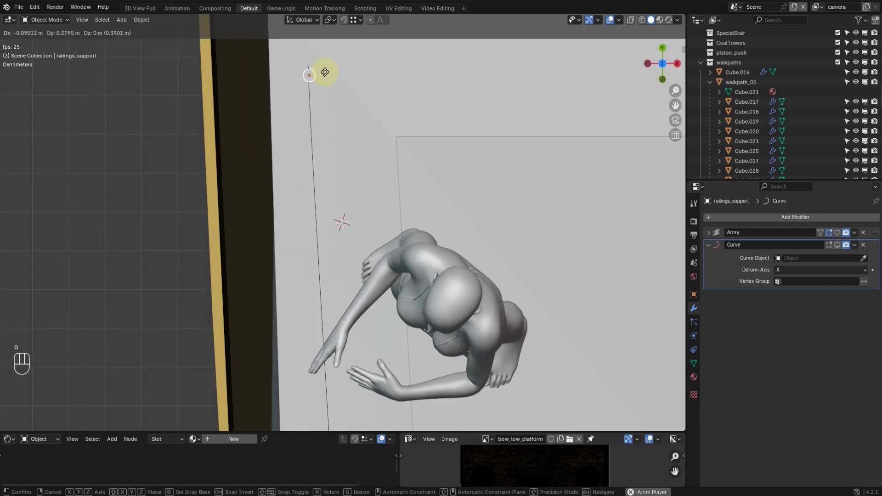
left_click(326, 66)
- Display the railing support post's transform values and apply its location so it reads zero
left_click_drag(275, 151, 387, 219, "alt")
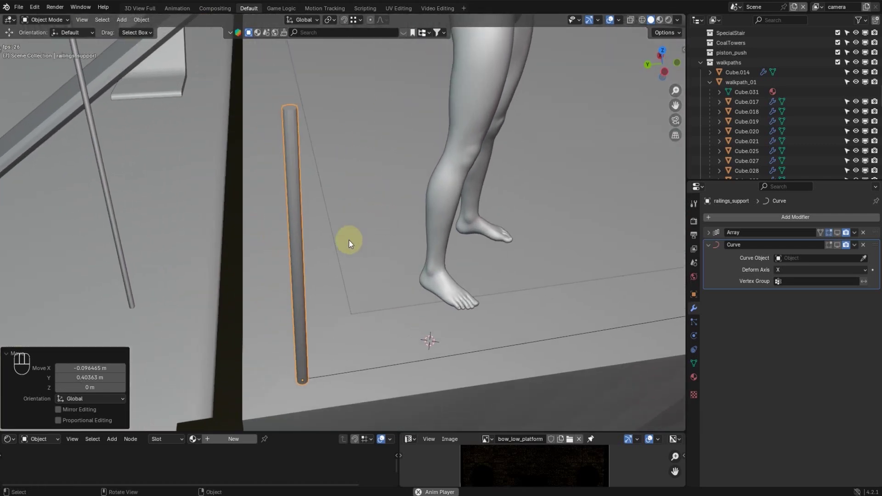
key("n")
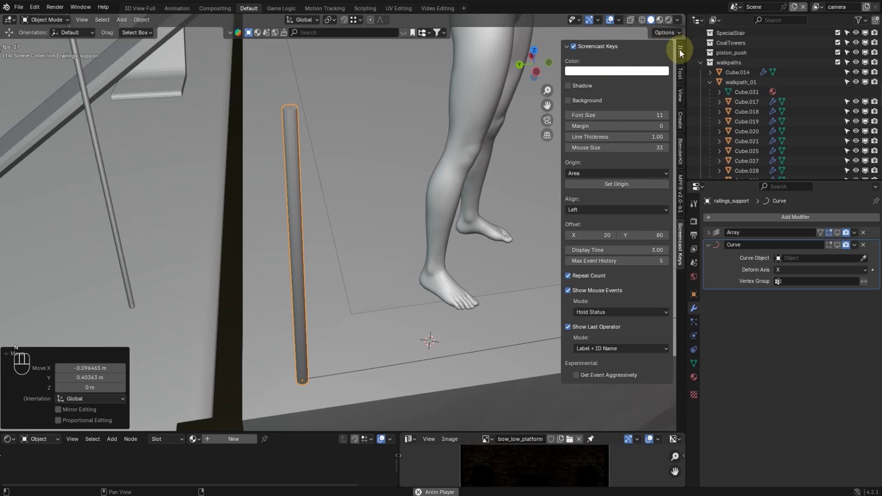
left_click(681, 52)
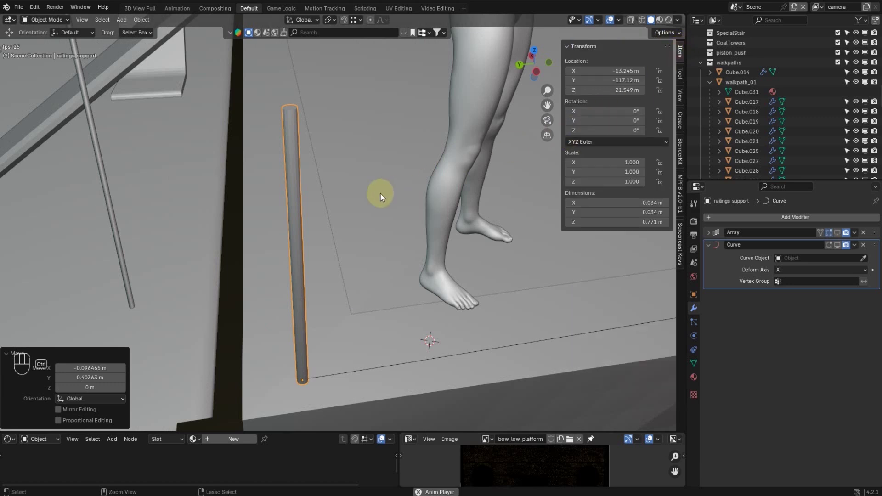
key("ctrl+a")
left_click(354, 193)
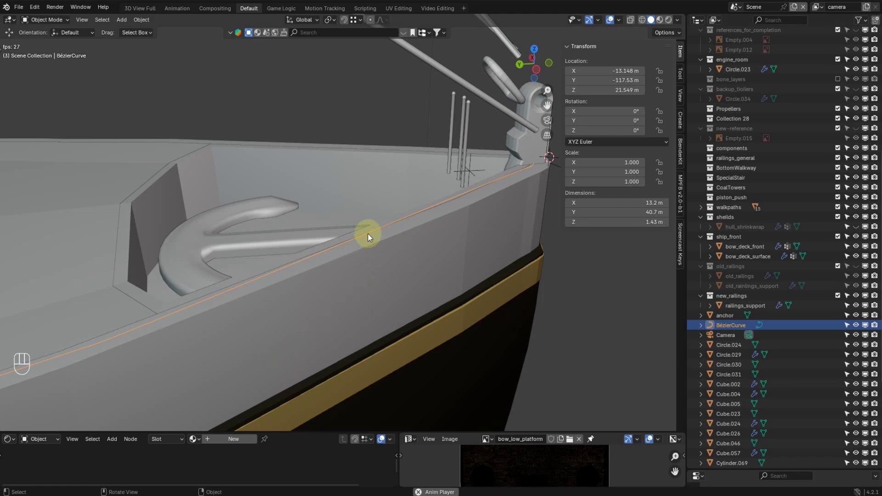
- Rename the Bézier curve along the deck edge as RIALINGS_CURVE_GUIDE
scroll(367, 233, "down", 3)
middle_click_drag(313, 241, 491, 182, "shift")
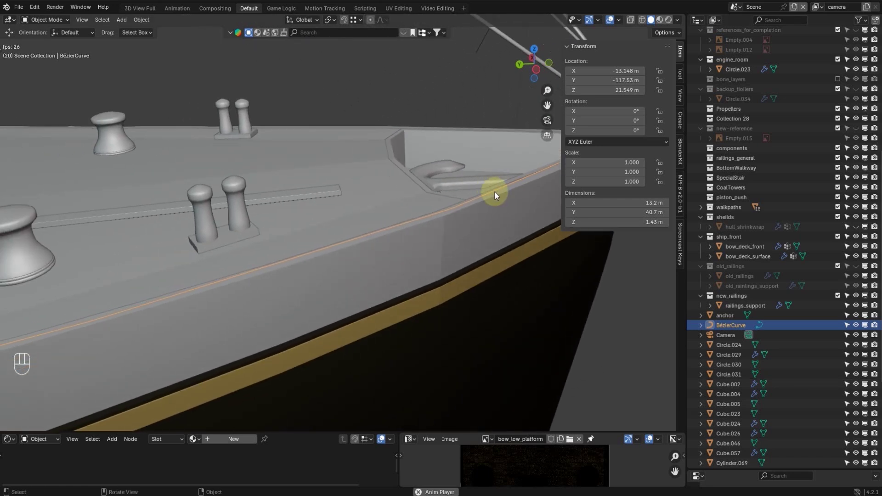
key("F2")
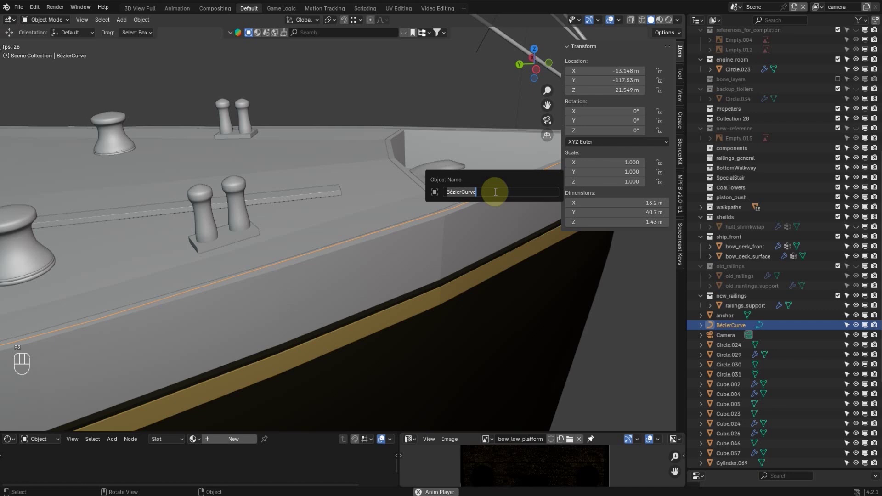
type("RIALINGS_CURVE_GUIDE")
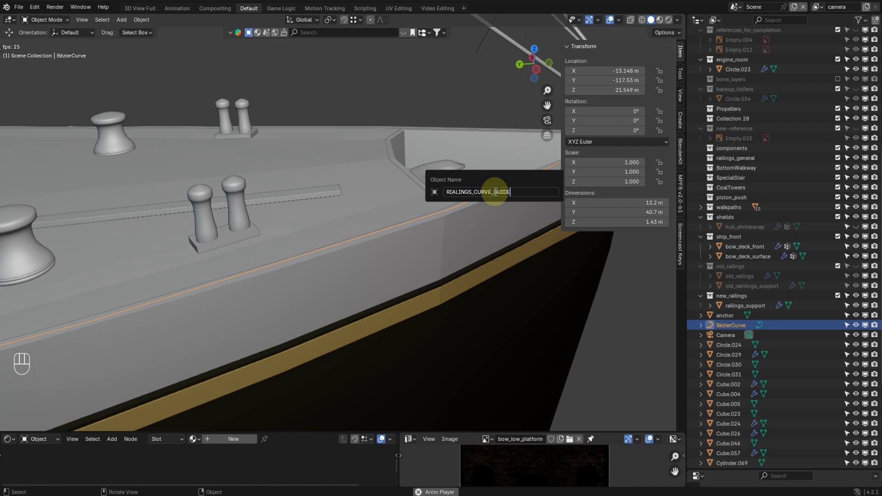
key("Return")
- Examine how the support post and the guide curve's control points sit at the bow tip
scroll(494, 191, "down", 6)
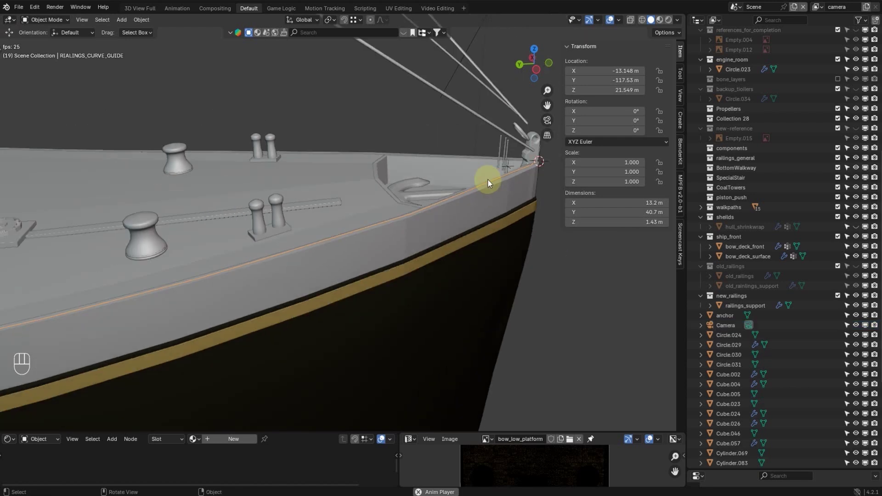
middle_click_drag(184, 272, 386, 220)
scroll(447, 219, "up", 4)
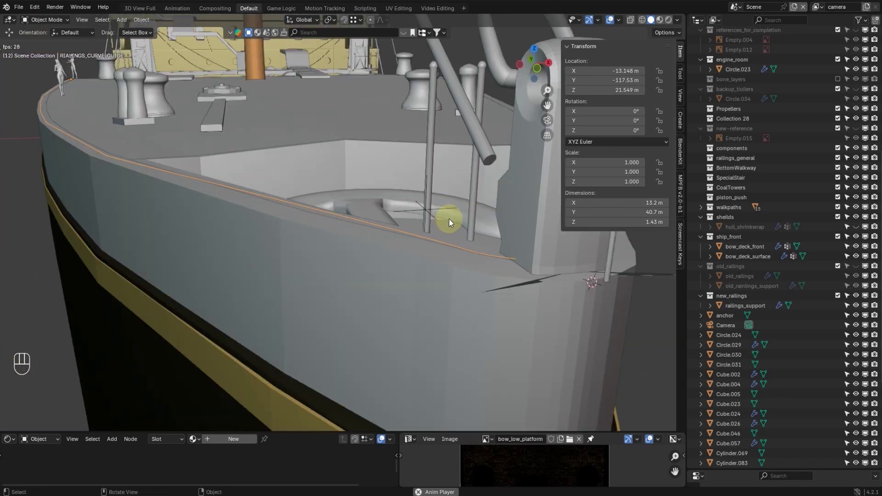
middle_click_drag(482, 266, 365, 282, "shift")
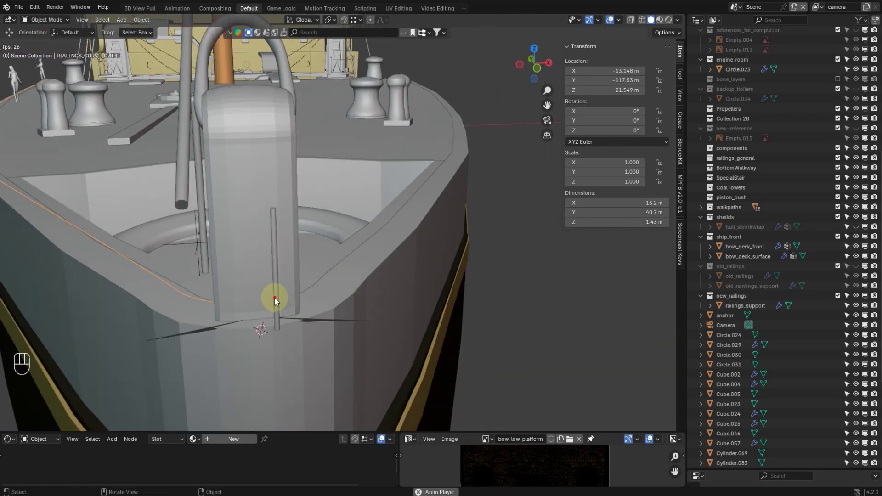
left_click(274, 321)
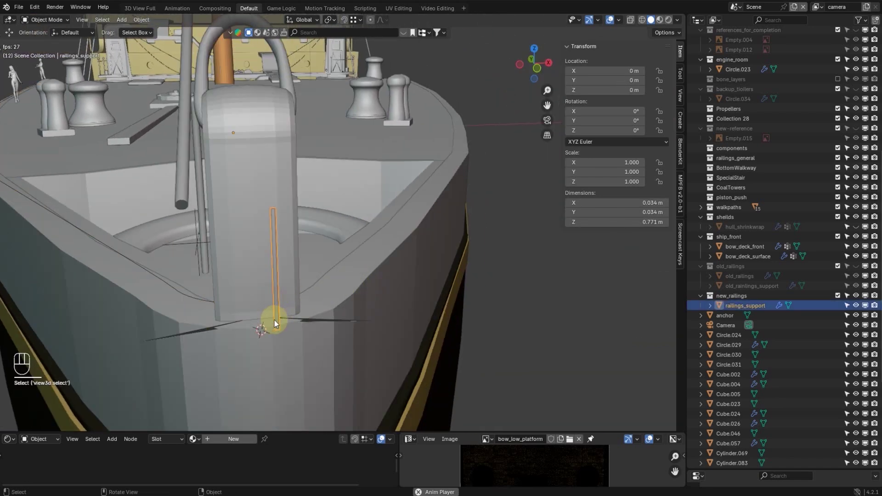
left_click(195, 298)
key("Tab")
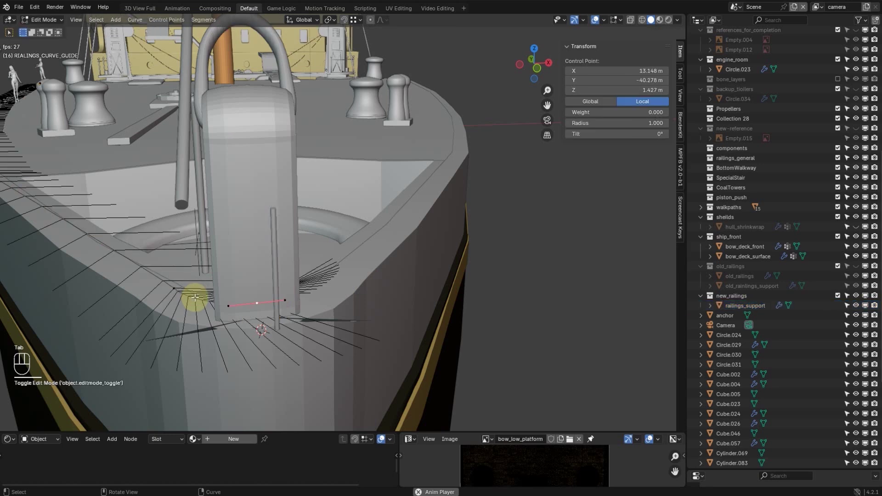
middle_click_drag(366, 217, 404, 383, "shift")
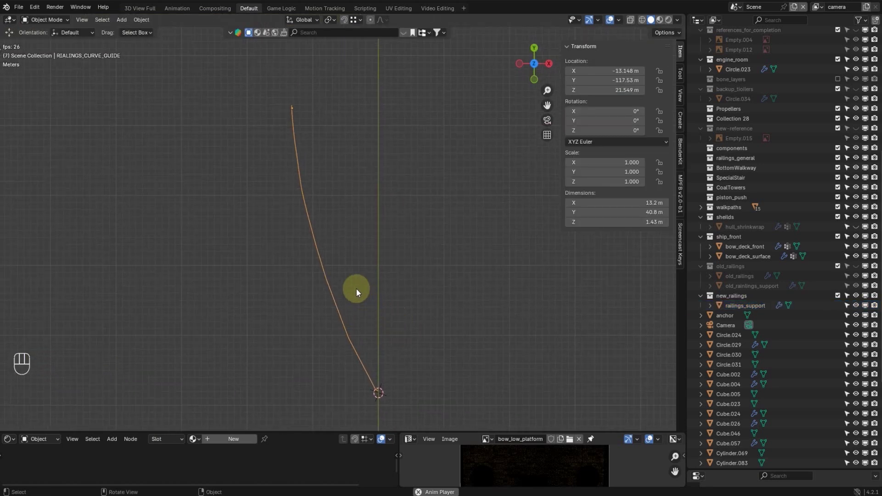
- Select the guide curve's aft end control point in top view and snap the 3D cursor to it
scroll(356, 288, "up", 1)
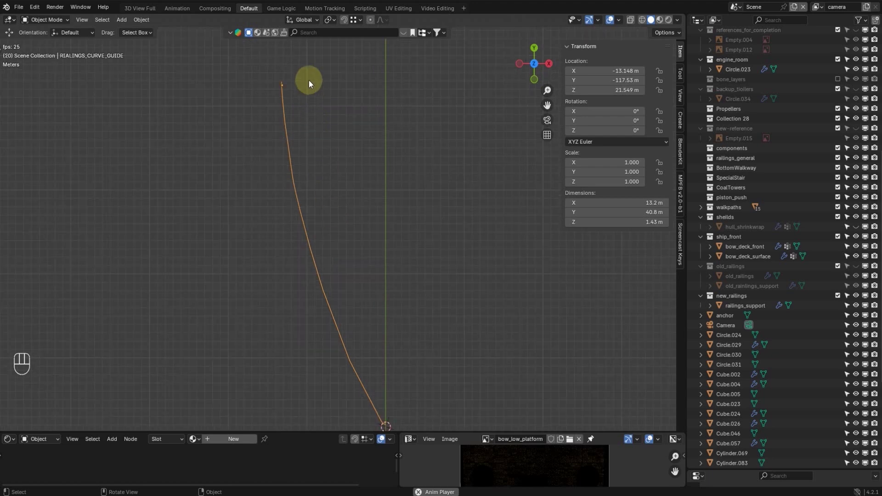
key("Tab")
left_click_drag(270, 69, 319, 104)
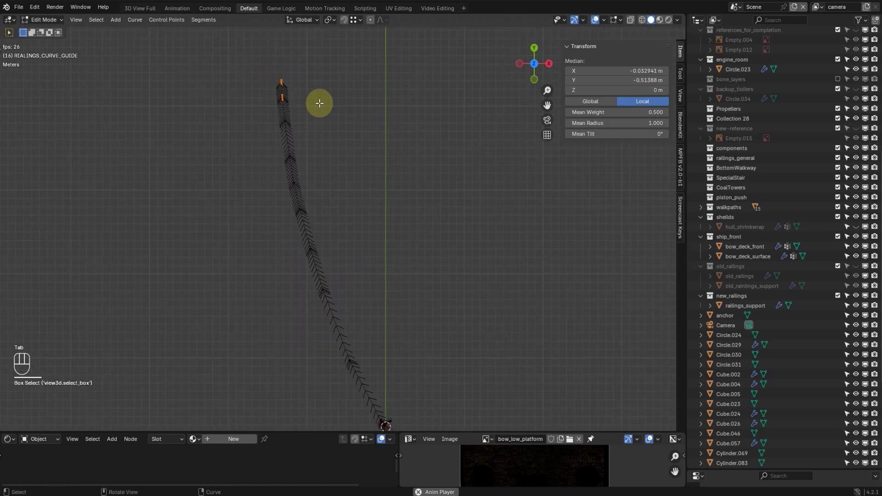
key("KP_Decimal")
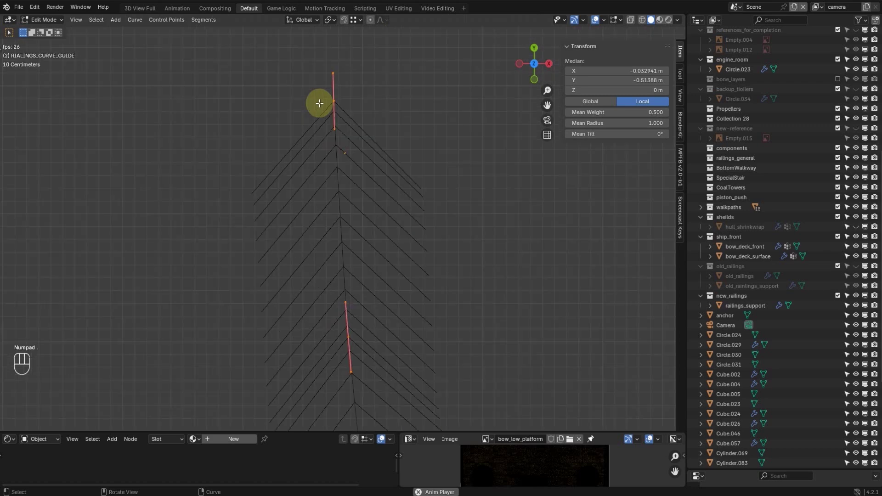
left_click(393, 153)
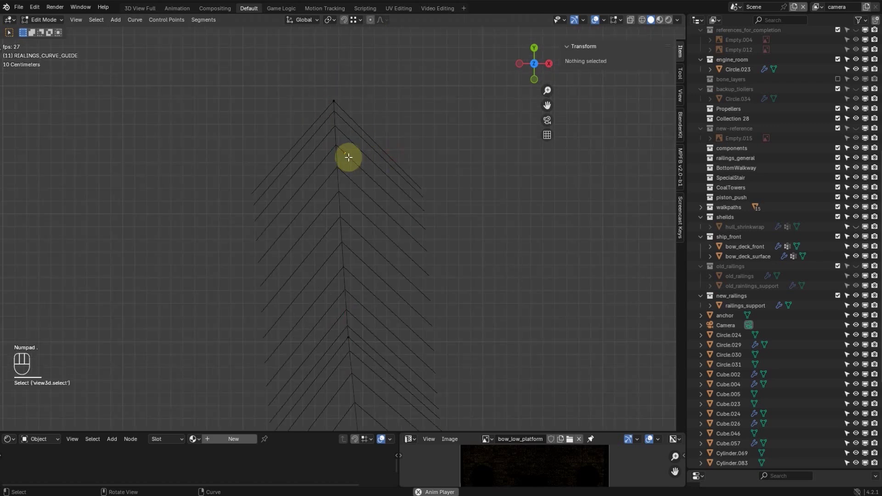
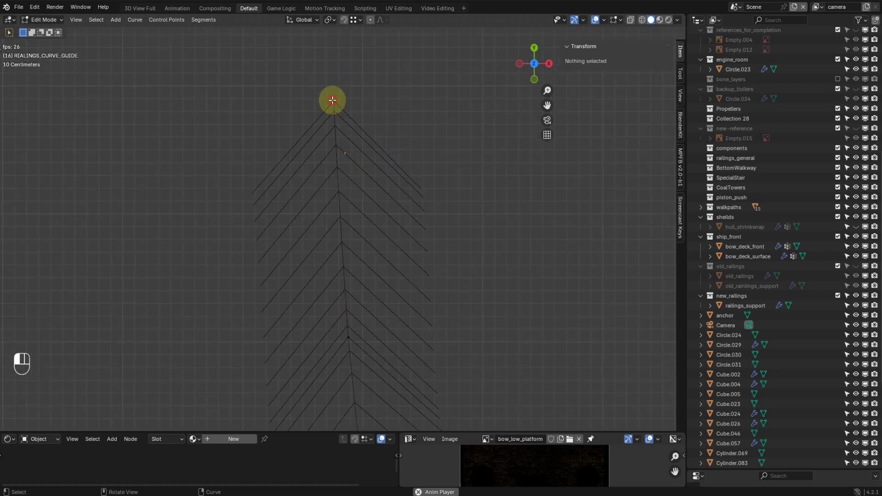
left_click(332, 100)
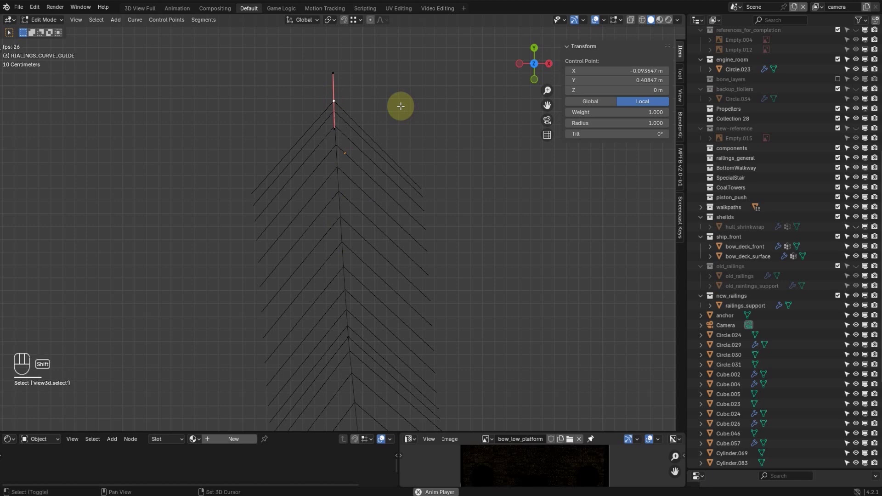
key("shift+s")
left_click(400, 166)
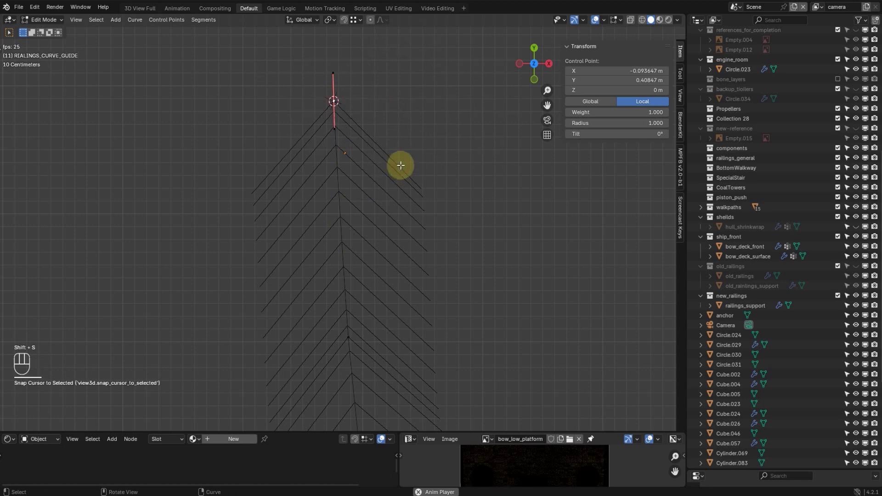
- Return to object mode and set the guide curve's origin to the 3D cursor
key("Tab")
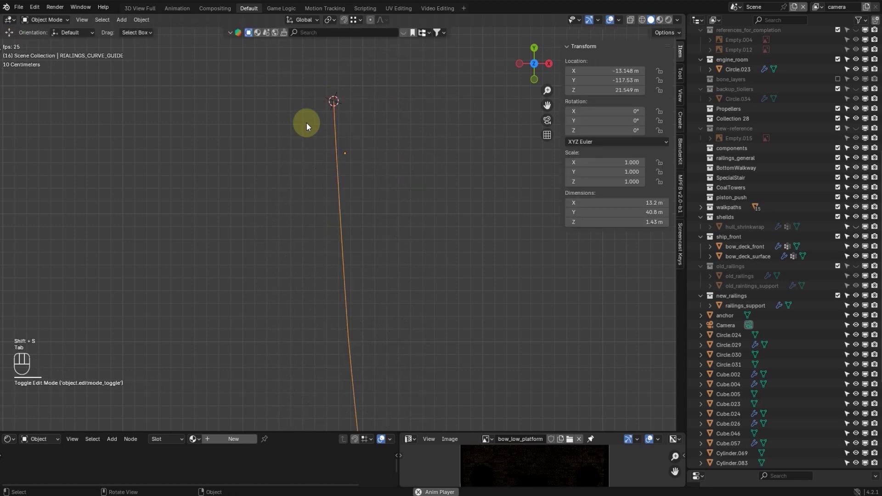
left_click(141, 19)
mouse_move(169, 42)
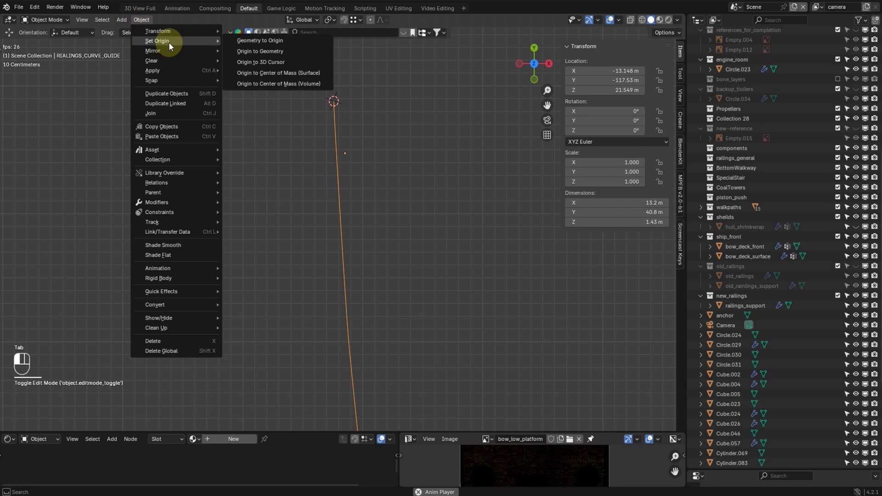
left_click(281, 62)
- Bring the rest of the ship back into view and hide the tall fitting at the bow tip to clear the curve
scroll(352, 85, "down", 8)
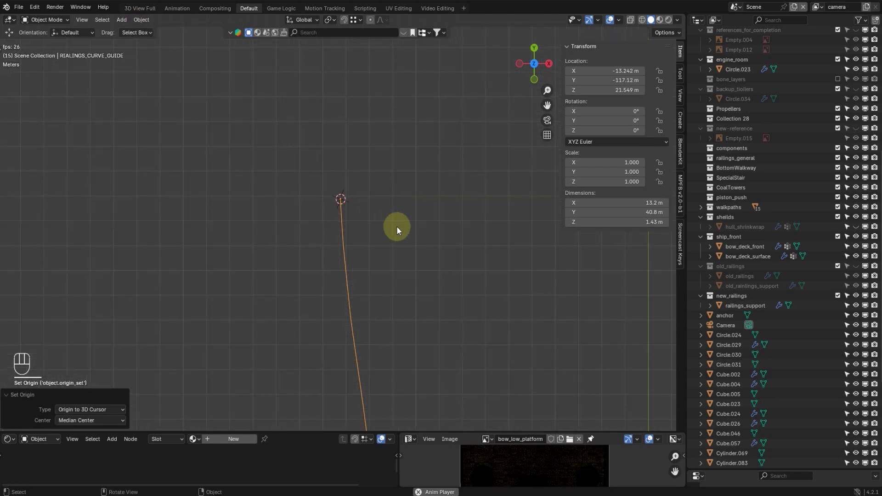
middle_click_drag(403, 254, 324, 31, "shift")
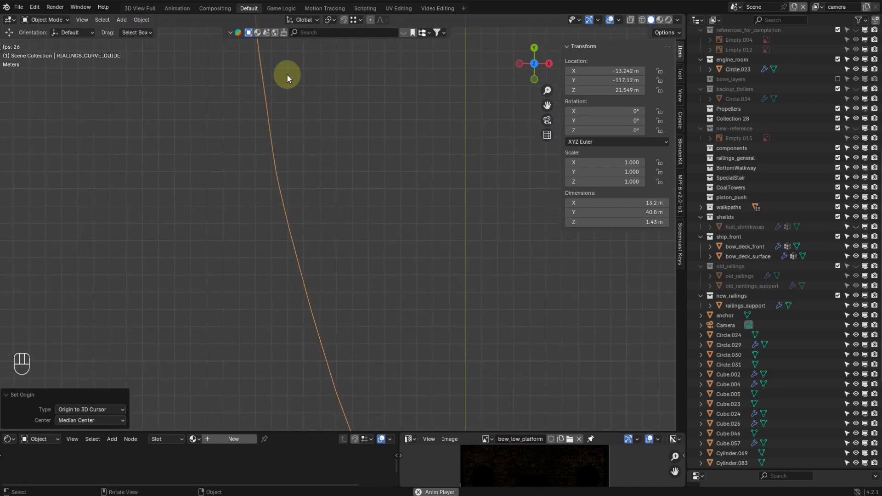
key("slash")
middle_click_drag(371, 282, 374, 246)
scroll(387, 293, "up", 3)
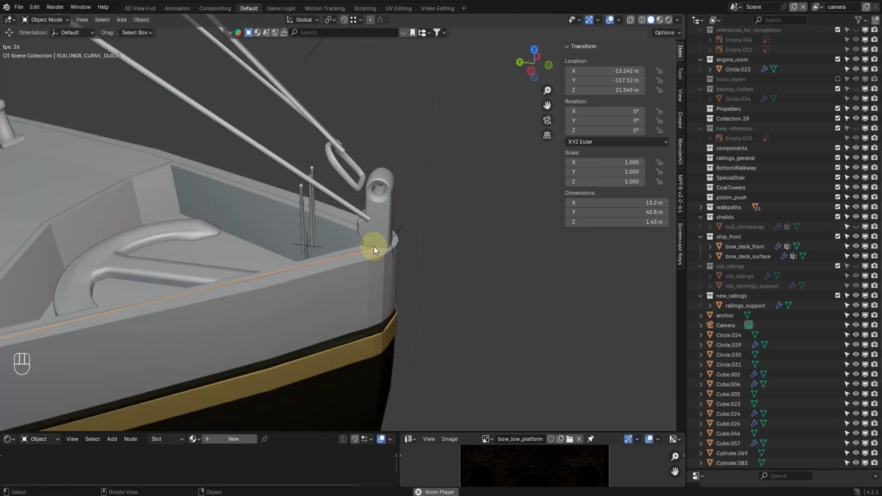
left_click(371, 209)
key("h")
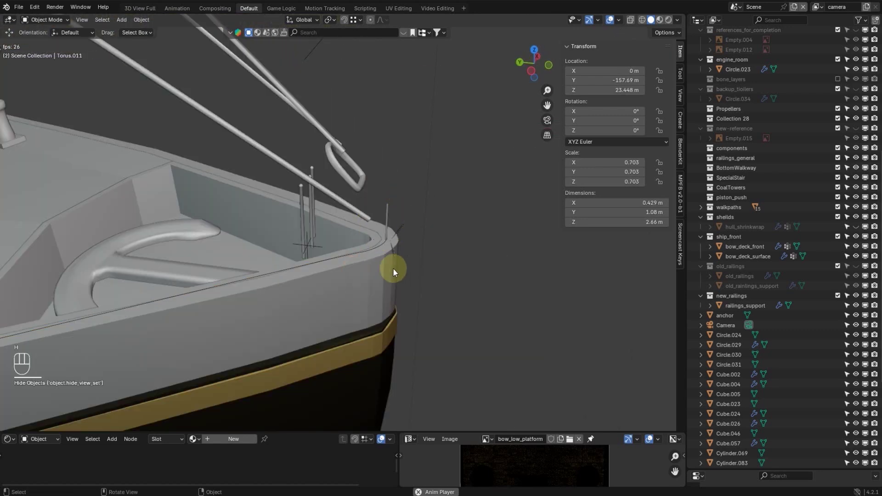
middle_click_drag(387, 239, 304, 256)
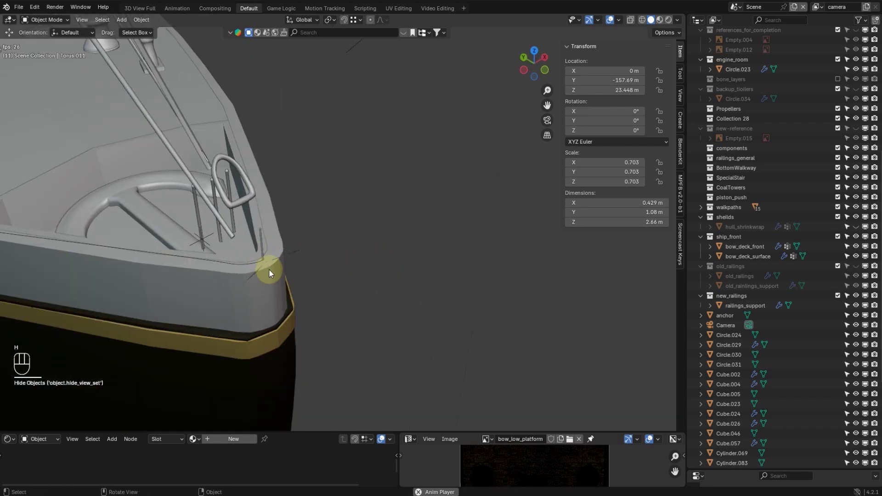
- Examine how the railing support post's base meets the start of the guide curve at the bow tip
left_click(261, 241)
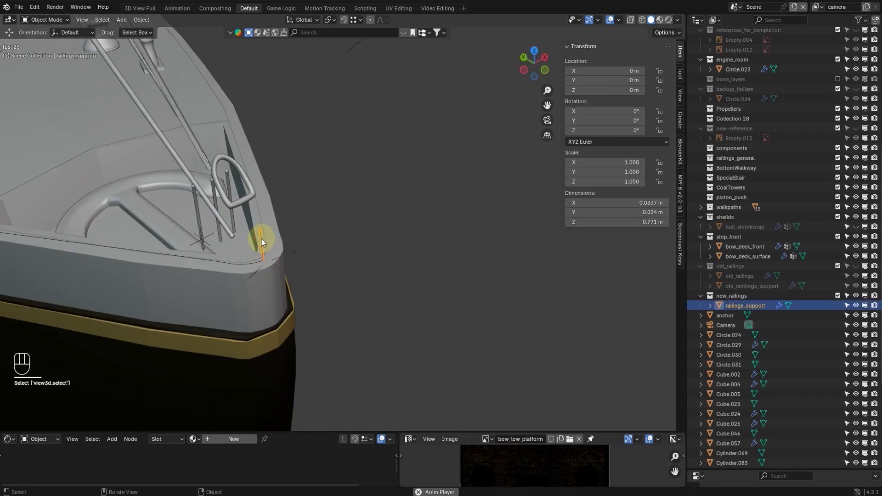
key("KP_Decimal")
middle_click_drag(257, 239, 205, 277)
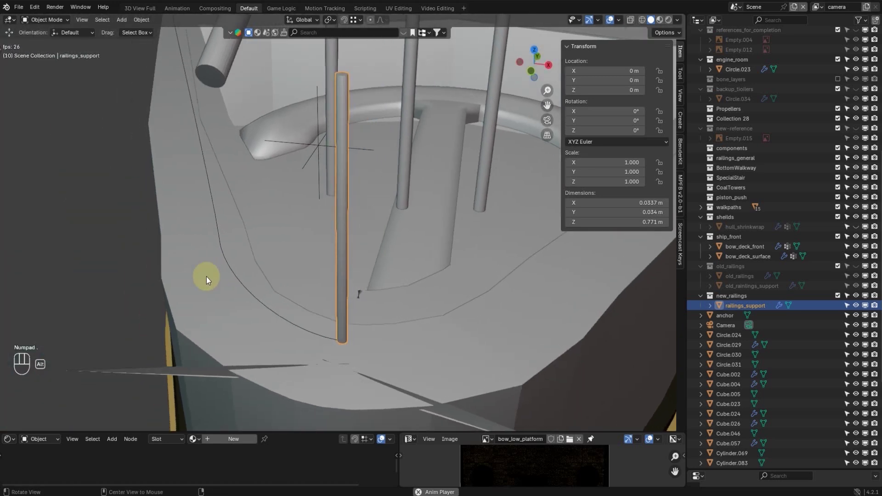
middle_click_drag(341, 337, 168, 345)
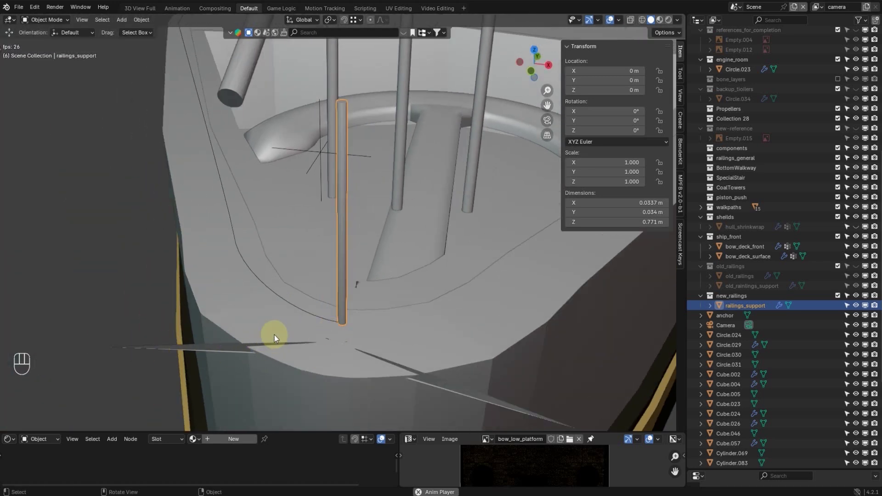
left_click(290, 307)
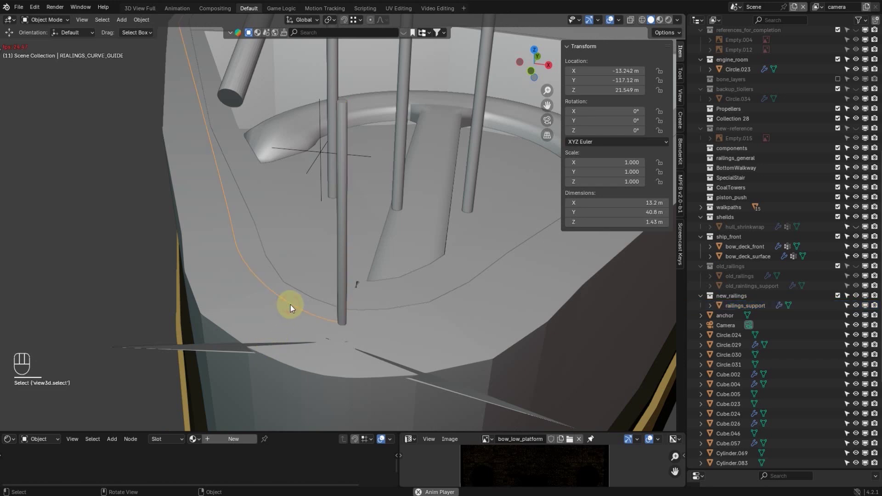
key("g")
right_click(289, 283)
- Open the bow_deck_front mesh for editing and temporarily hide the faces at the bow tip to inspect the spiky geometry there
left_click(379, 340)
key("Tab")
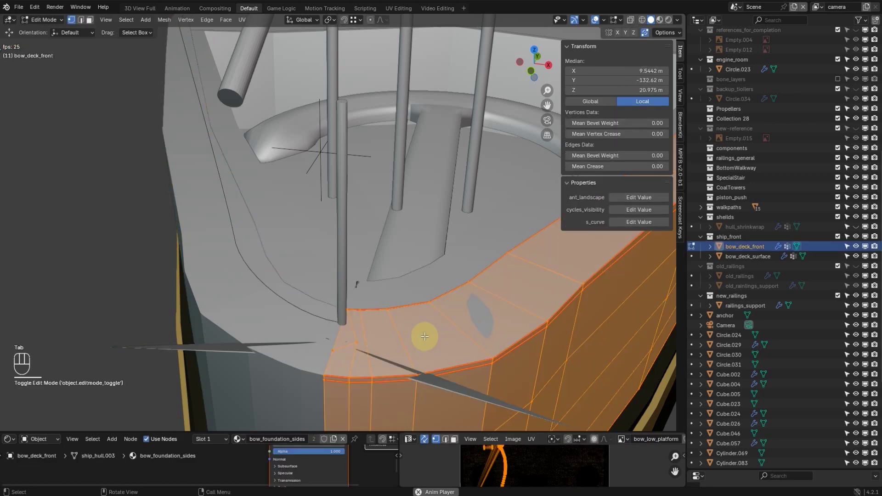
scroll(438, 361, "down", 1)
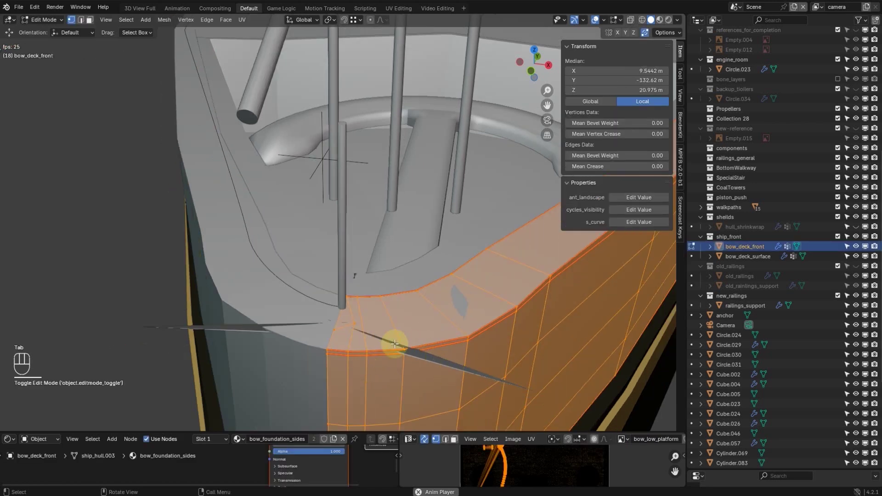
left_click(351, 324)
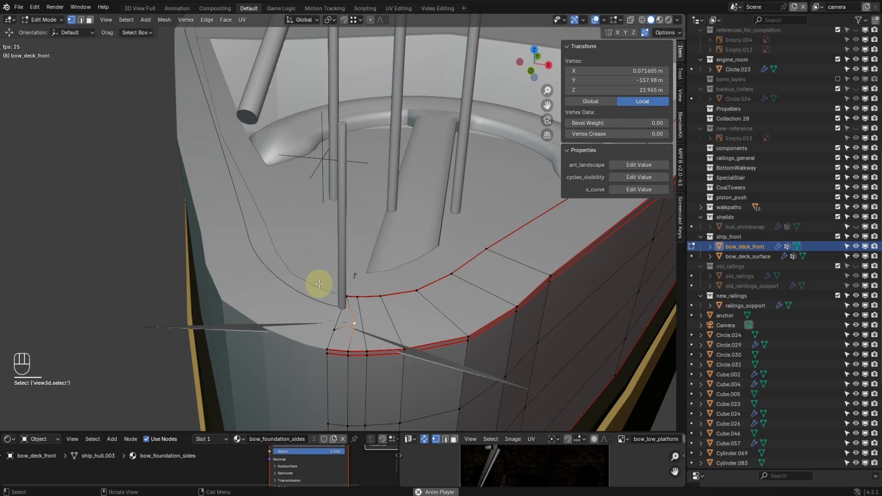
key("c")
left_click_drag(331, 290, 359, 350)
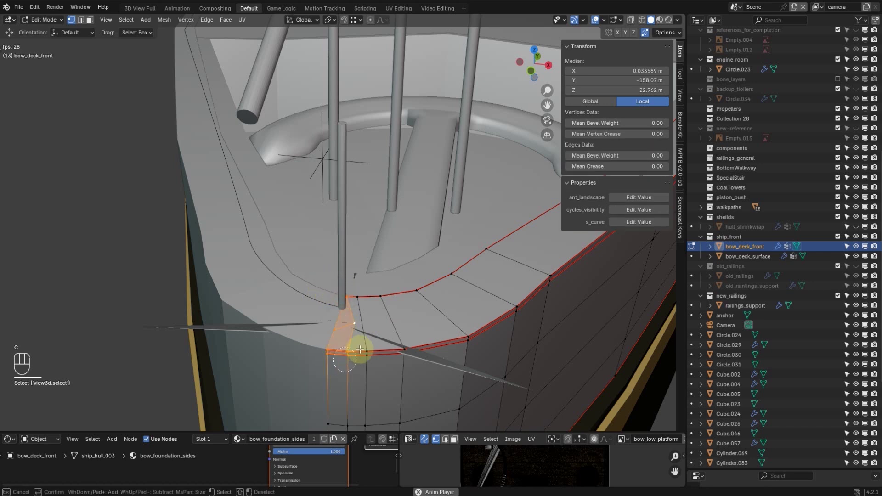
key("h")
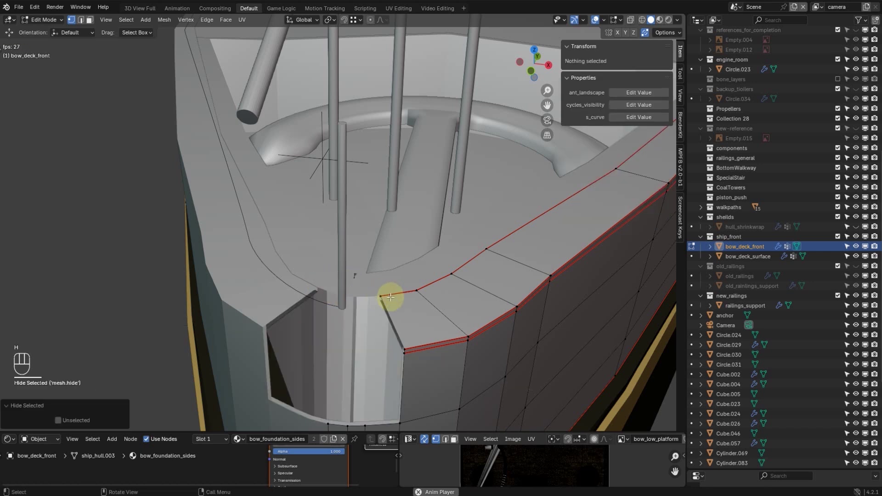
mouse_move(427, 332)
middle_mouse_down("alt")
mouse_move(458, 325)
mouse_move(465, 303)
mouse_move(378, 321)
mouse_move(419, 323)
middle_mouse_up("alt")
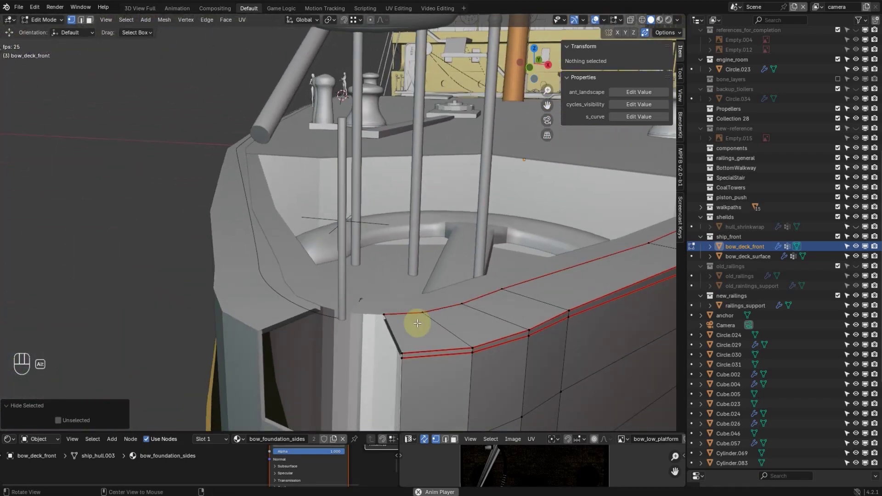
key("alt+h")
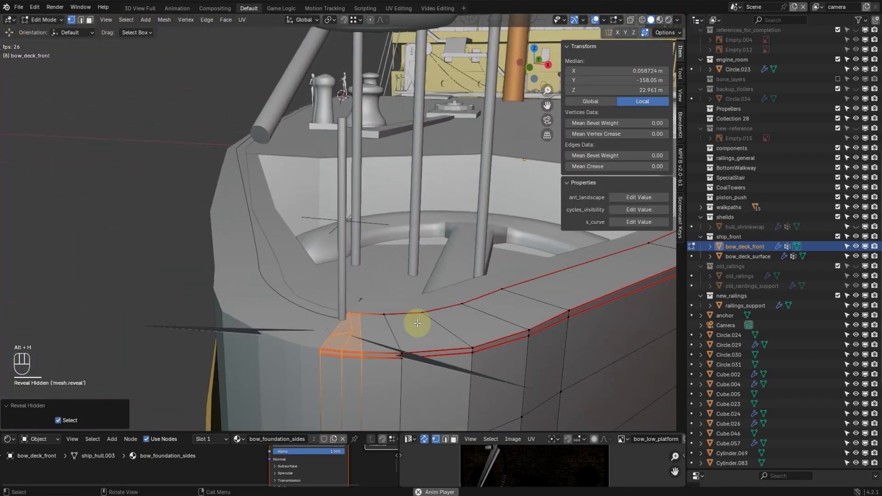
- Delete the stray vertex in the middle of bow_deck_front's top rim beside the post's base
left_click(352, 331)
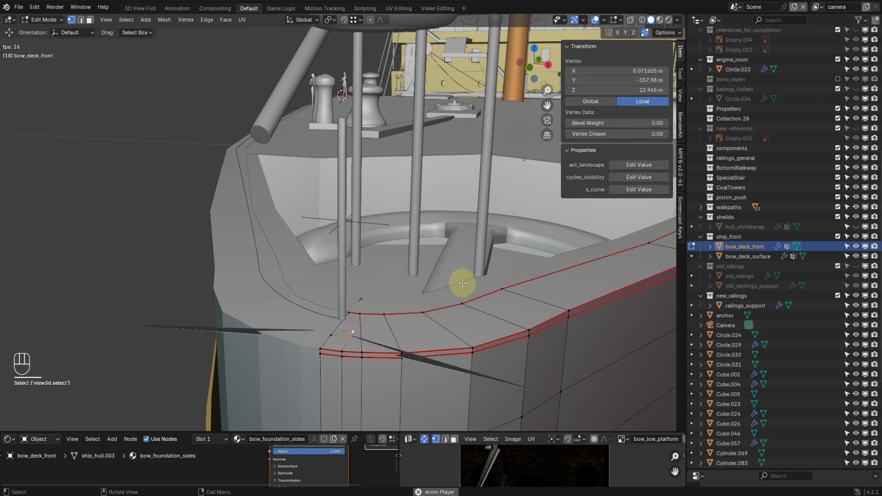
key("h")
left_click_drag(405, 352, 447, 367, "alt")
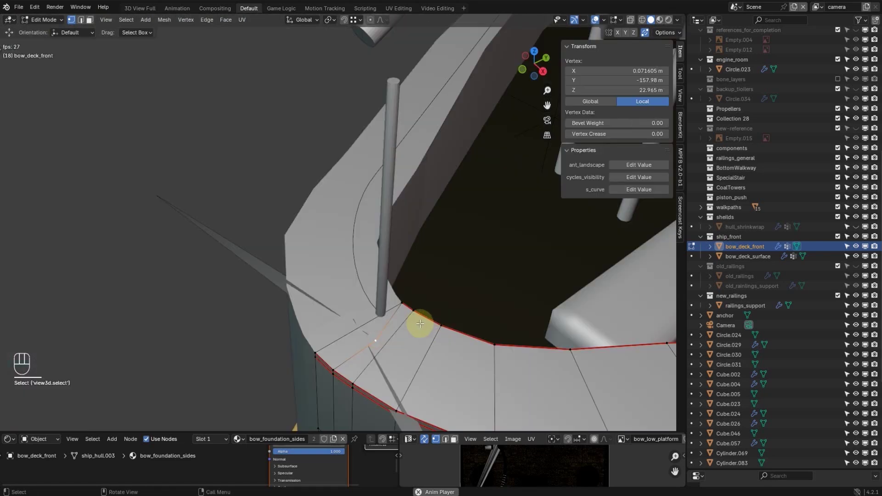
key("x")
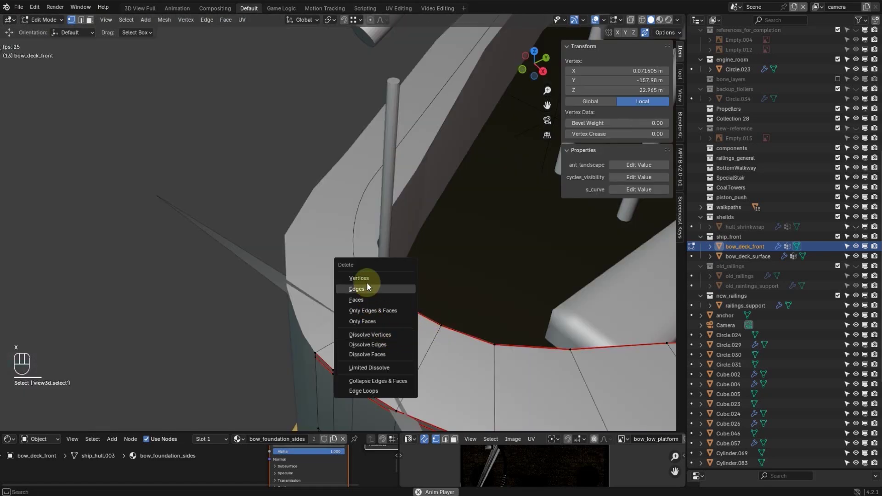
left_click(363, 278)
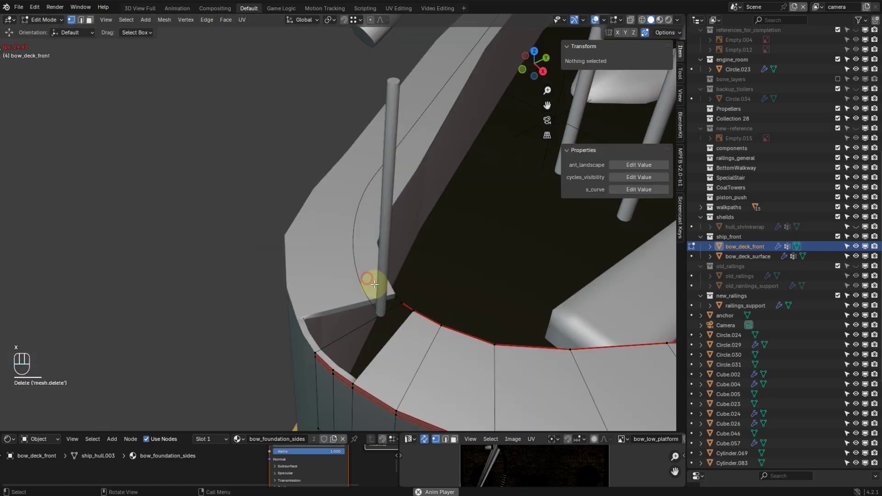
- Subdivide the short inner rim edge at the bow tip with one cut and fill the half of the gap nearest the centerline
left_click_drag(441, 368, 480, 351, "alt")
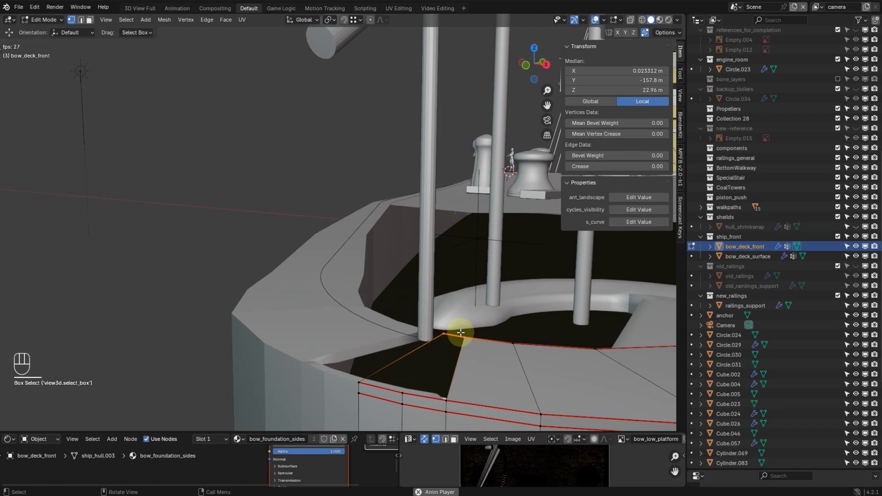
right_click(458, 335)
left_click(409, 267)
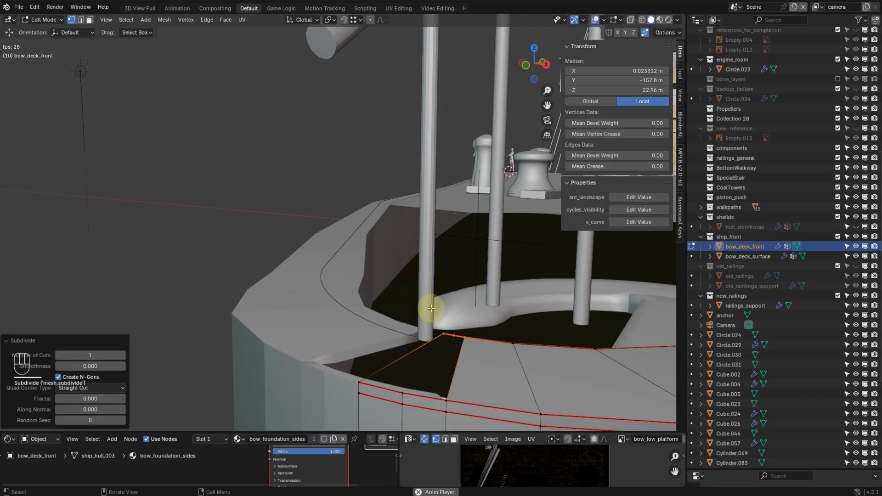
left_click(452, 335)
left_click(444, 335, "shift")
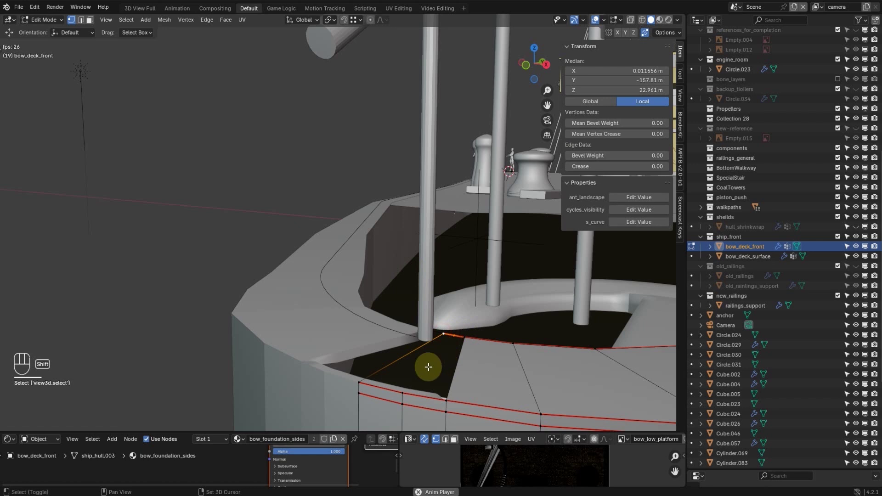
left_click(403, 392, "shift")
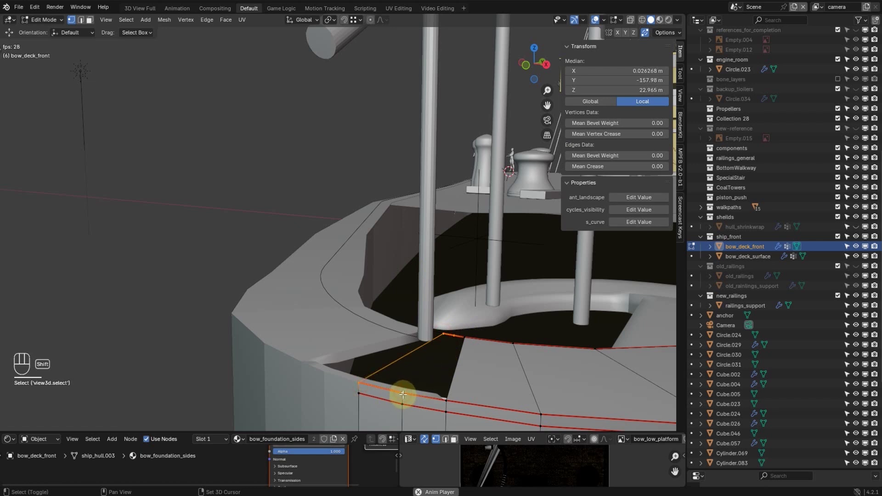
key("f")
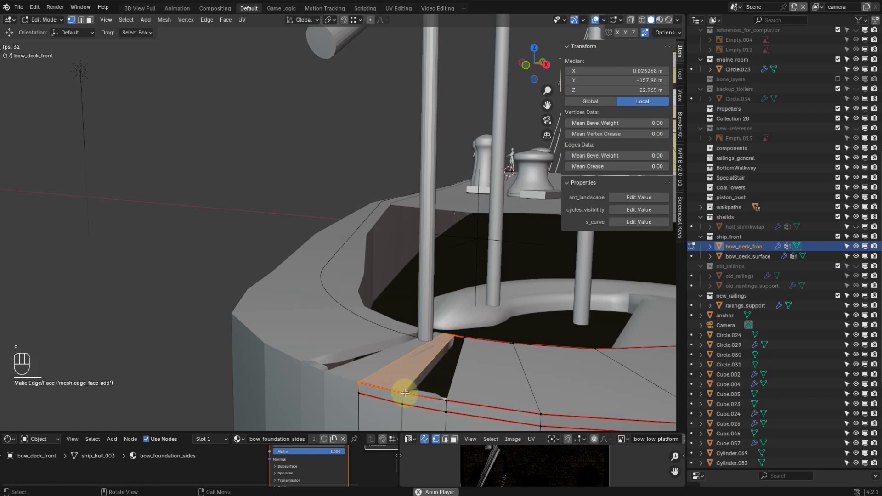
- Fill the remaining gap in the bow tip's rim with a face and return to object mode
left_click(465, 338)
key("c")
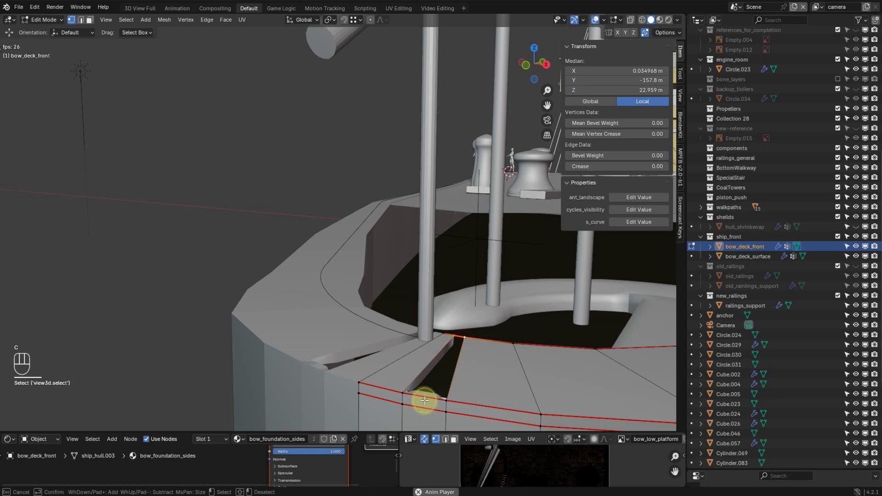
left_click_drag(411, 387, 483, 378)
key("f")
left_click_drag(384, 379, 363, 346, "alt")
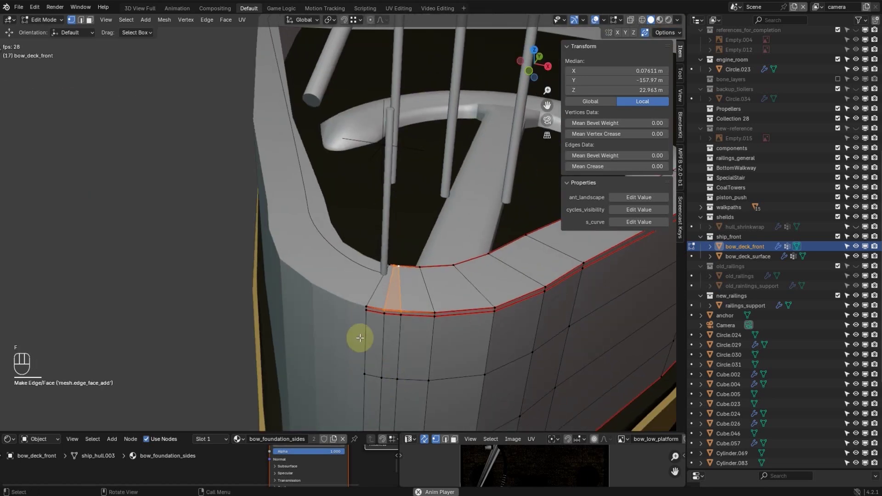
key("Tab")
left_click_drag(384, 298, 409, 302, "alt")
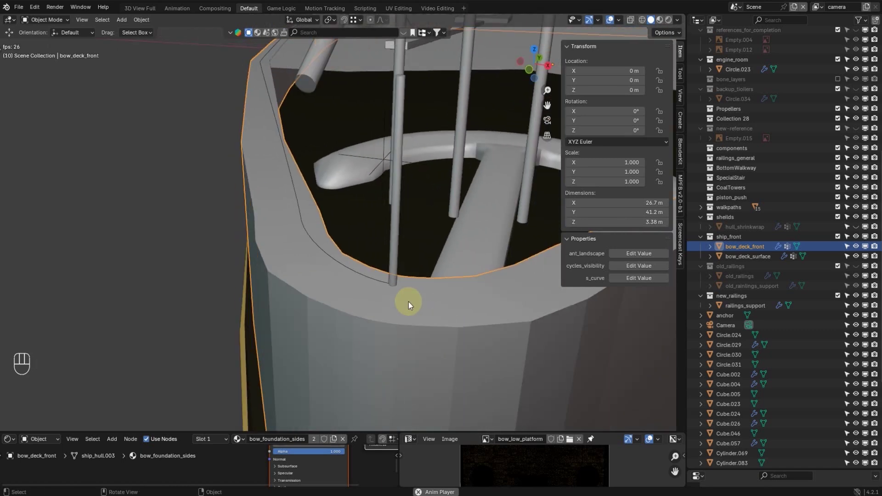
left_click_drag(395, 267, 378, 332, "alt")
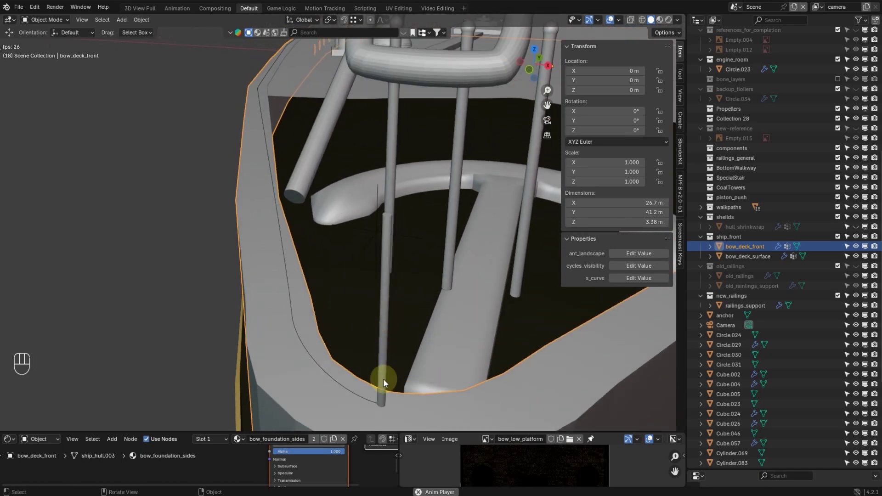
- Select the railing support post, enlarge its modifier settings area, and set the Array's relative offset X factor to 1
left_click(349, 392)
left_click_drag(317, 367, 372, 390, "alt")
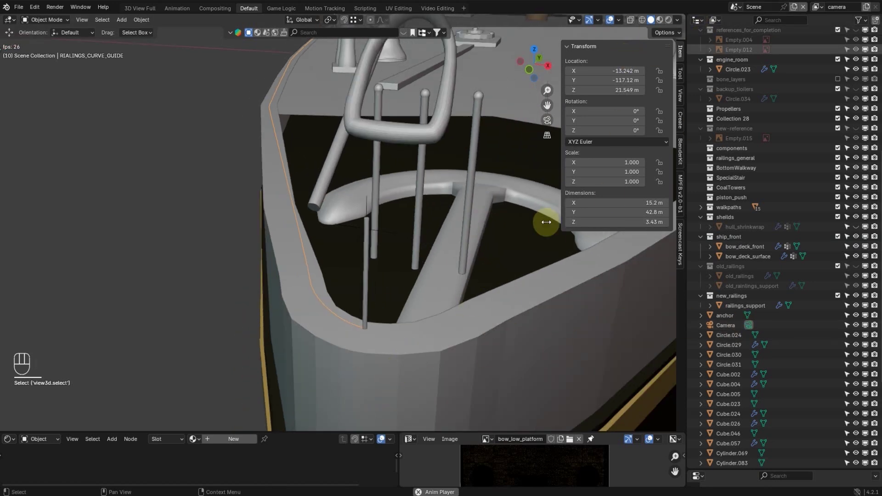
left_click(366, 282)
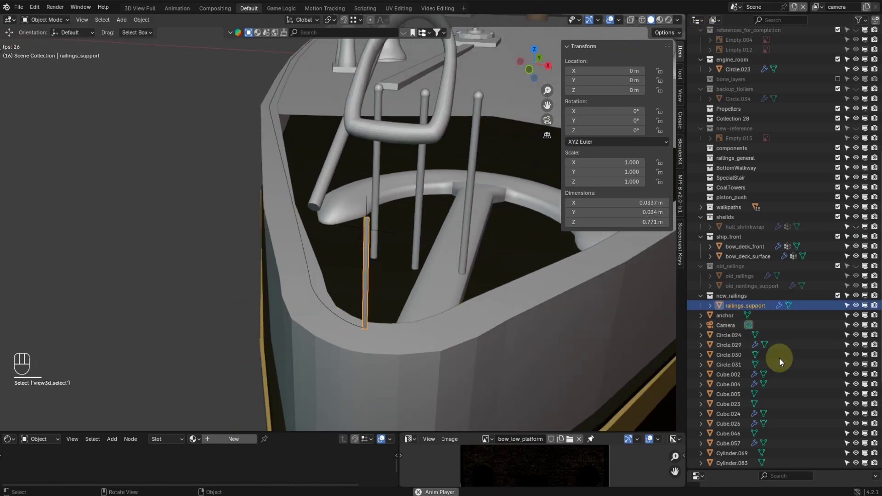
left_click_drag(782, 471, 783, 188)
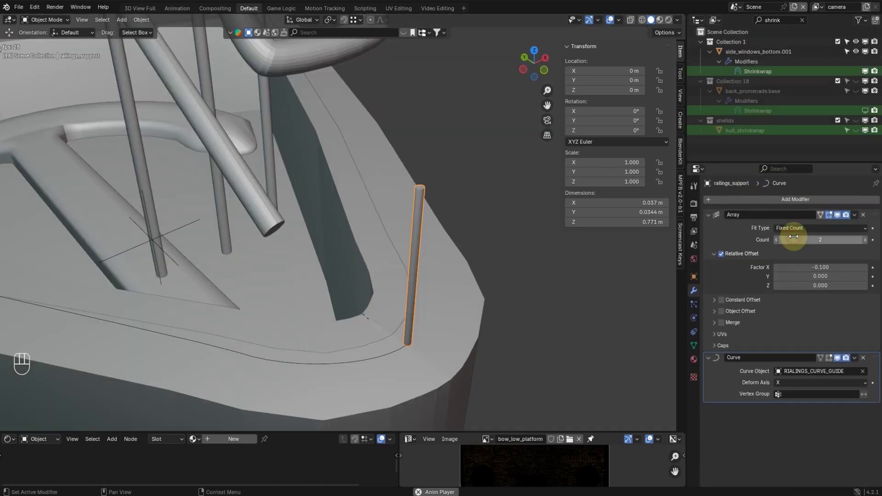
left_click_drag(533, 300, 557, 285, "alt")
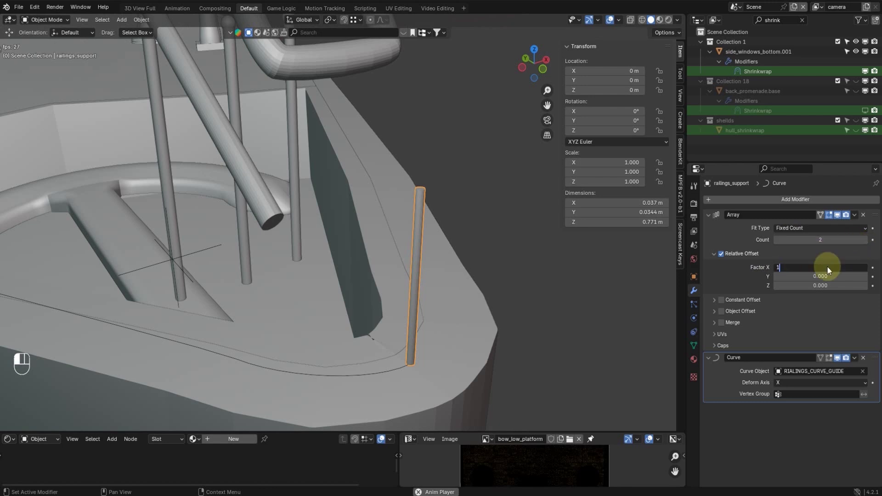
key("Return")
- Raise the post's Array count to 4 and widen the relative offset X factor to 11.2
left_click_drag(453, 247, 387, 233, "alt")
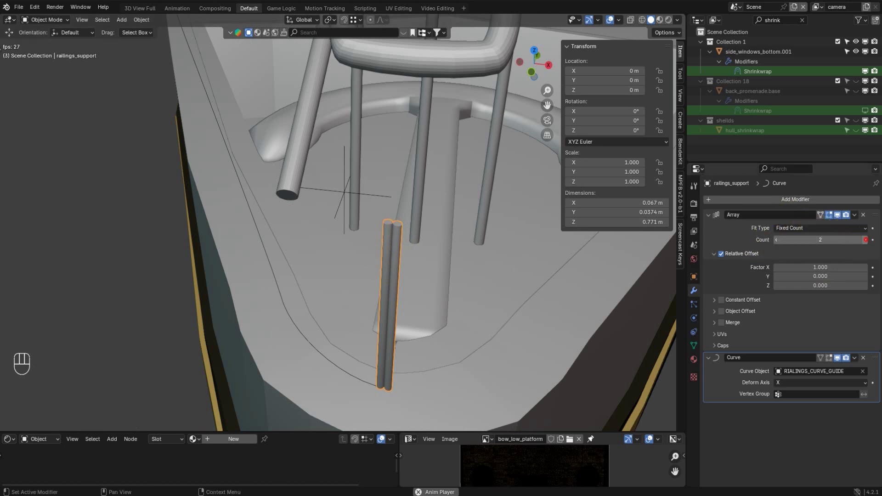
left_click(866, 240)
left_click(866, 240)
left_click_drag(817, 267, 870, 267)
- Examine how the arrayed posts are spaced and follow the guide curve around the bow
scroll(362, 250, "down", 13)
middle_click_drag(354, 258, 482, 325, "shift")
scroll(482, 325, "up", 4)
middle_click_drag(544, 346, 330, 78, "shift")
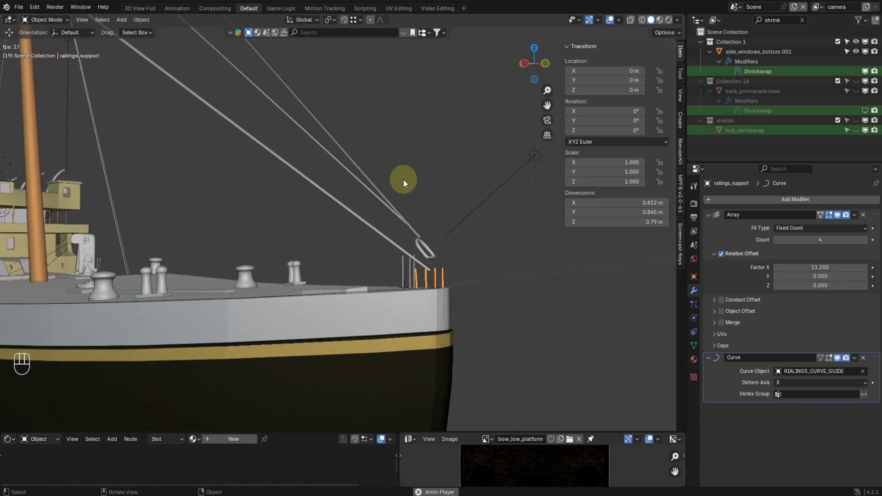
scroll(404, 181, "up", 4)
middle_click_drag(531, 307, 9, 329)
scroll(359, 289, "up", 3)
scroll(457, 295, "up", 2)
middle_click_drag(456, 296, 292, 252, "shift")
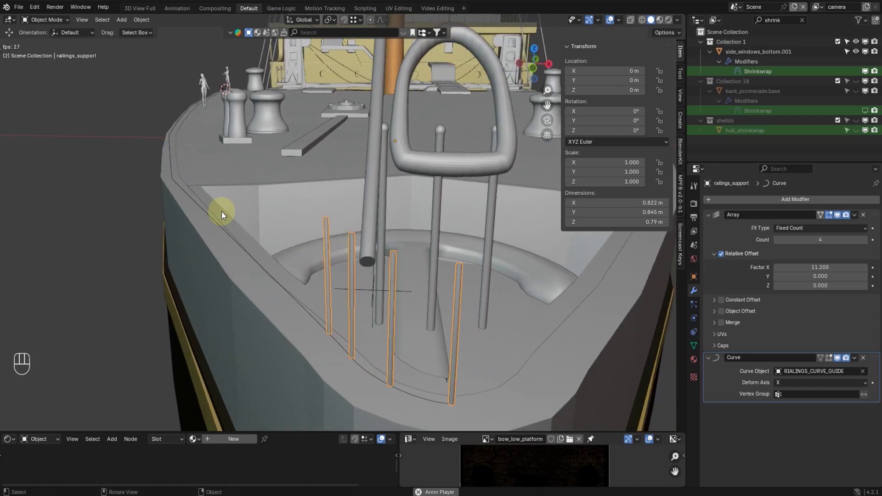
middle_click_drag(363, 313, 395, 283)
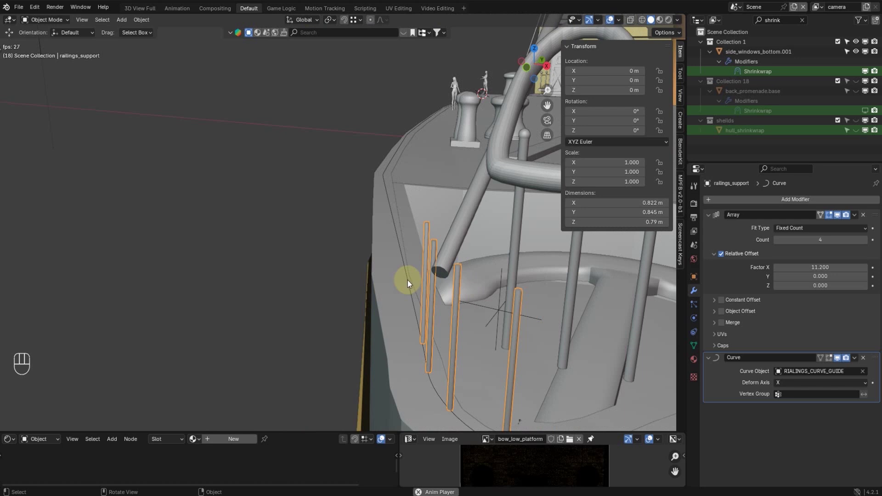
- Subdivide the railing guide curve between its two control points along the bow's side rim
left_click(407, 281)
key("Tab")
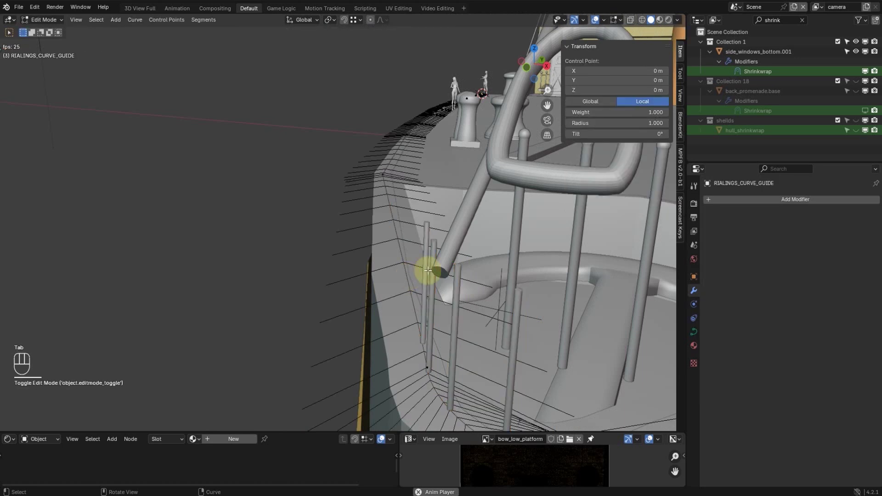
left_click_drag(370, 167, 397, 208)
left_click_drag(404, 329, 455, 394, "shift")
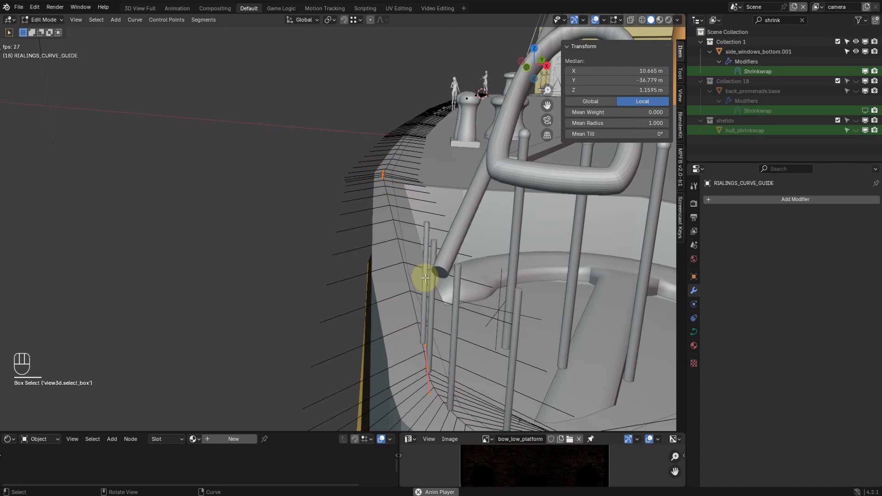
right_click(371, 193)
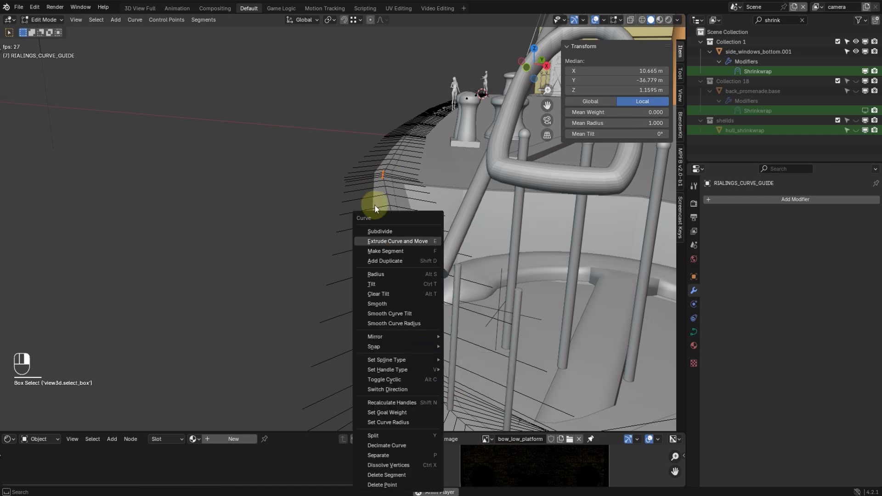
left_click(374, 232)
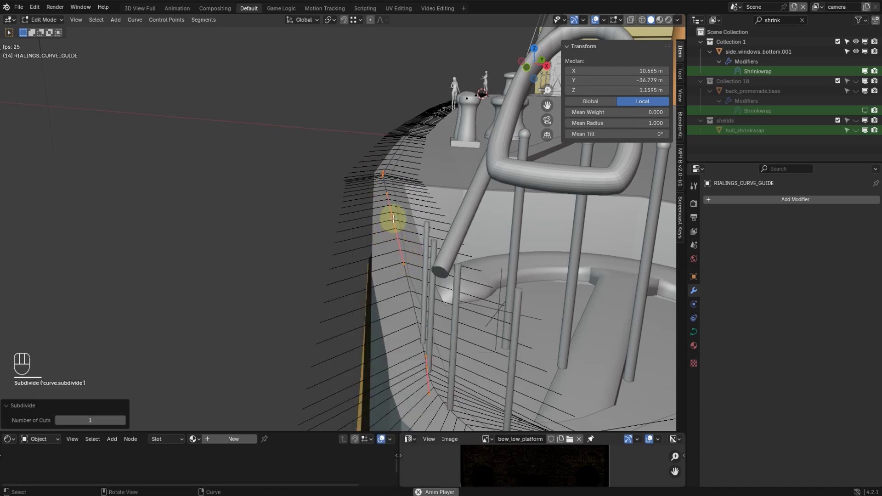
- Select the new middle control point with both handles and scale them to 0.625
left_click(394, 220)
key("c")
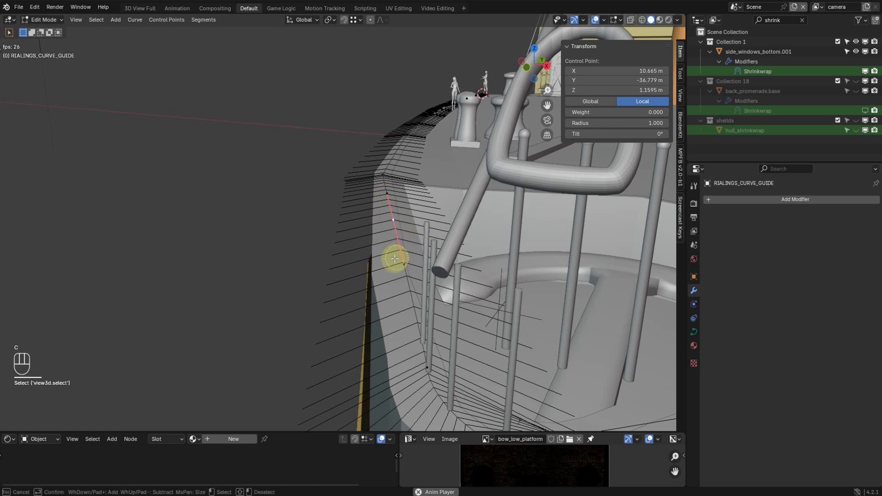
right_click(387, 198)
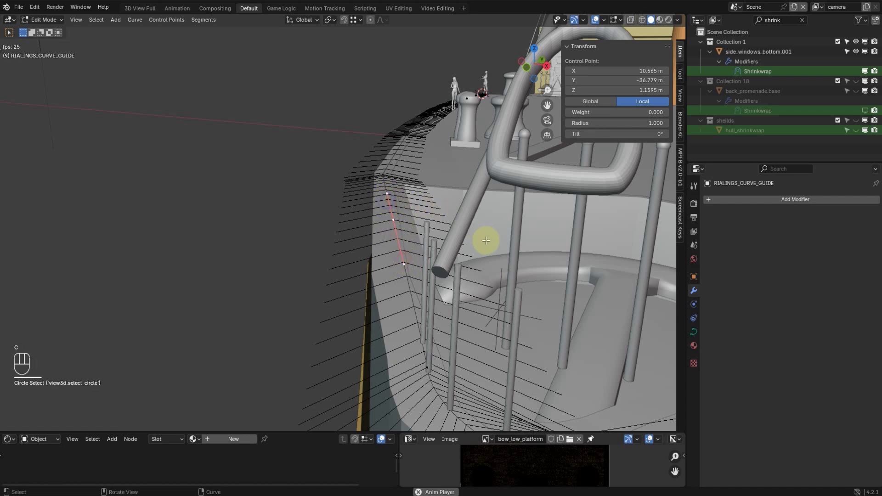
key("s")
left_click(454, 239)
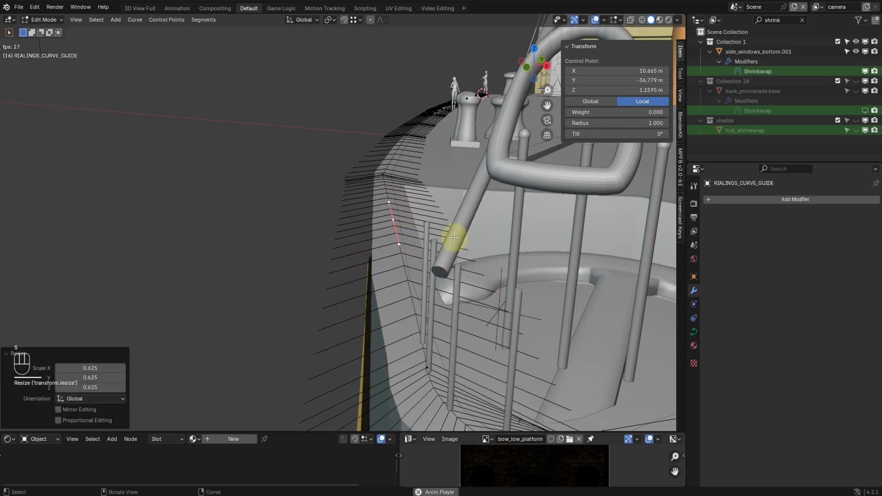
- Move the new control point horizontally about 0.21 m in X and -0.61 m in Y toward the bow rim
key("g")
key("shift+z")
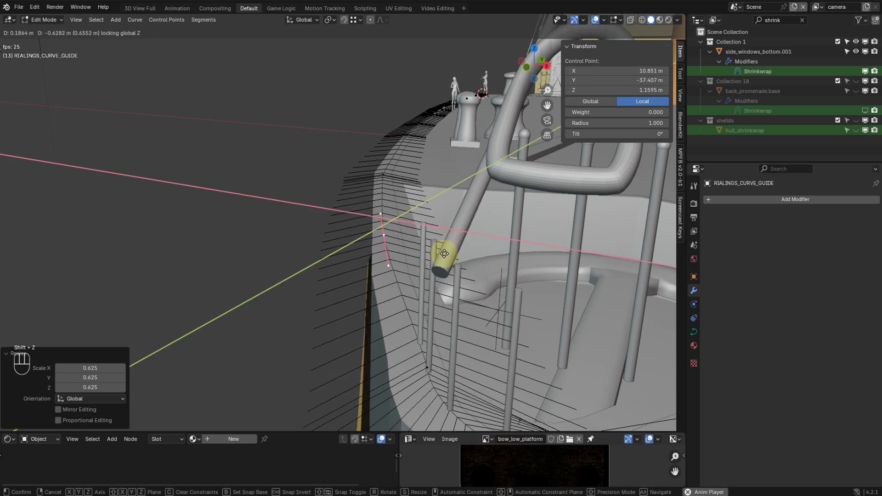
left_click(447, 254)
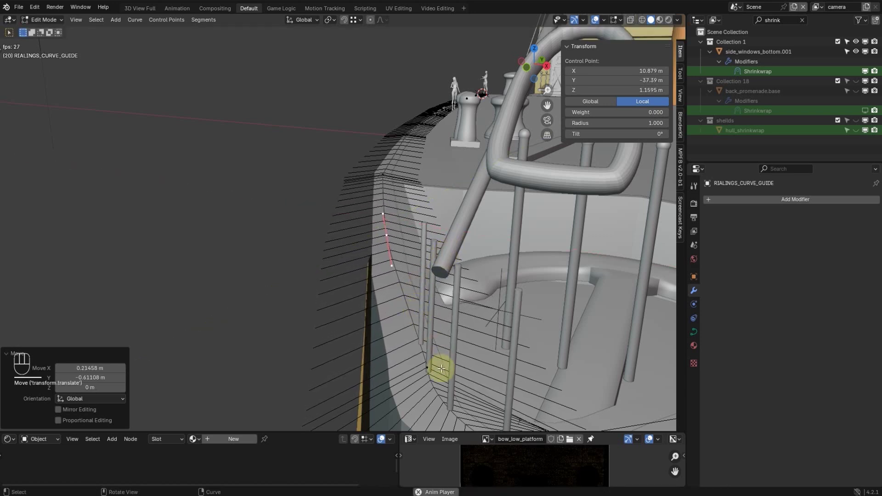
- Rotate the control point near the bow tip 22.3° about Z and shift it horizontally about -0.015 m in X and -0.048 m in Y
left_click_drag(409, 341, 445, 398)
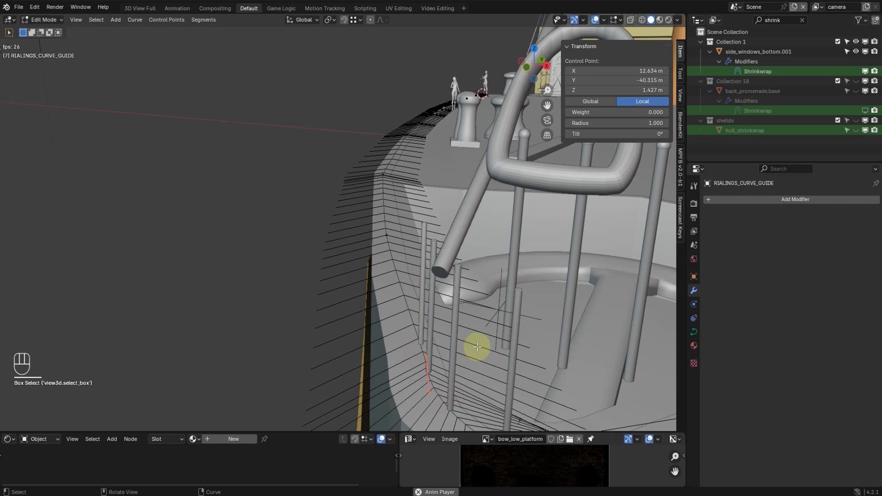
key("r")
key("z")
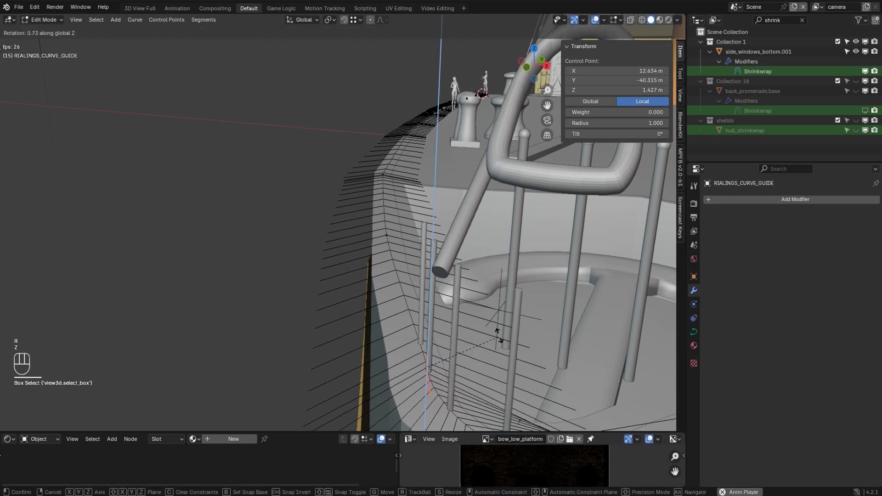
left_click(472, 329)
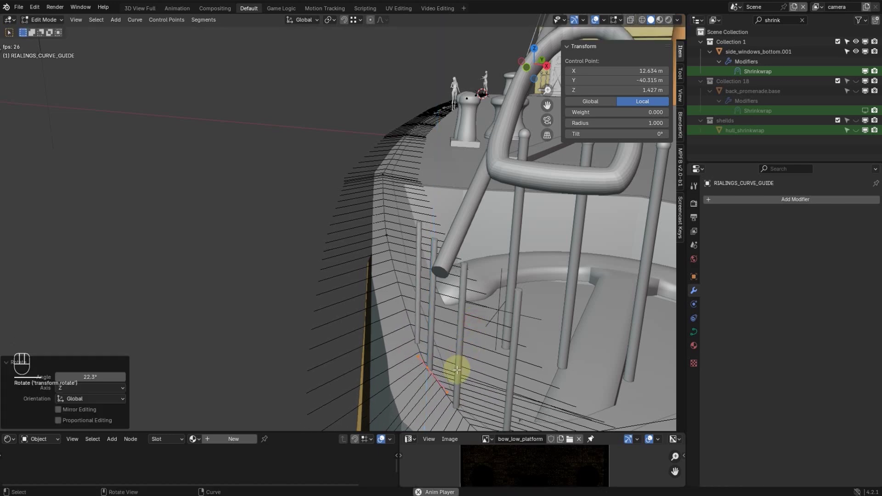
key("g")
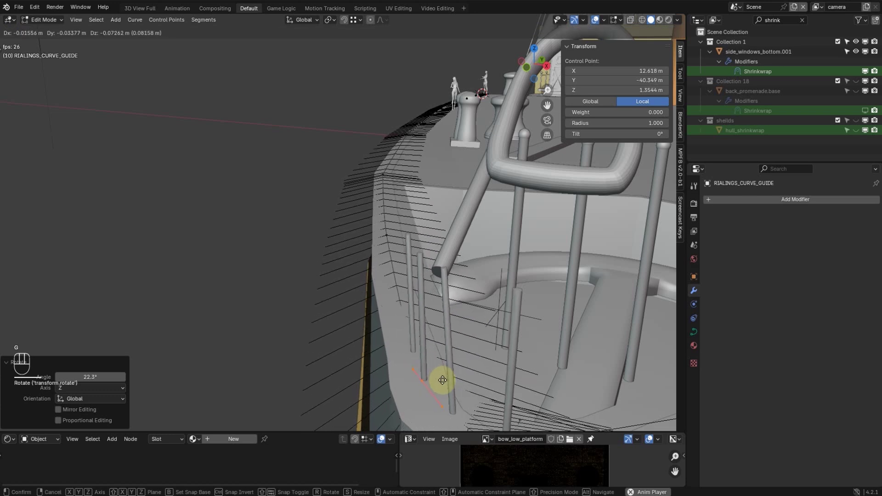
key("g")
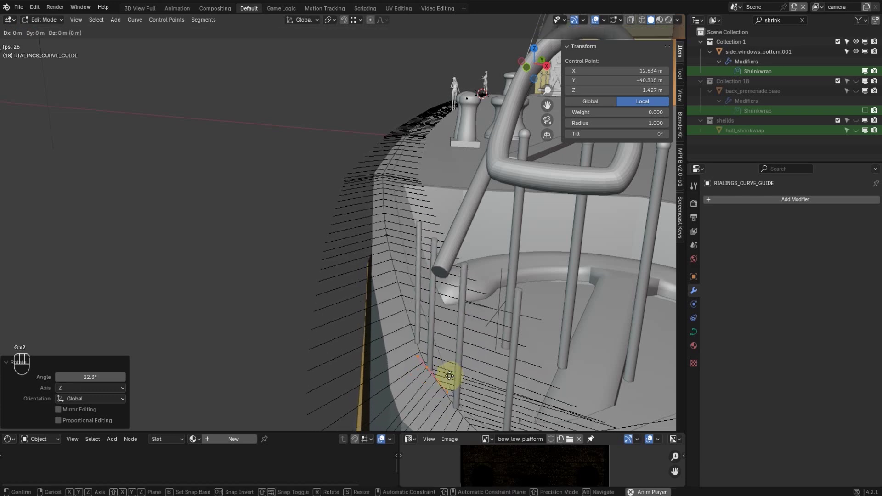
key("shift+z")
left_click(445, 379)
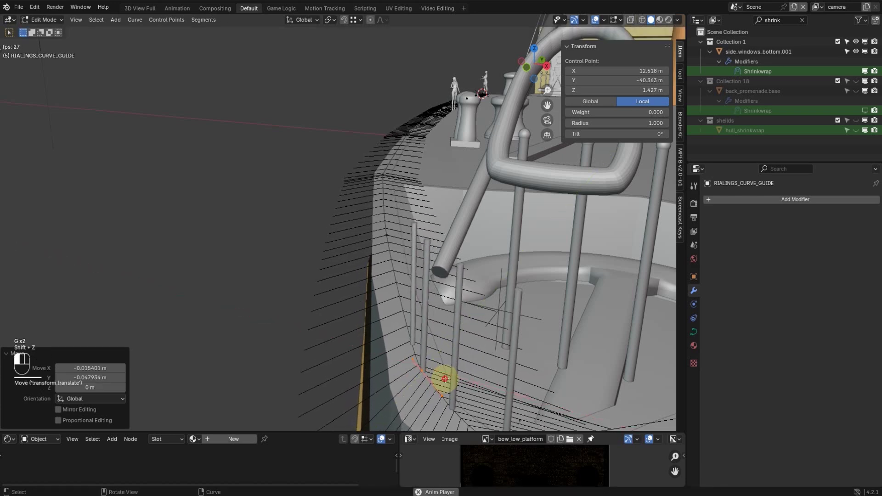
- From the side view, tilt the bow-tip control point -4.91° to follow the rim's slope and adjust its height along Z
middle_click_drag(441, 377, 498, 368)
scroll(433, 366, "down", 5)
middle_click_drag(400, 341, 586, 314, "shift")
middle_click_drag(455, 318, 511, 292)
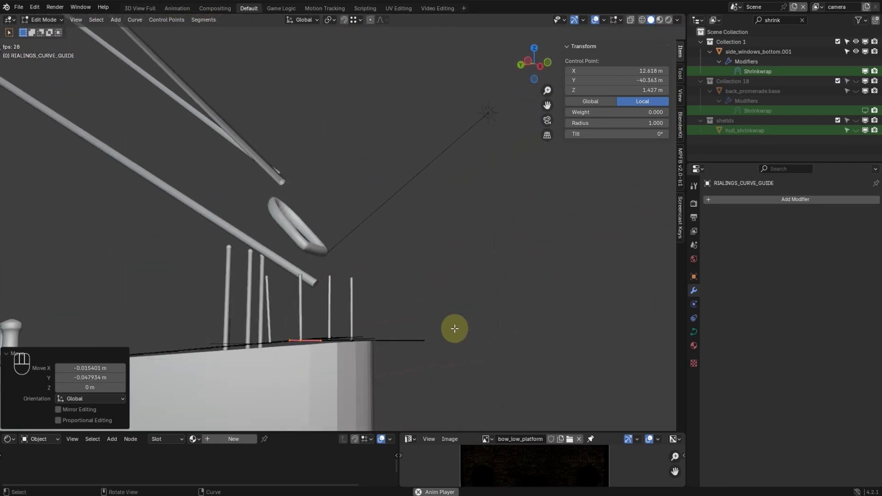
middle_click_drag(399, 353, 515, 274, "shift")
scroll(551, 328, "up", 2)
key("KP_3")
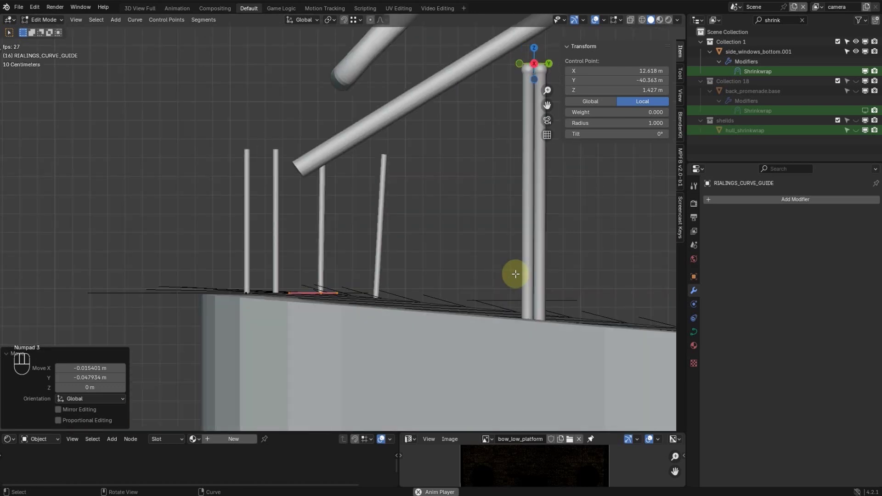
key("ctrl+KP_3")
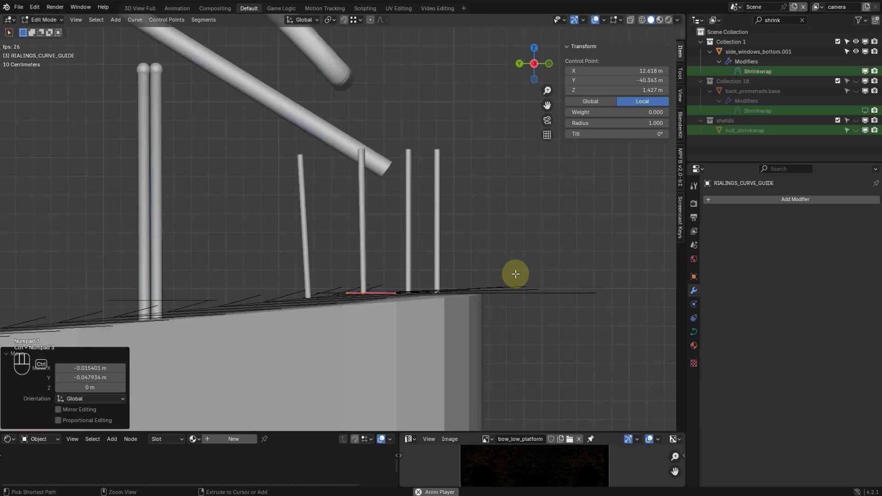
key("r")
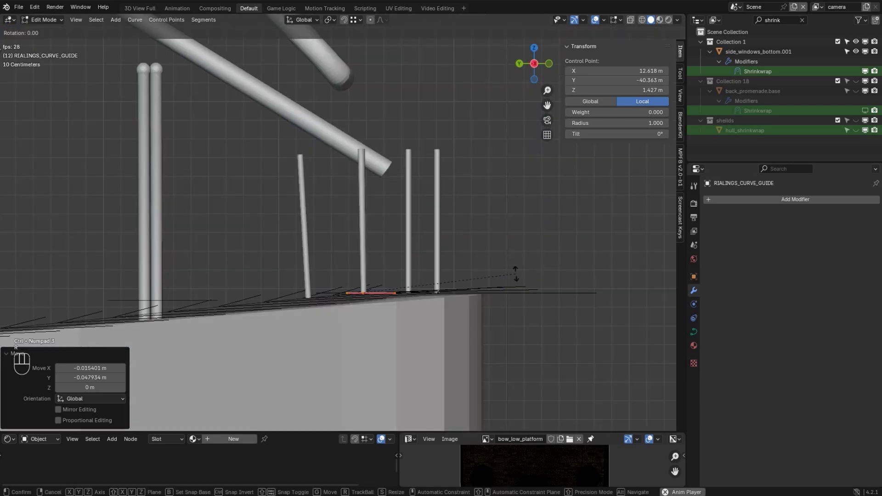
left_click(515, 260)
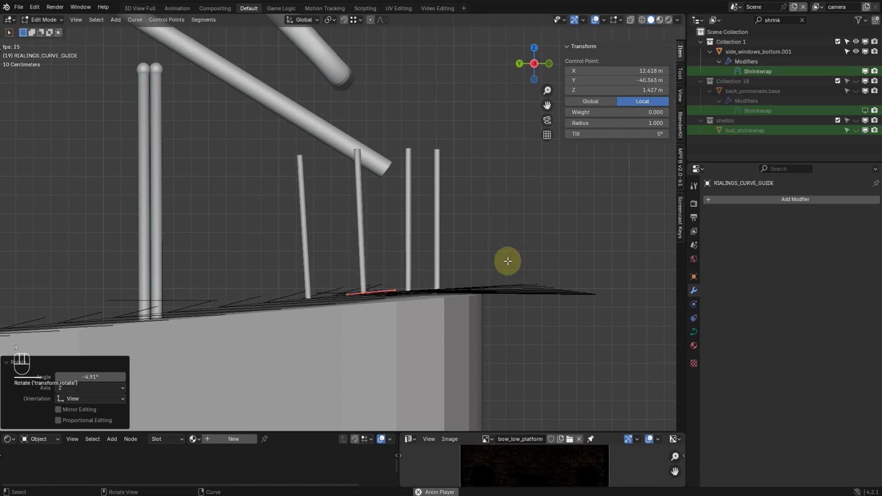
key("g")
key("z")
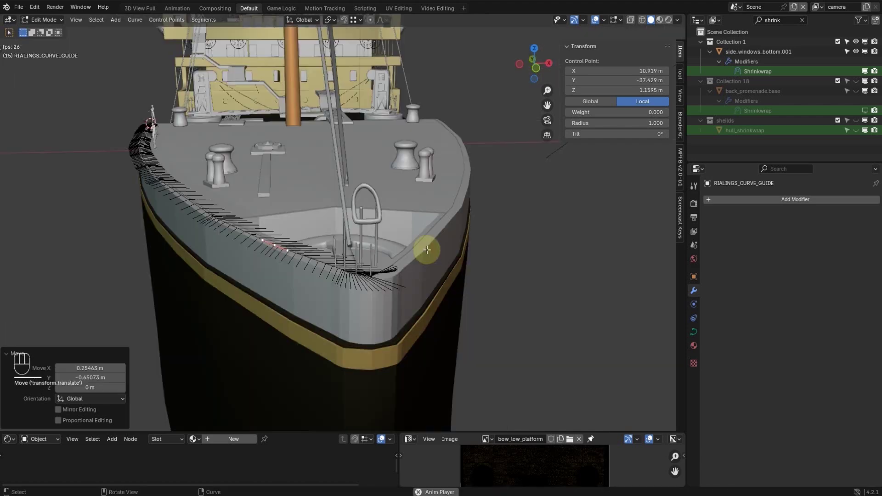
- Return to object mode, select the railing support posts, and raise their Array count to 19
scroll(429, 249, "up", 7)
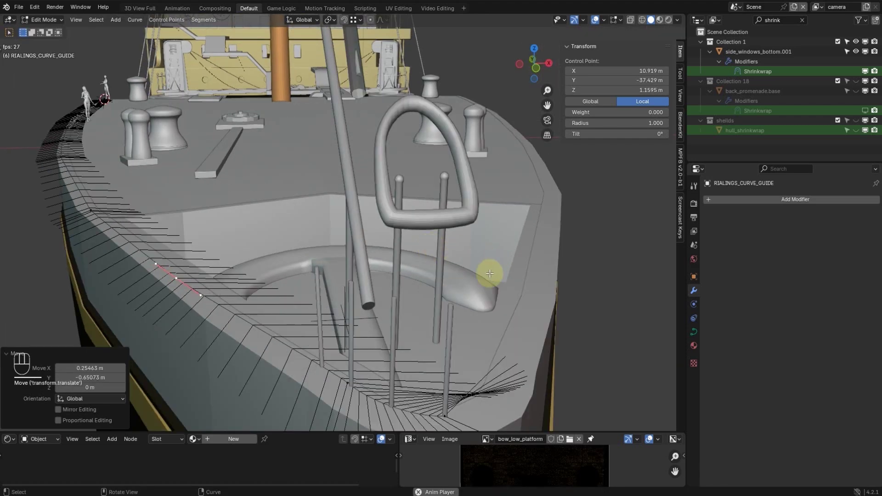
key("Tab")
left_click(393, 310)
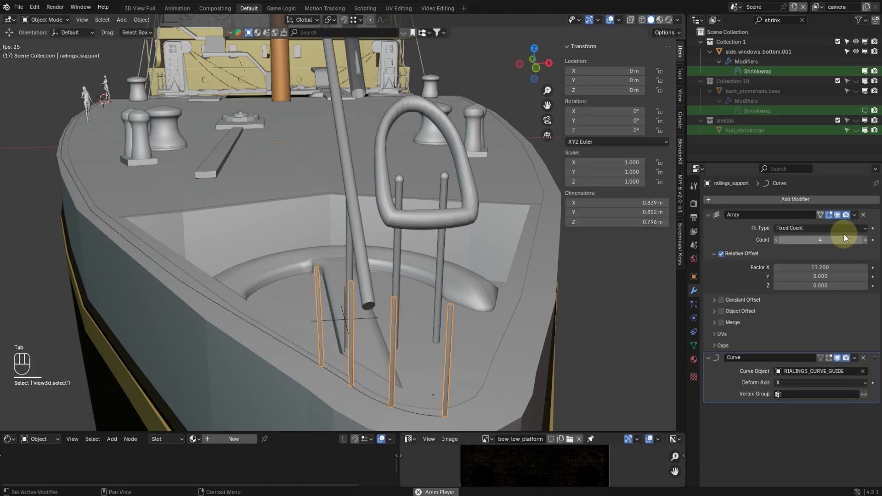
left_click(865, 240)
left_click(864, 240)
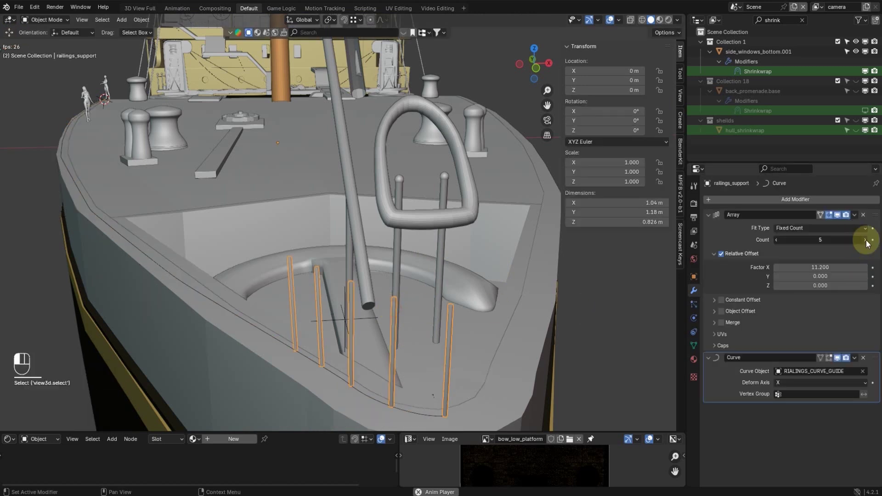
left_click(864, 240)
left_click(864, 239)
left_click(864, 239)
left_click(864, 240)
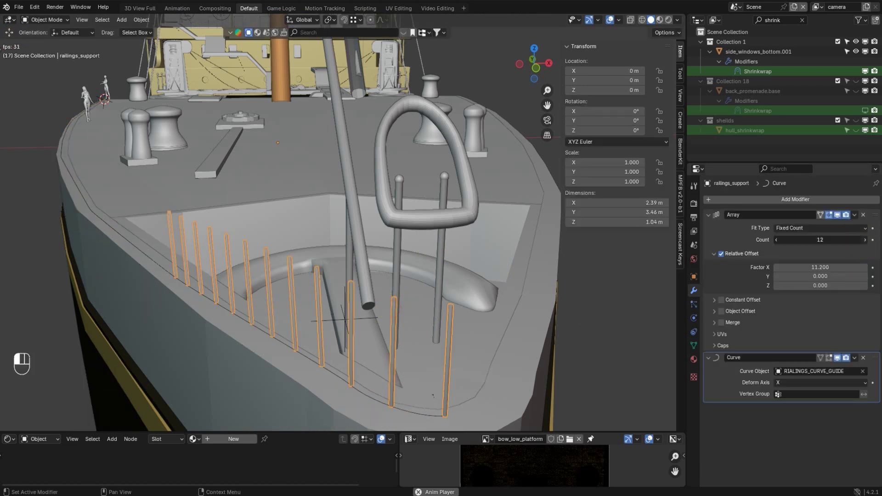
left_click(866, 240)
left_click(866, 239)
left_click(865, 240)
- Widen the post Array's relative offset X factor to 28.3
middle_click_drag(402, 354, 494, 333)
left_click_drag(821, 267, 867, 267)
scroll(428, 292, "down", 9)
middle_click_drag(339, 259, 87, 269, "shift")
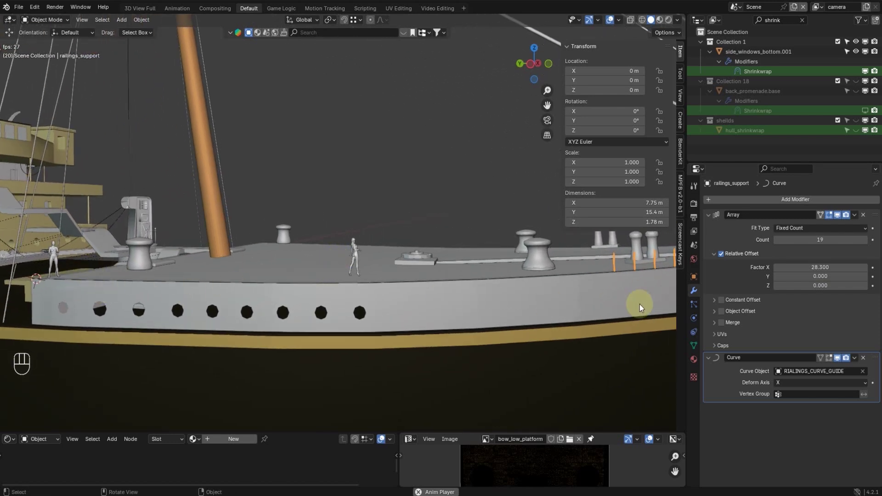
- Set the post Array's count to 30, and extend it to 46 to carry the row further aft
left_click_drag(837, 239, 838, 239)
type("30")
key("Return")
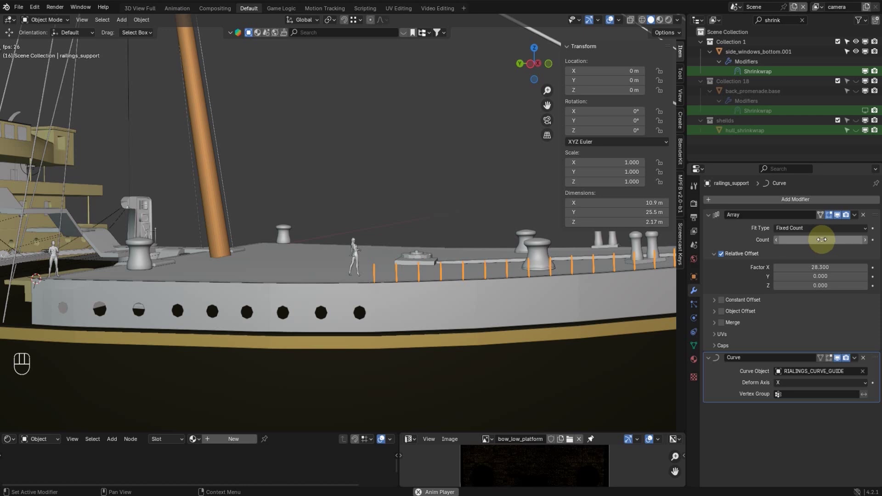
left_click(818, 240)
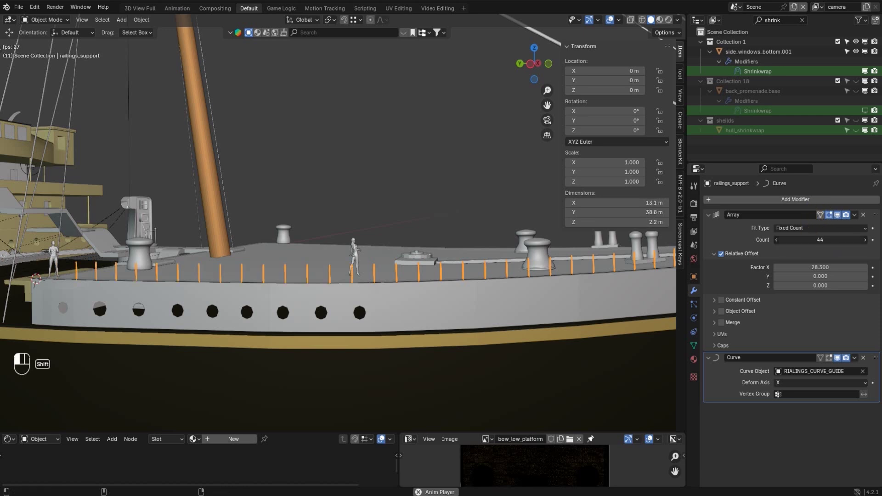
- Examine the post row from the deck, side and front of the bow, keeping the railing posts selected
middle_click_drag(225, 294, 265, 296)
scroll(266, 297, "up", 8)
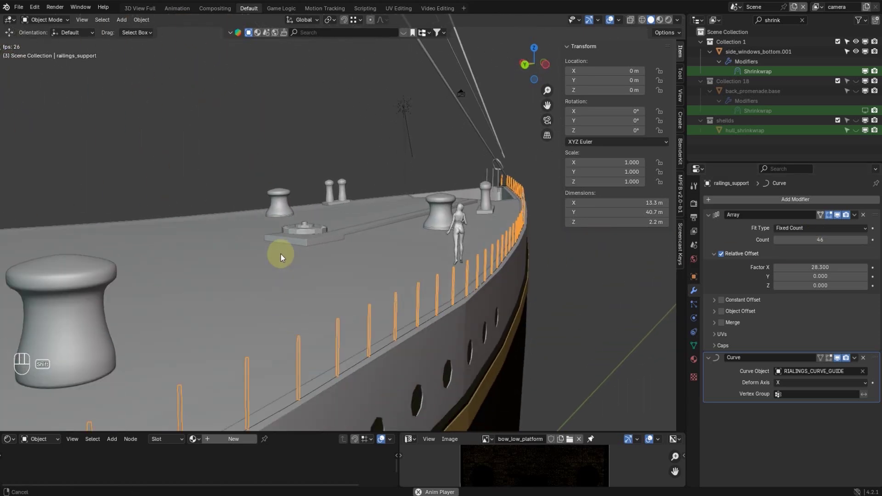
scroll(237, 238, "down", 8)
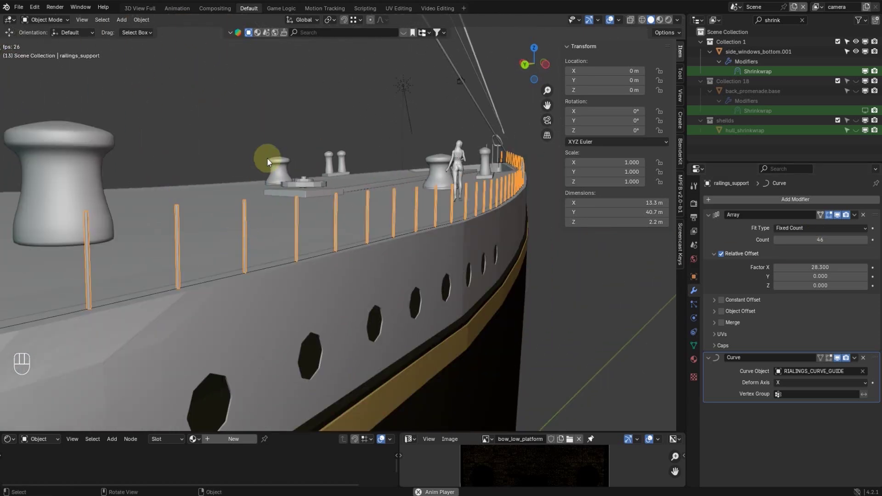
scroll(357, 238, "down", 5)
key("ctrl+KP_3")
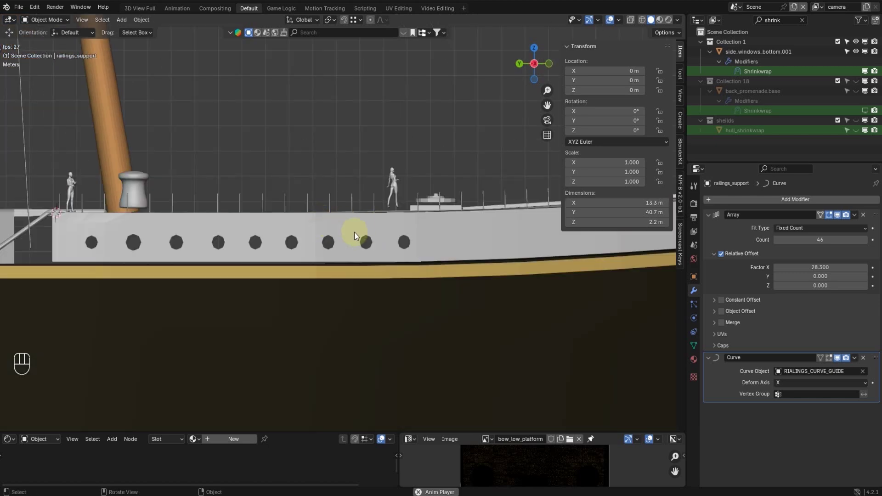
middle_click_drag(510, 189, 319, 207, "shift")
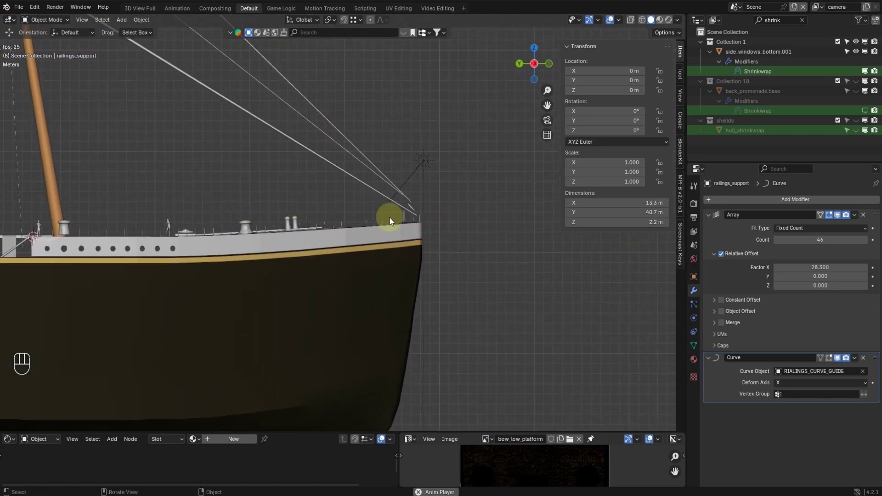
left_click(419, 217)
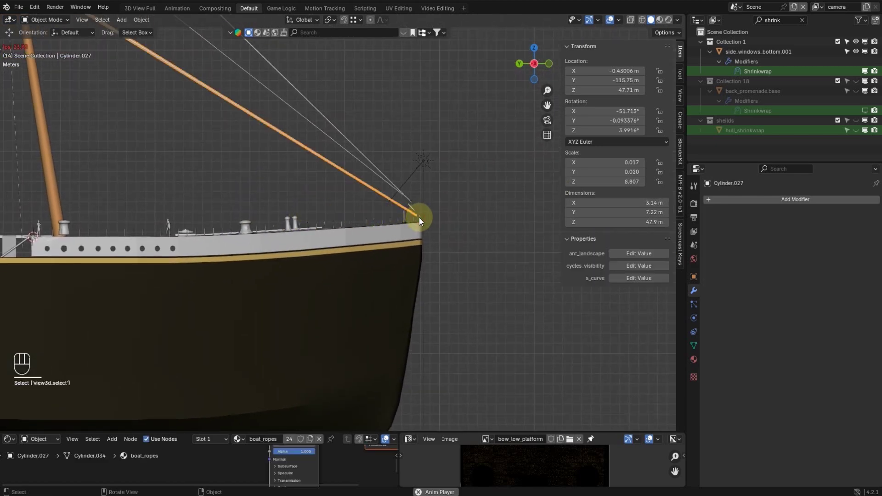
middle_click_drag(465, 233, 418, 251)
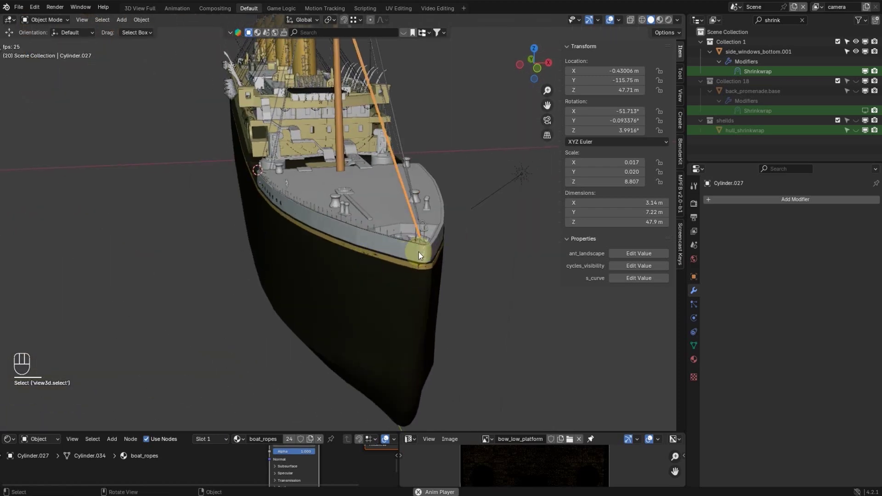
left_click(406, 233)
scroll(481, 241, "up", 3)
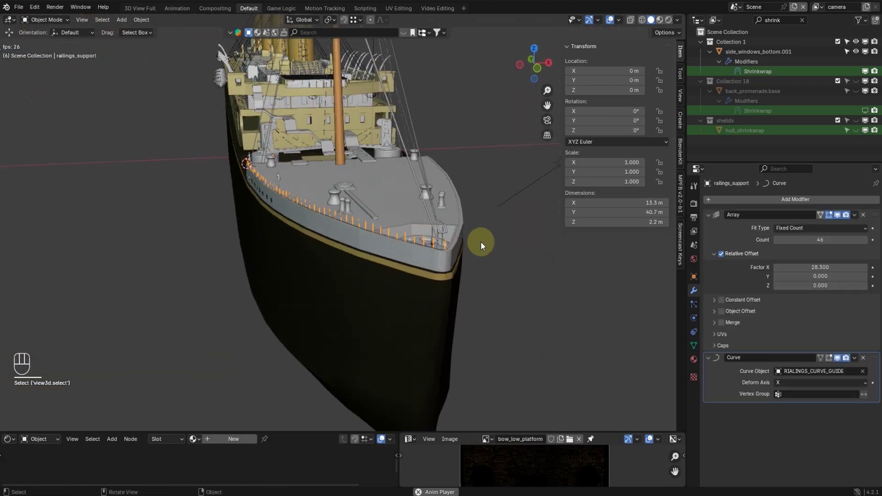
- Enter edit mode on the railing support post and delete the face capping its top end
middle_click_drag(518, 261, 437, 258, "shift")
key("Tab")
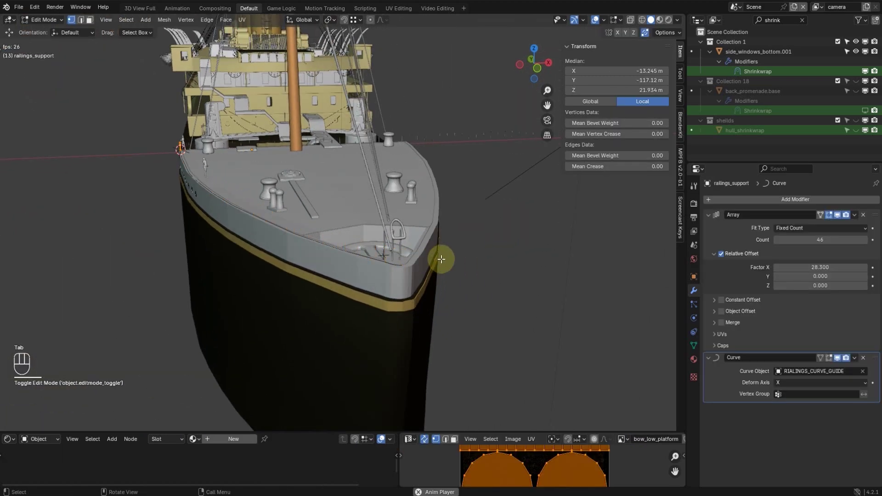
scroll(455, 261, "up", 5)
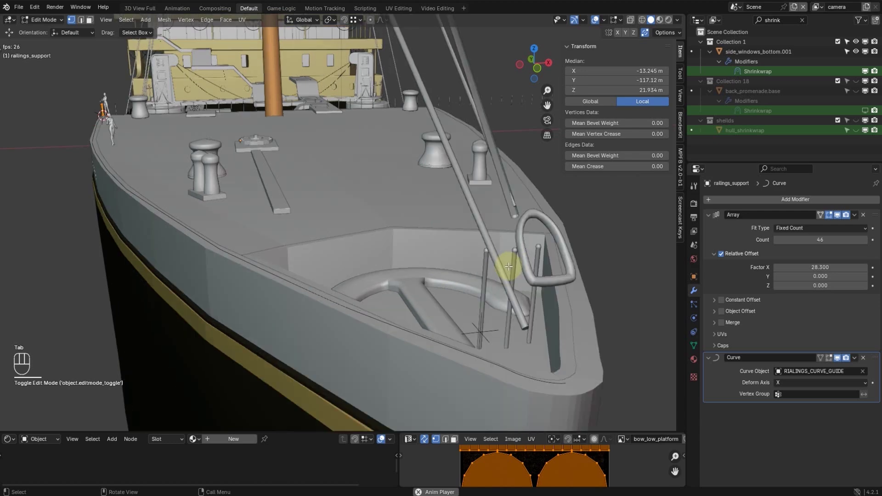
key("KP_Decimal")
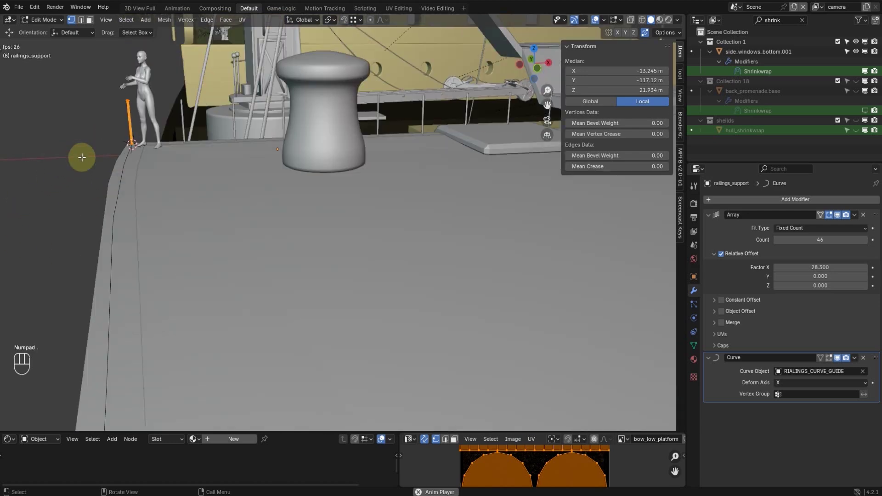
middle_click_drag(217, 190, 321, 305)
scroll(349, 272, "up", 2)
scroll(349, 271, "up", 4)
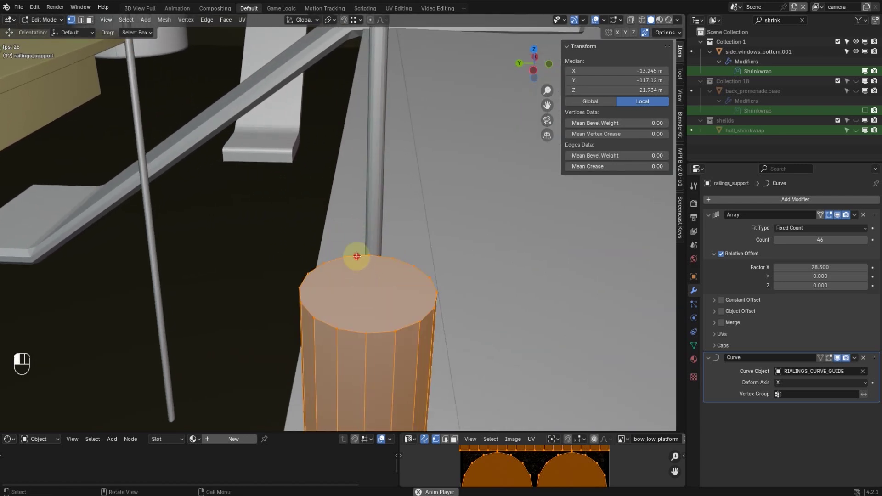
left_click(356, 256, "alt")
key("x")
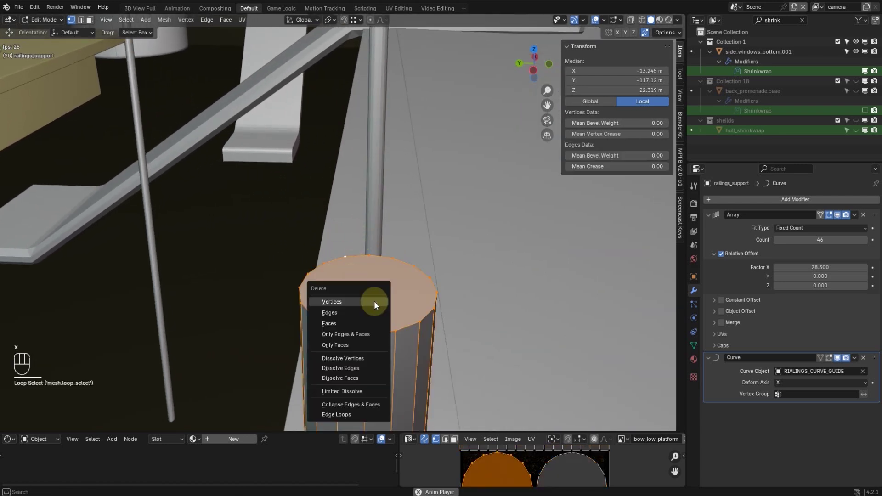
left_click(341, 321)
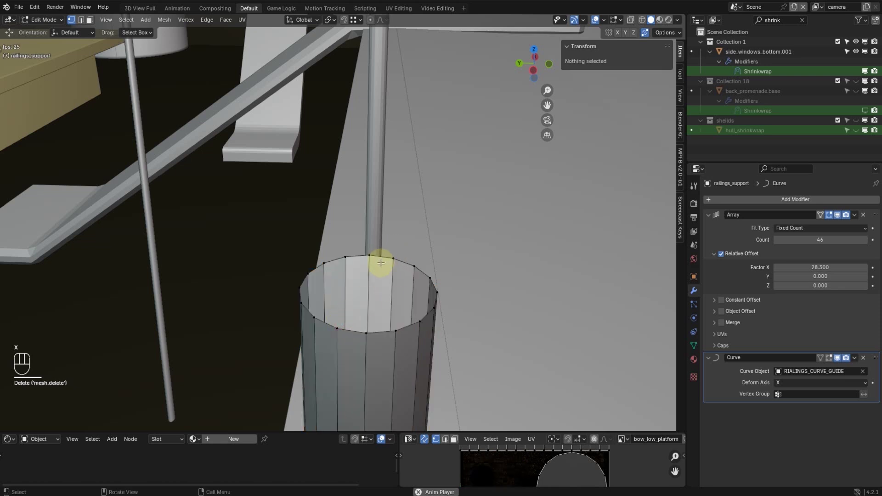
- Select the edge loop around the post's open top and snap the 3D cursor to its centre
left_click(385, 259)
left_click(385, 260, "alt")
key("shift+s")
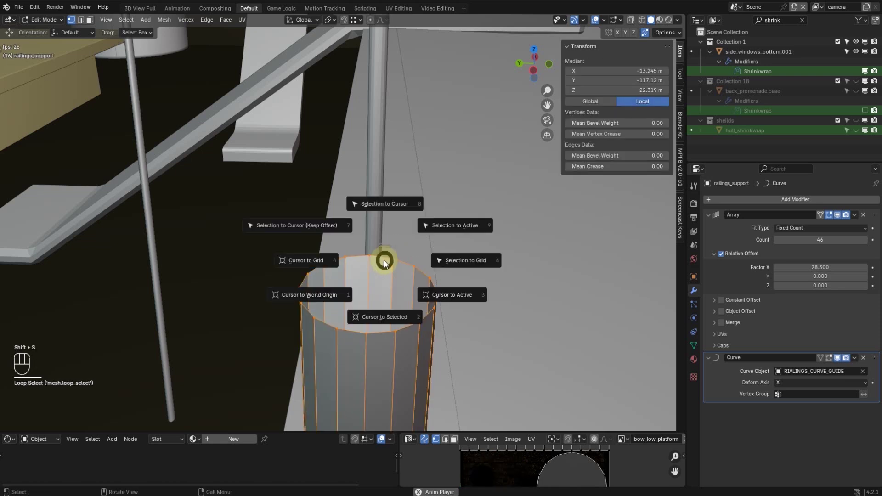
left_click(387, 318)
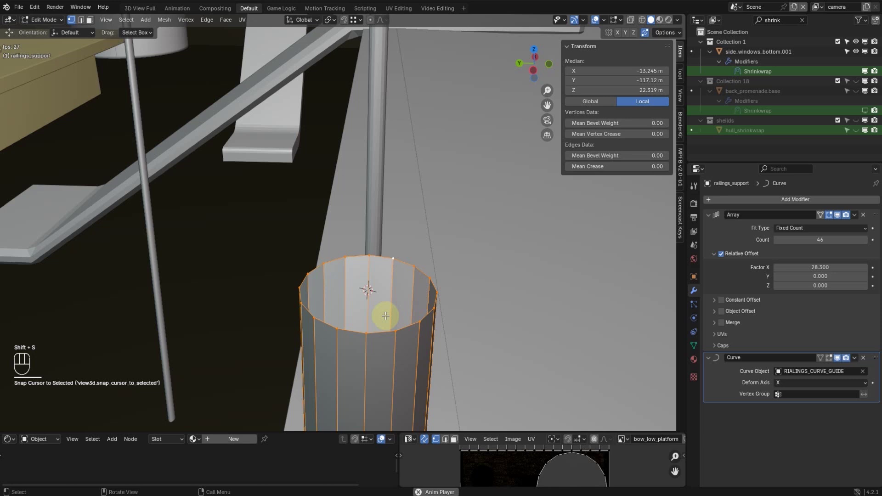
key("shift+a")
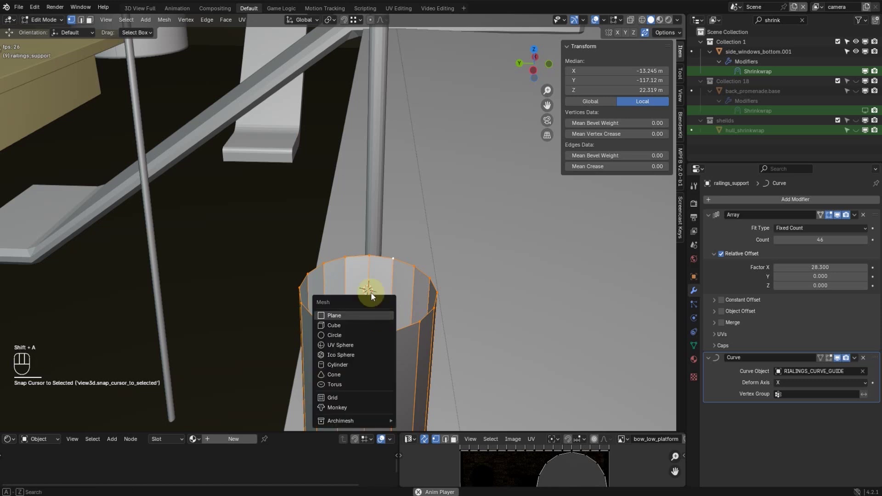
key("shift+s")
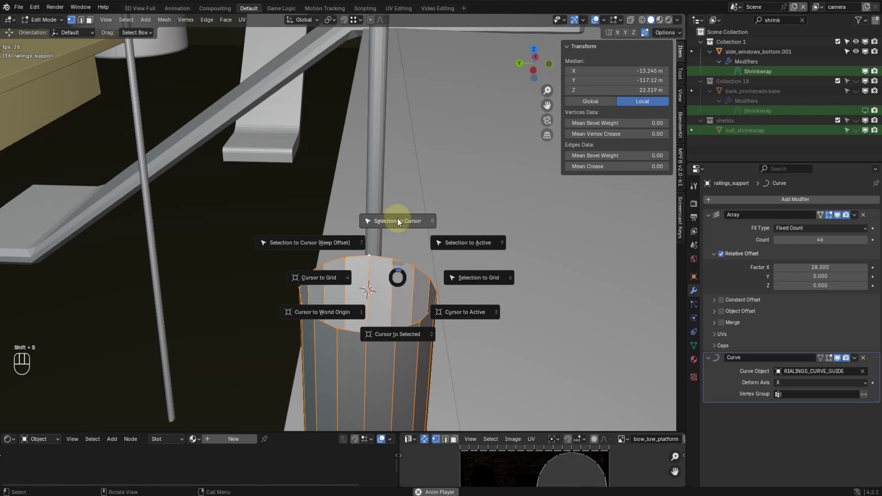
left_click(507, 221)
- Add a UV sphere with 16 segments and 16 rings at the post's top, scaled to about 0.018 to match the post
key("shift+a")
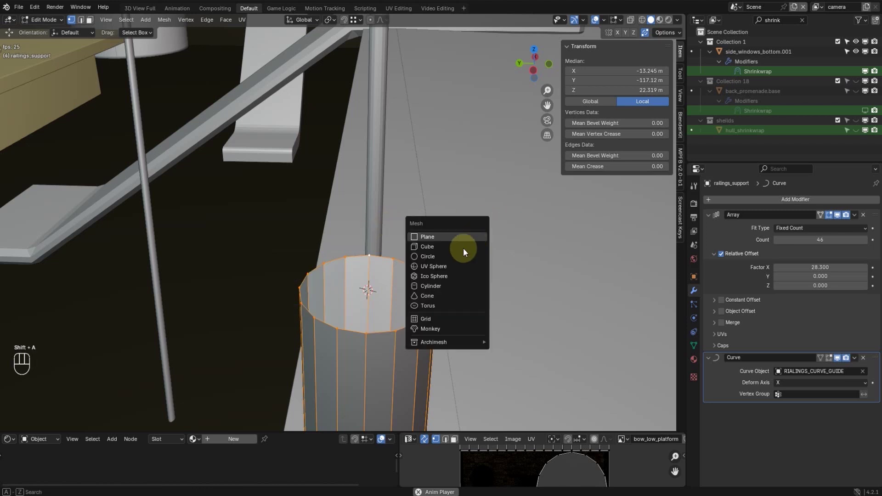
left_click(427, 266)
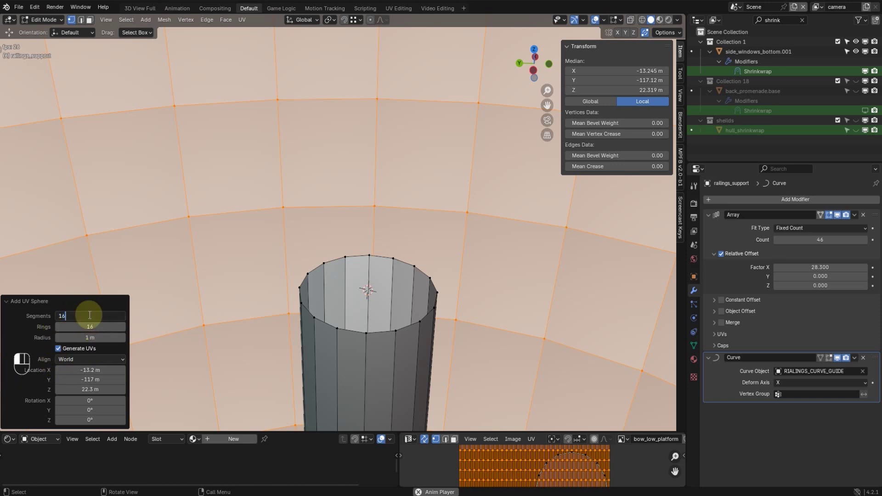
key("Return")
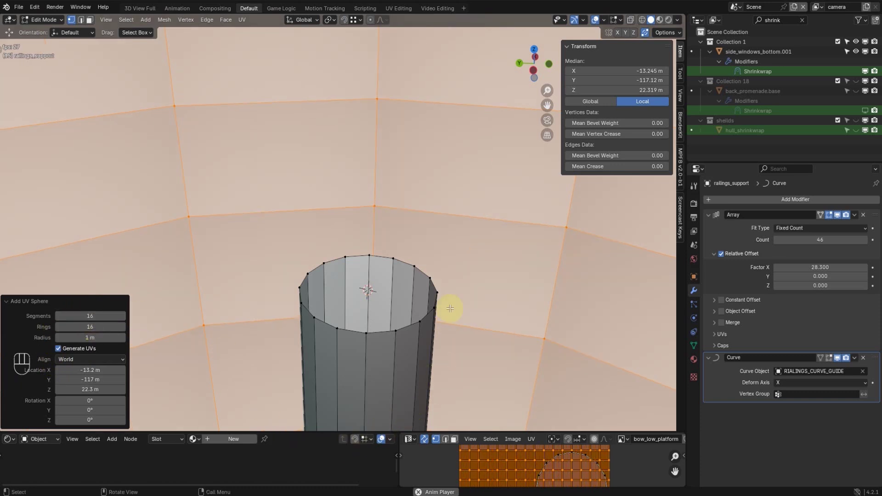
key("s")
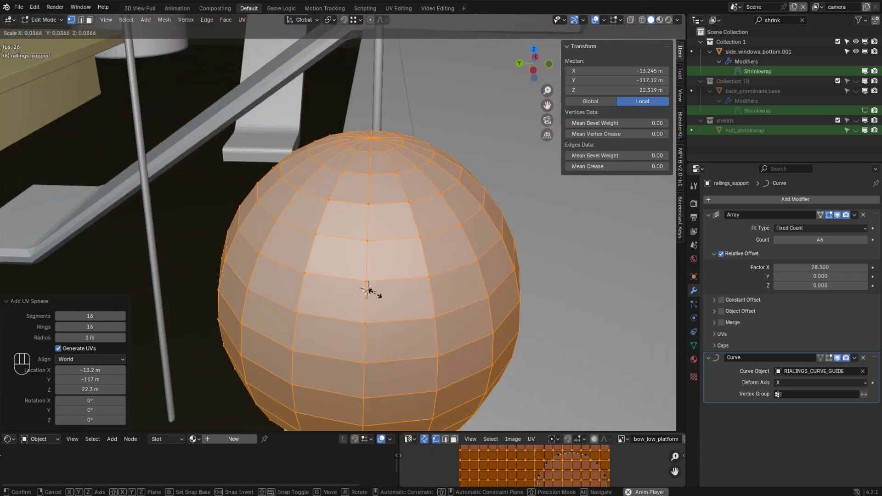
left_click(375, 294)
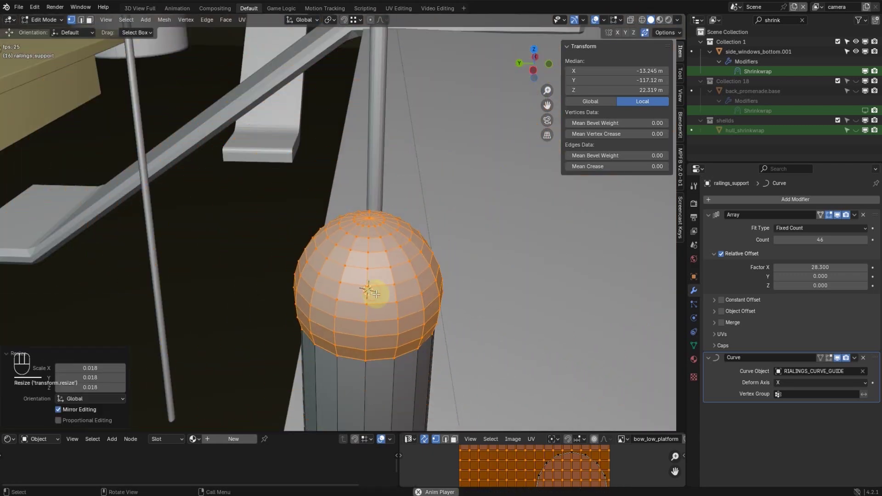
- In a wireframe side view, select the lower part of the sphere inside the post and delete its vertices
middle_click_drag(450, 346, 448, 336)
middle_click_drag(408, 223, 410, 280, "shift")
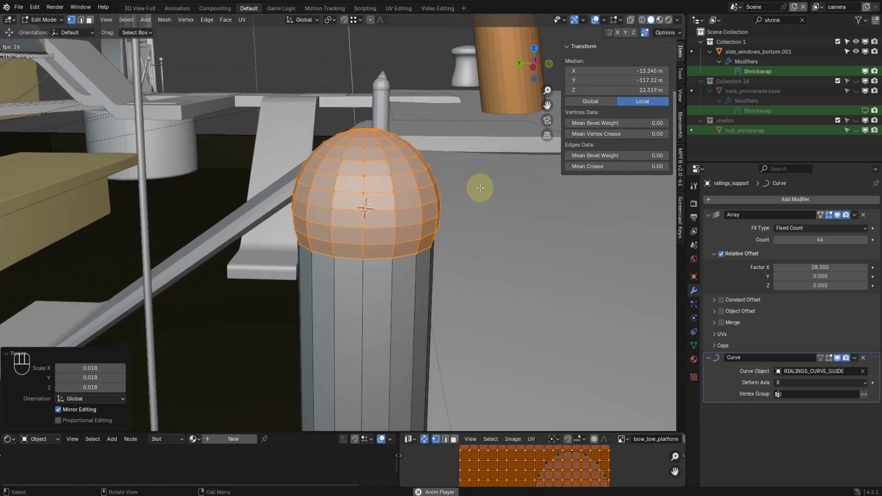
left_click(643, 21)
left_click_drag(447, 266, 445, 258, "alt")
key("KP_3")
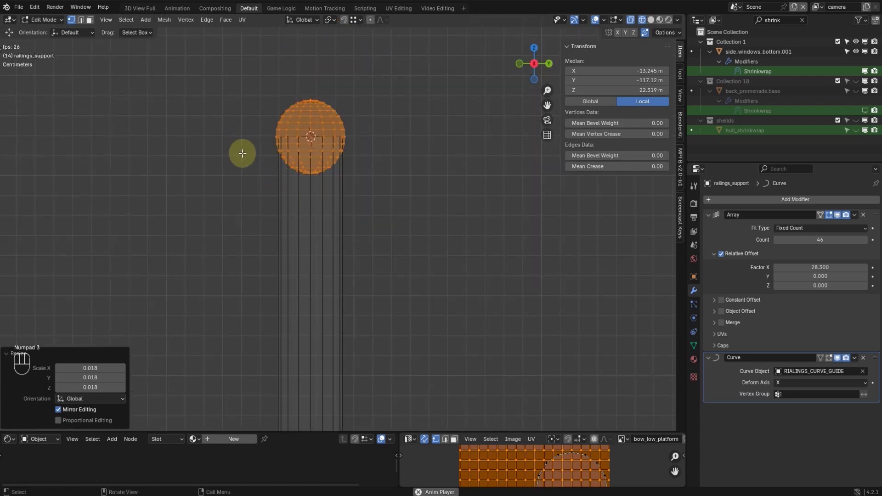
left_click_drag(256, 155, 410, 212)
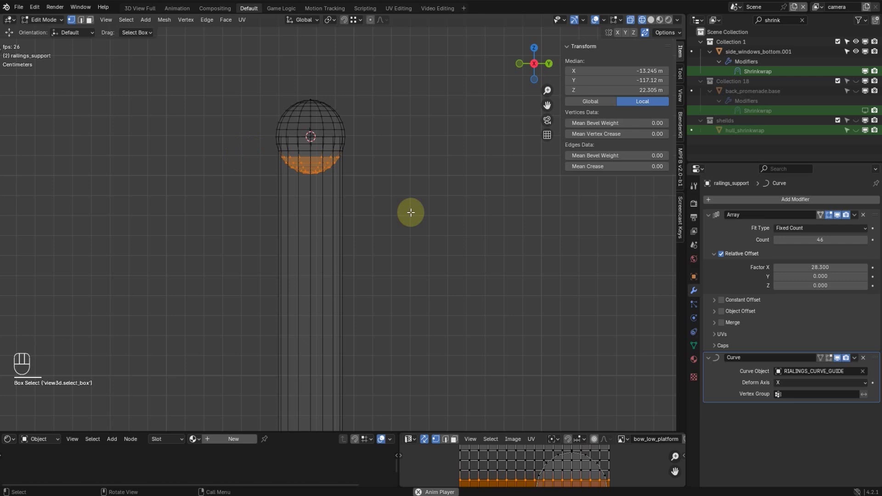
key("x")
left_click(379, 191)
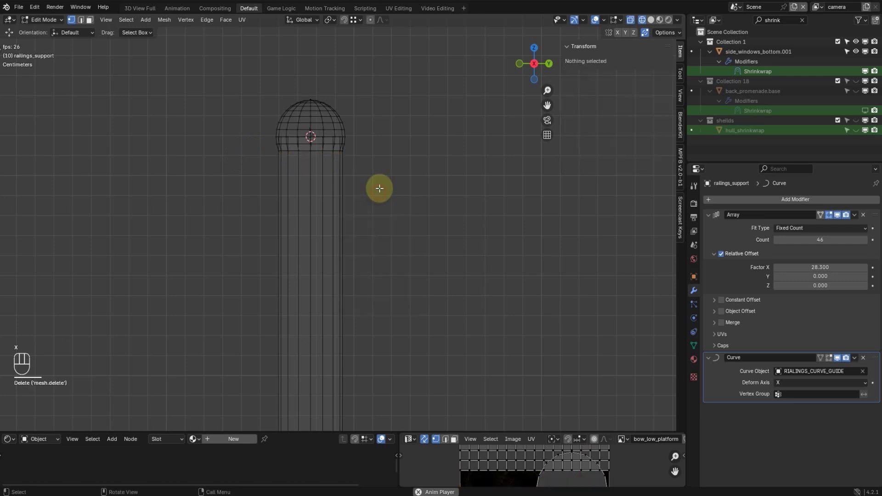
- Check the rounded cap against the post in solid shading and return to object mode
middle_click_drag(391, 136, 395, 155)
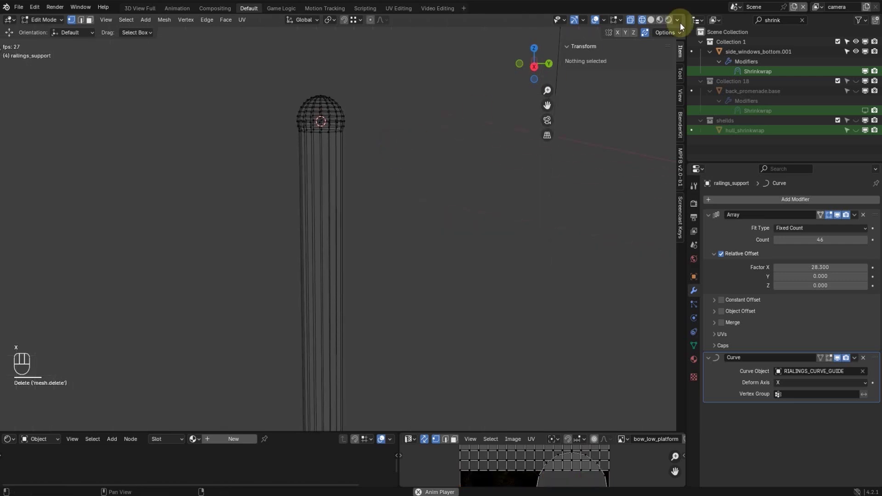
left_click(652, 20)
left_click(331, 113)
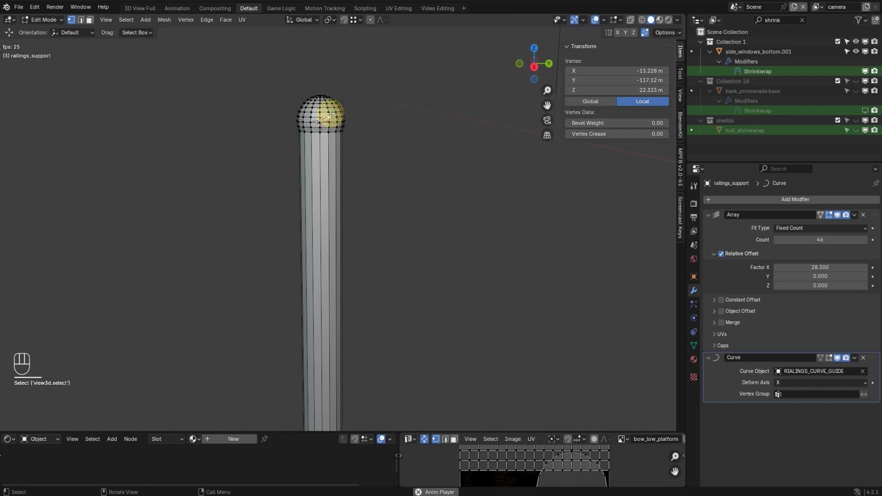
key("KP_Decimal")
scroll(335, 138, "down", 4)
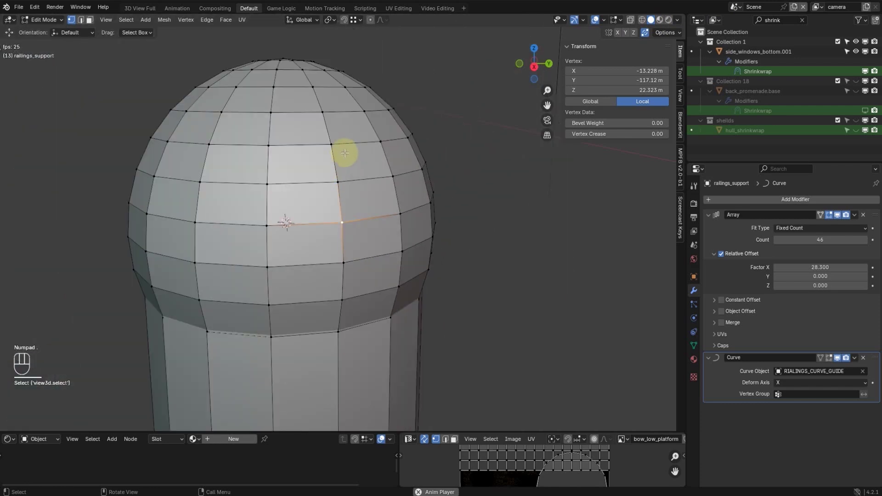
key("Tab")
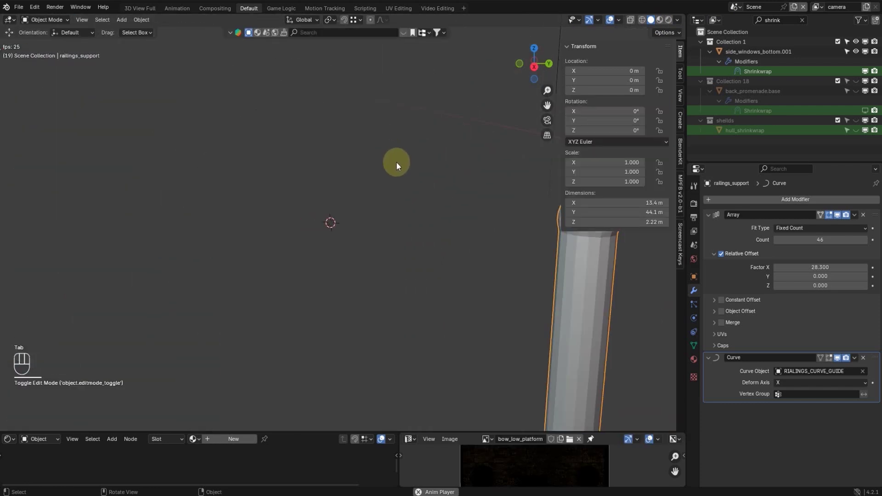
- Reduce the post Array's count to 43 to trim the surplus posts past the deck's aft corner
scroll(396, 162, "down", 5)
scroll(453, 211, "down", 6)
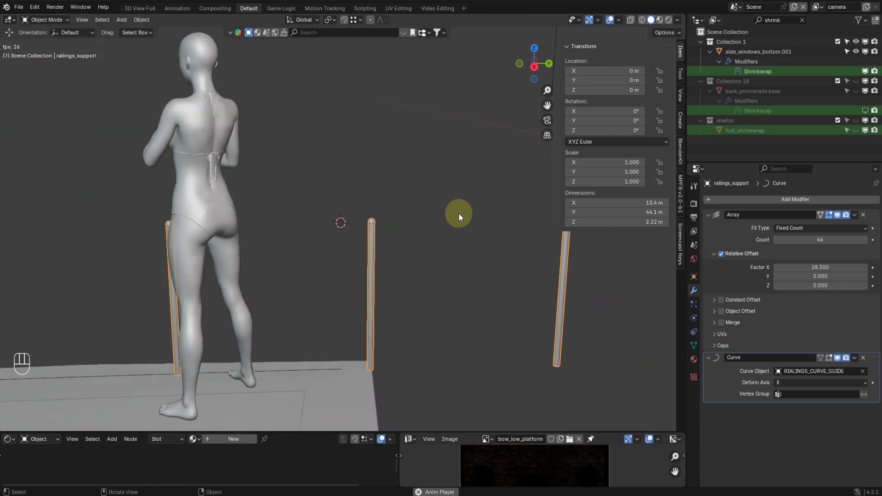
scroll(459, 225, "down", 8)
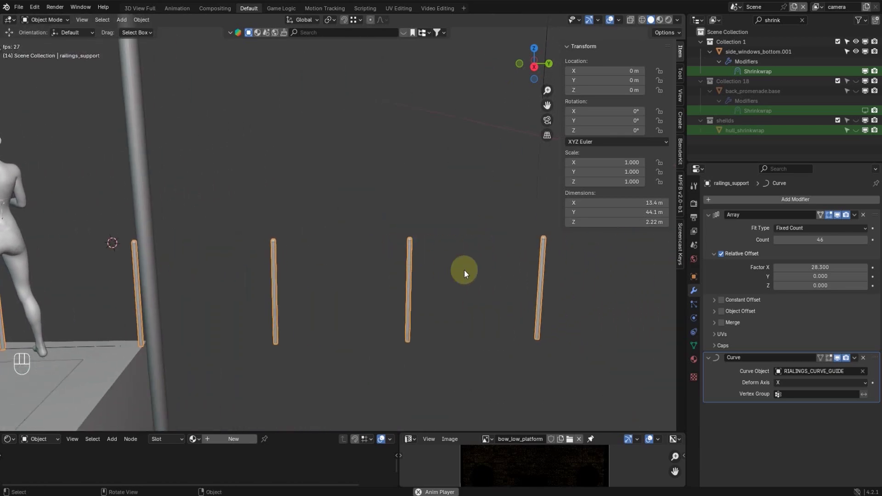
scroll(481, 263, "down", 4)
middle_click_drag(485, 261, 253, 266)
scroll(449, 252, "up", 10)
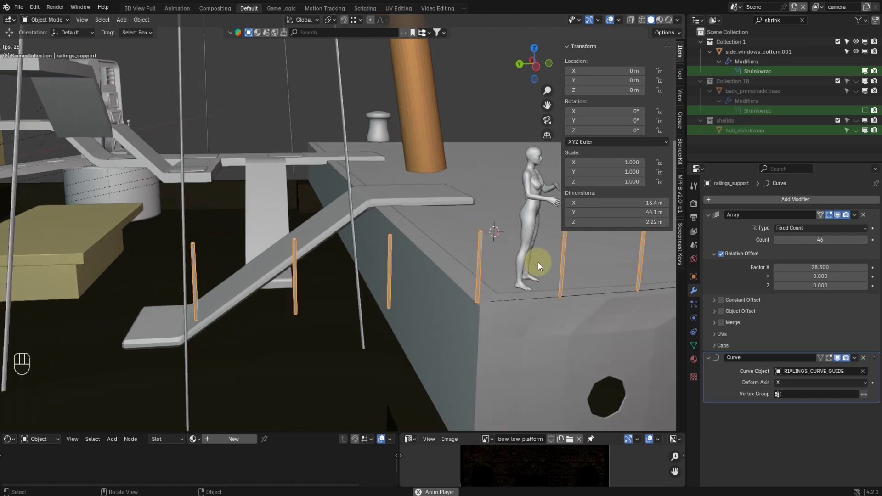
mouse_move(487, 296)
left_mouse_down("alt+shift")
mouse_move(467, 295)
mouse_move(540, 307)
mouse_move(492, 293)
left_mouse_up("alt+shift")
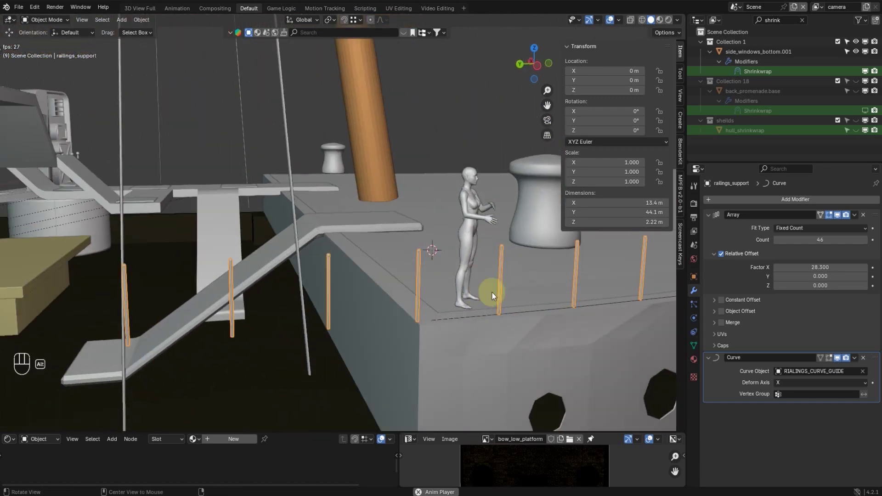
left_click(778, 241)
left_click(776, 242)
left_click(776, 241)
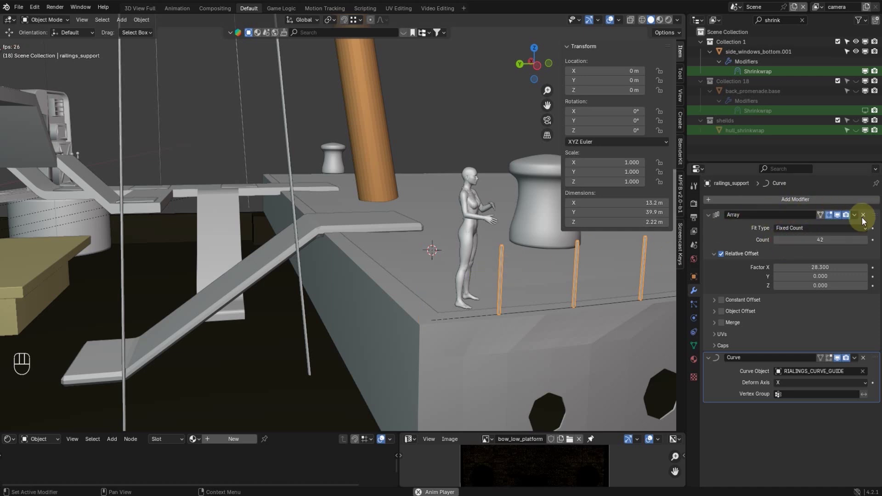
left_click(863, 240)
- Set the post Array's relative offset X factor to 28.1
left_click_drag(416, 296, 395, 298, "alt")
left_click(829, 268)
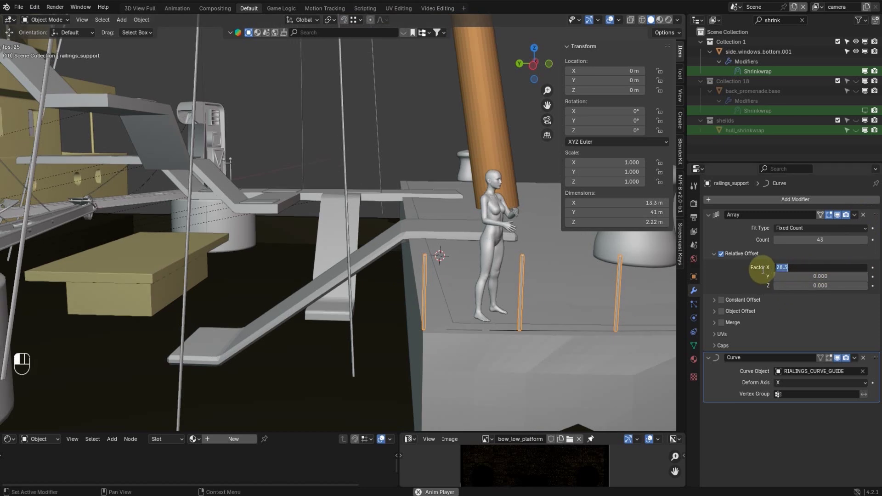
key("Return")
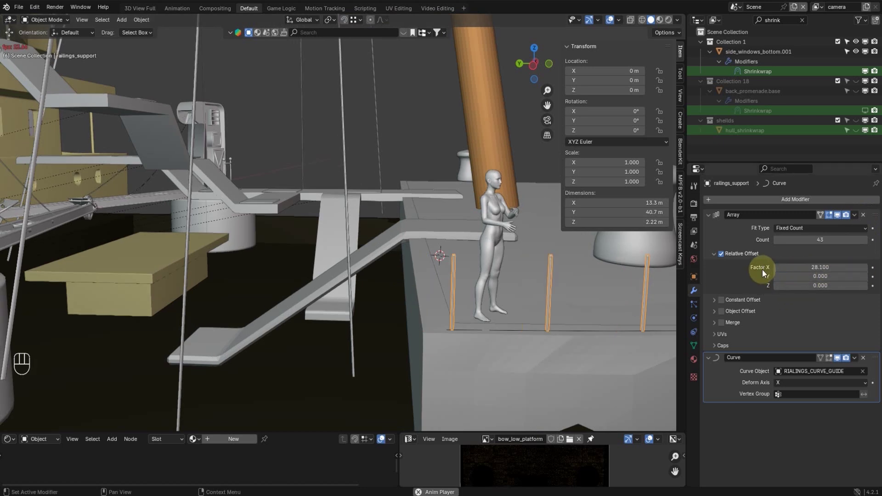
- Enlarge the modifier properties area and apply the Array and Curve modifiers on the railing posts
middle_click_drag(506, 354, 525, 316, "shift")
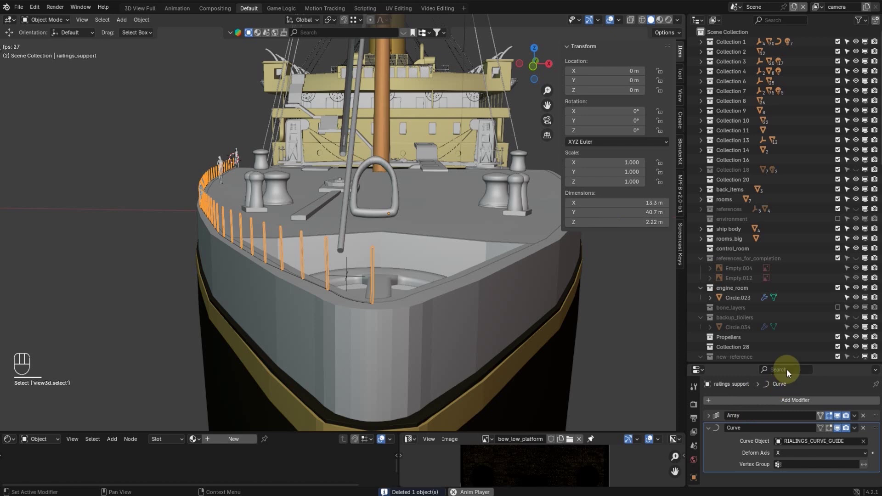
left_click_drag(788, 362, 790, 188)
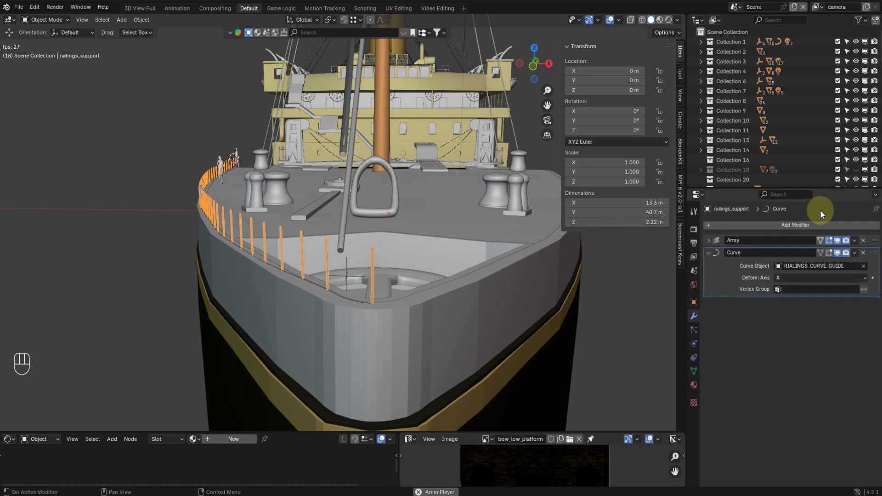
left_click(855, 241)
left_click(826, 250)
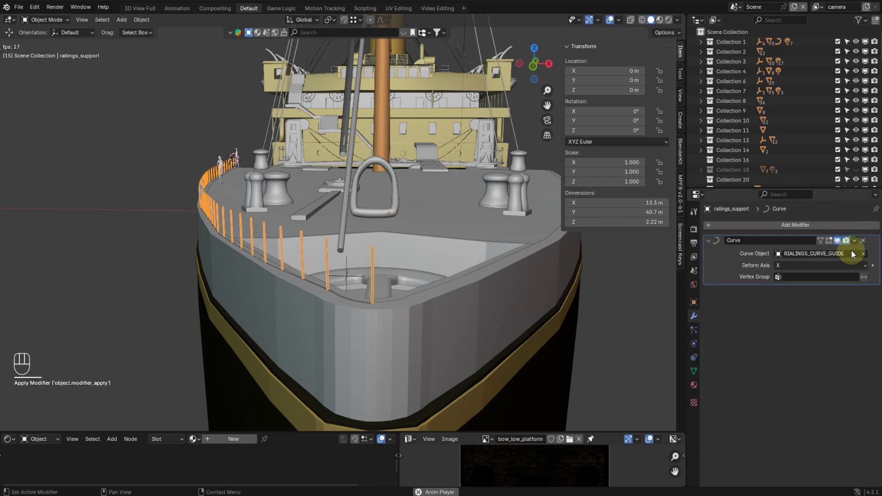
left_click(853, 241)
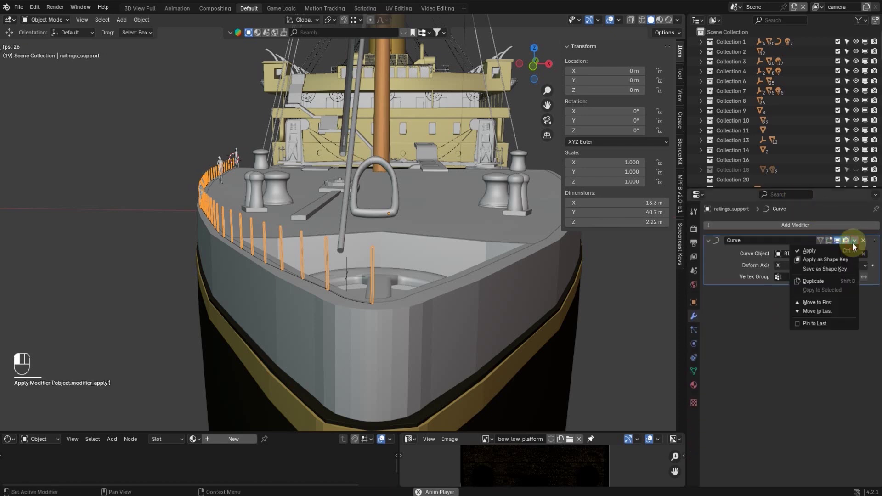
left_click(808, 251)
scroll(384, 275, "up", 2)
scroll(404, 294, "down", 2)
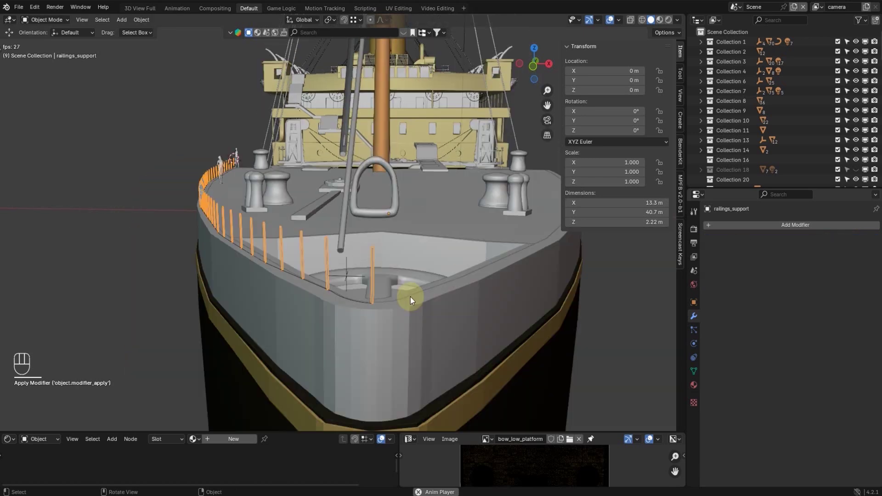
- Duplicate the bow-tip post in a wireframe top view and place the copy on the guide curve between the tip and the next post
key("KP_7")
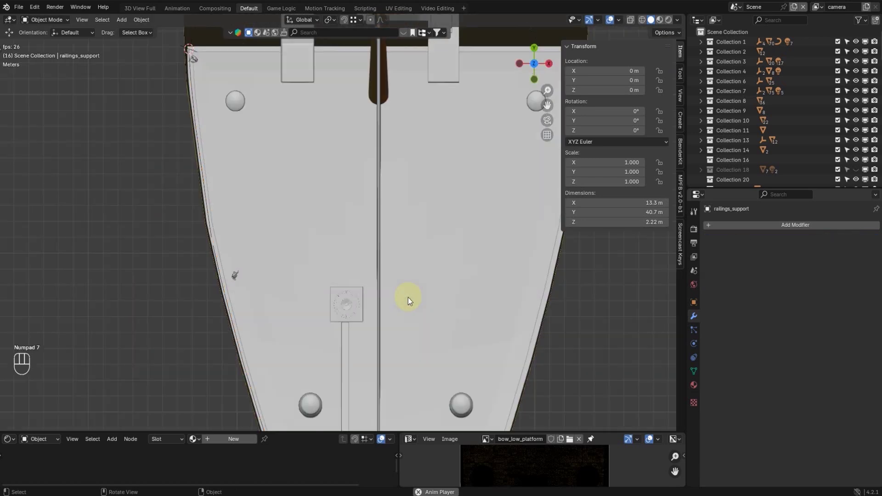
middle_click_drag(405, 300, 414, 35, "shift")
key("Tab")
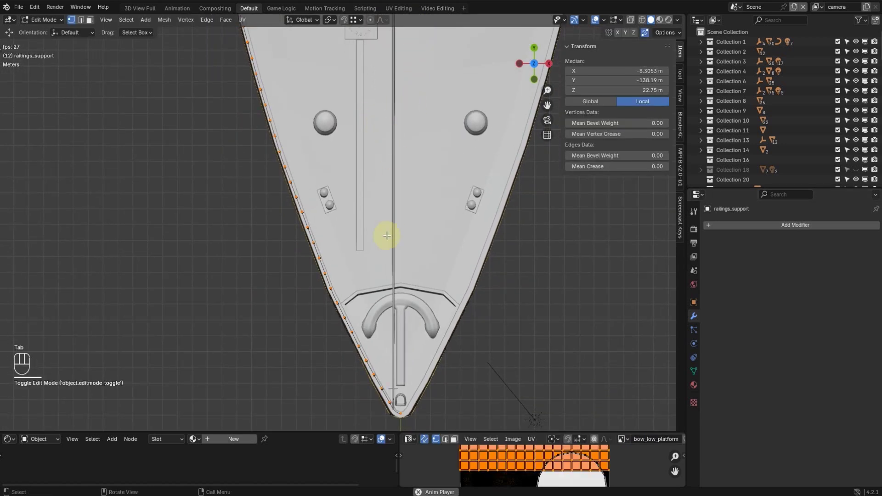
scroll(409, 276, "down", 1)
scroll(455, 313, "down", 5, "shift")
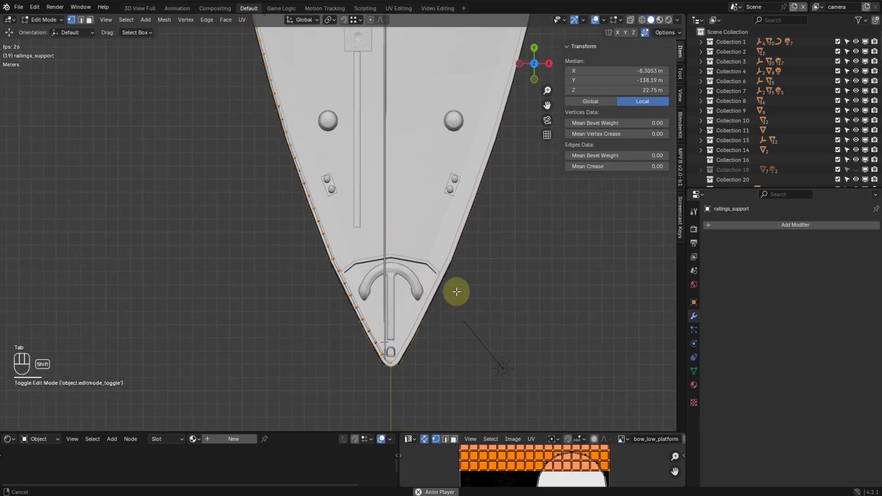
left_click(642, 19)
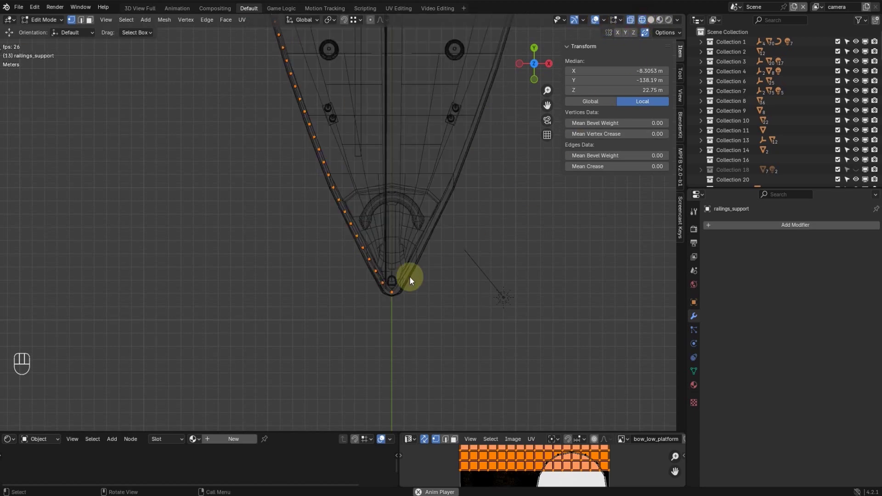
left_click(375, 294)
left_click_drag(403, 292, 416, 303)
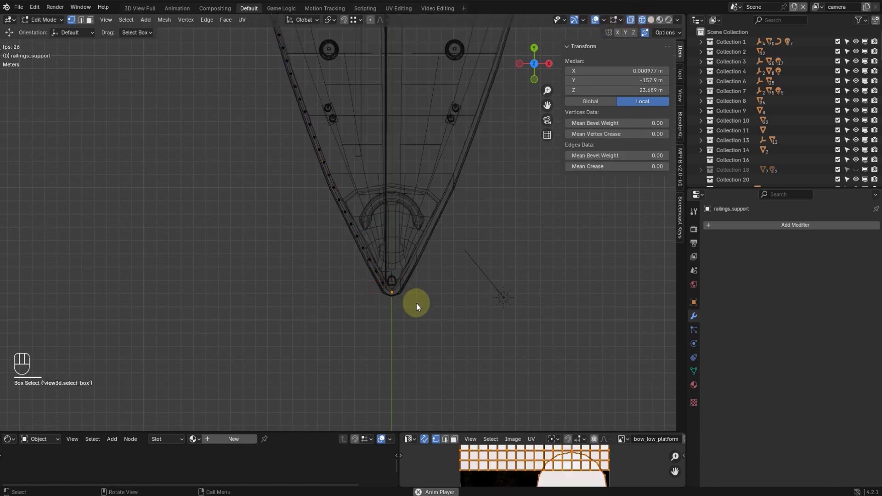
key("KP_Decimal")
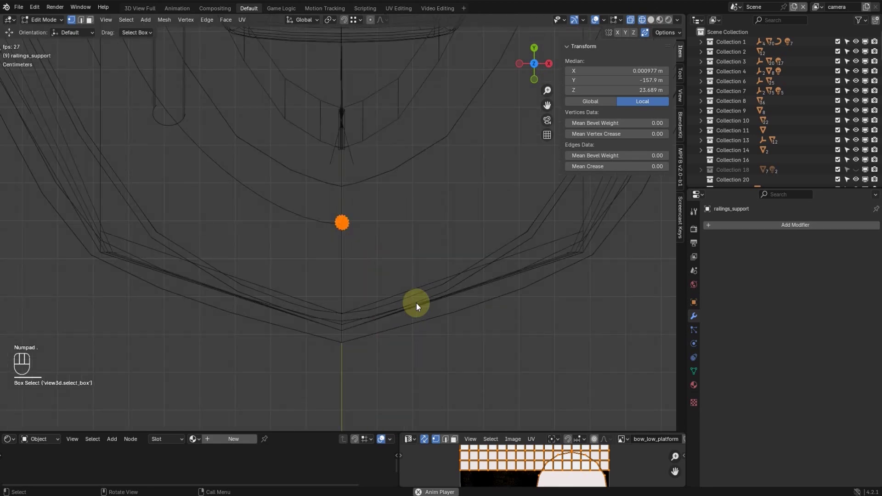
middle_click_drag(404, 240, 442, 302, "shift")
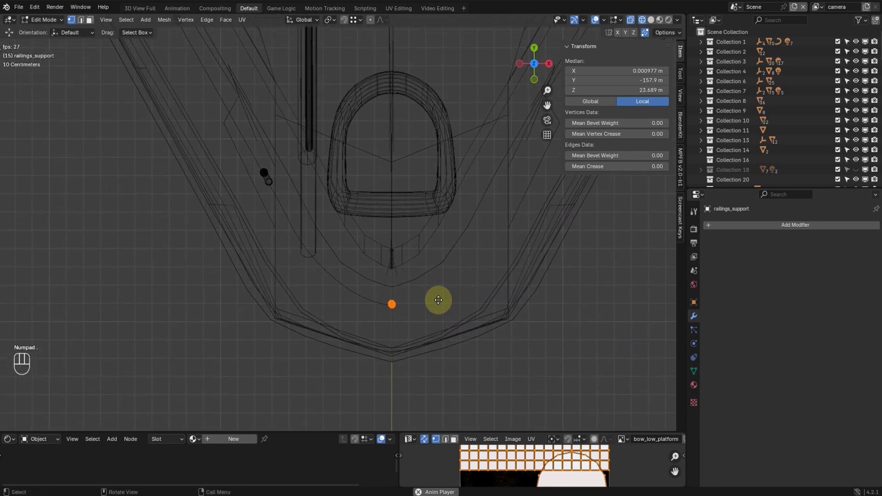
key("g")
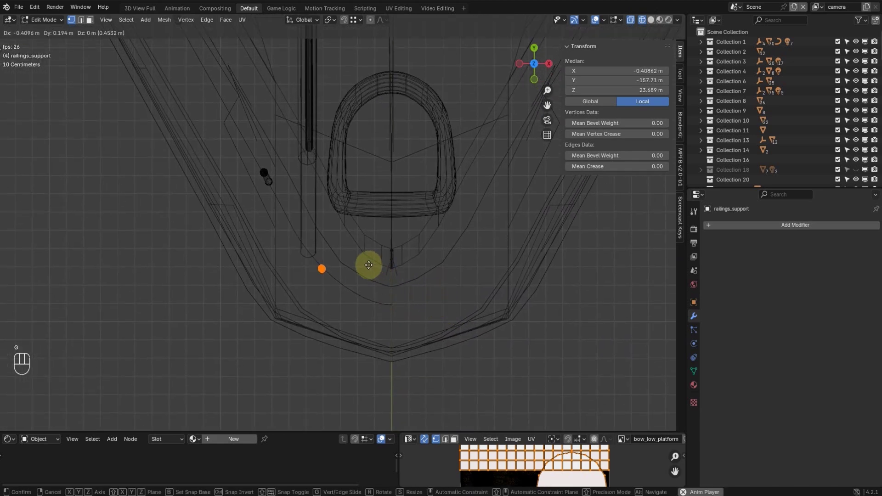
left_click(359, 240)
key("Tab")
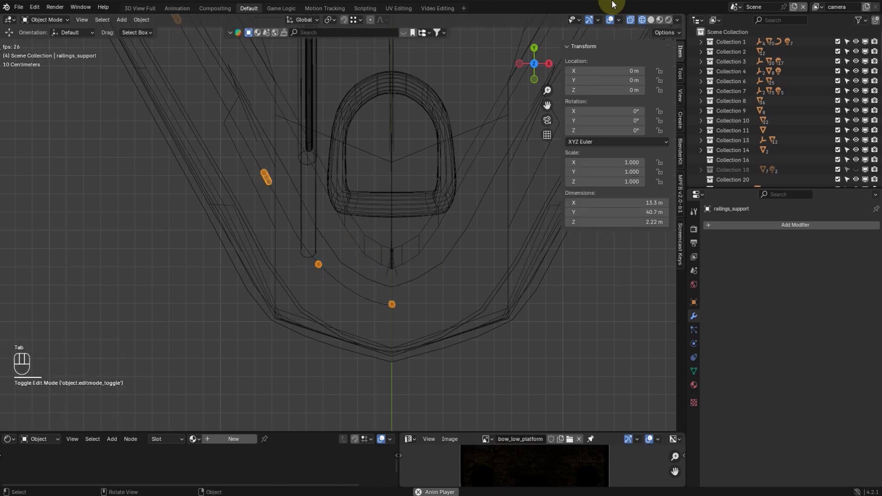
- Restore solid shading and add a Mirror modifier on the X axis to the railing posts
scroll(414, 138, "down", 3)
middle_click_drag(376, 169, 597, 50)
left_click(650, 20)
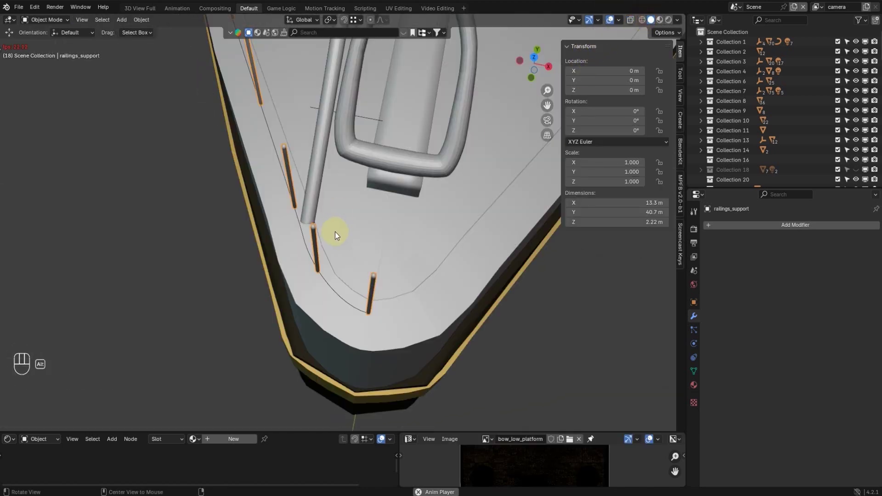
scroll(390, 266, "down", 4)
left_click_drag(425, 277, 444, 237, "alt")
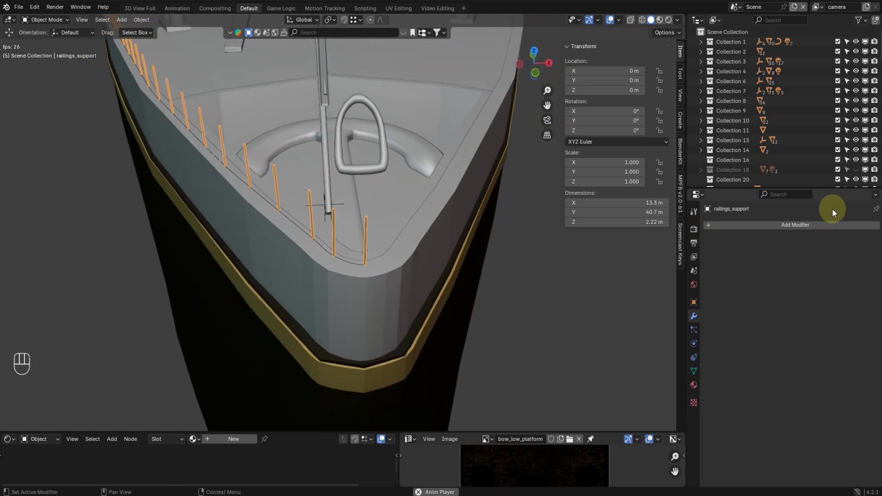
left_click(796, 225)
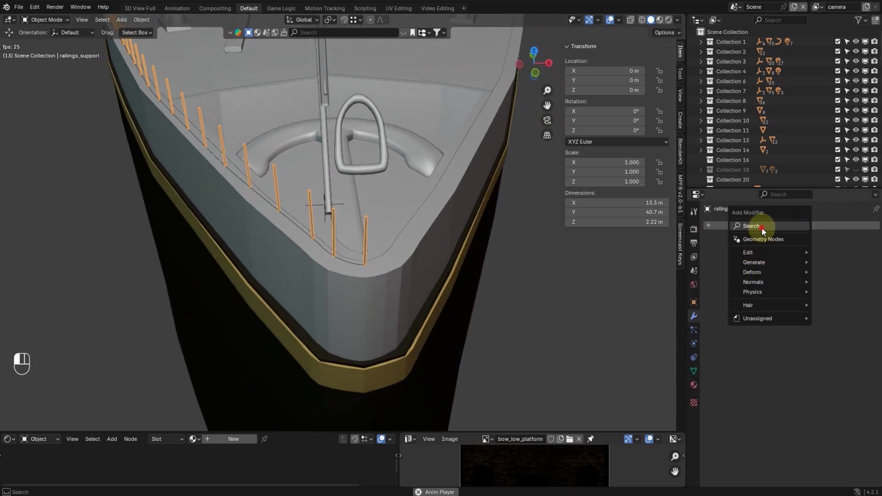
left_click(762, 226)
type("mirror")
key("Return")
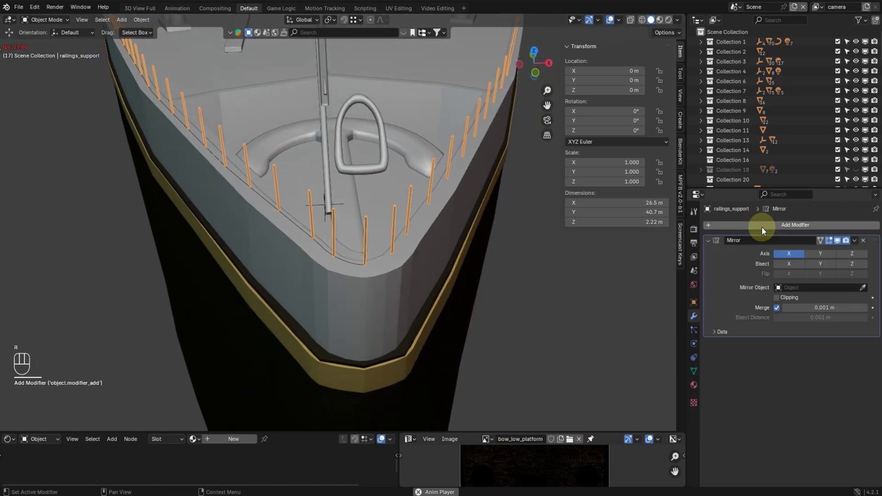
- Inspect the mirrored posts on both sides of the bow and save the file
scroll(433, 262, "down", 3)
left_click_drag(426, 266, 436, 229, "alt")
scroll(436, 230, "down", 2)
left_click_drag(475, 205, 411, 200, "alt")
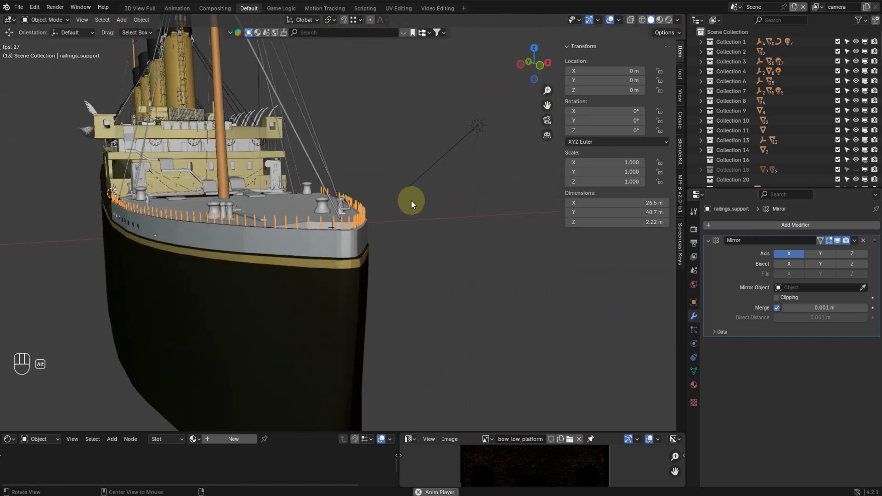
middle_click_drag(435, 218, 450, 324, "shift")
left_click_drag(435, 252, 404, 330, "alt")
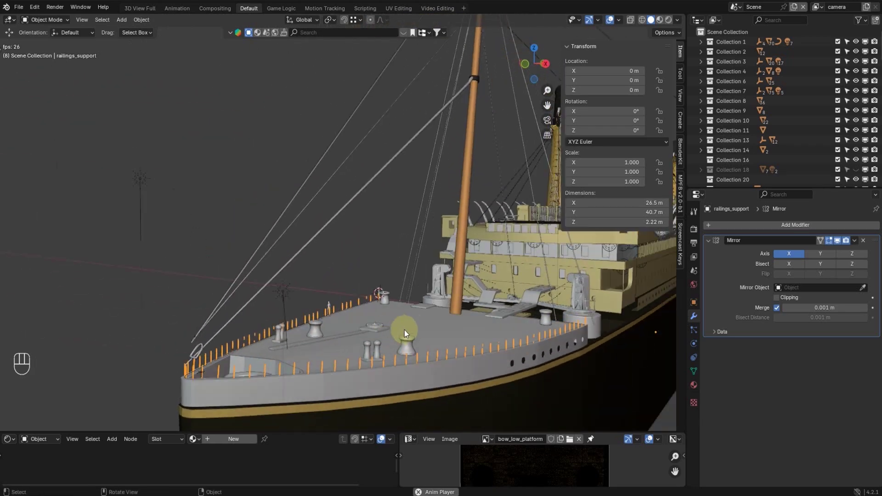
middle_click_drag(405, 330, 379, 219, "shift")
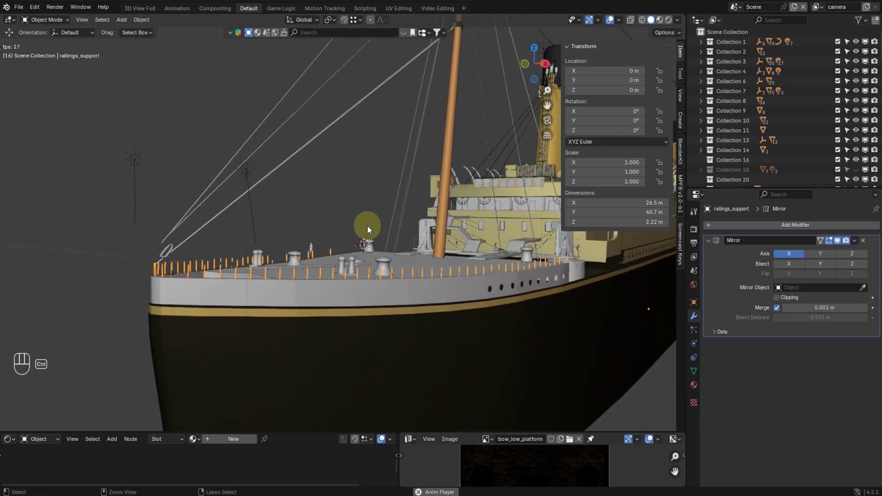
key("ctrl+s")
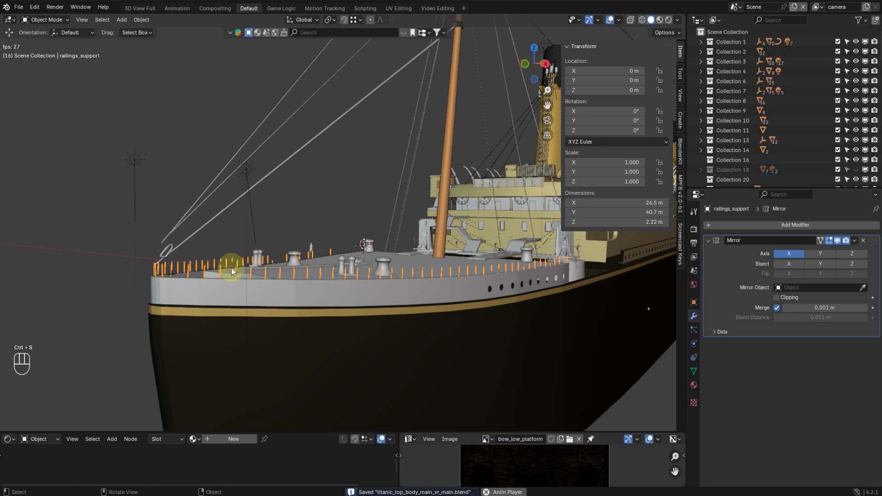
- Apply all transforms to the railings_support object
scroll(231, 268, "up", 2)
key("ctrl+a")
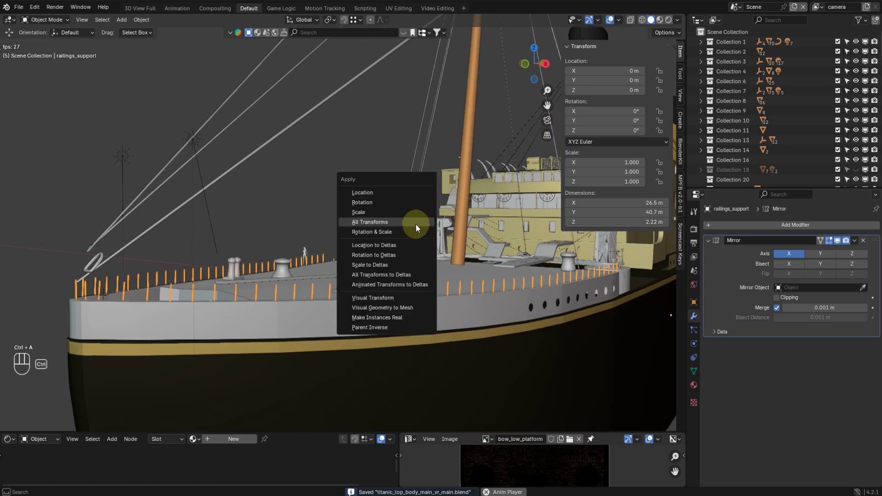
left_click(411, 220)
middle_click_drag(240, 163, 363, 197)
- Copy the selected object's name and start an FBX export with railings_support as the file name
key("F2")
key("ctrl+c")
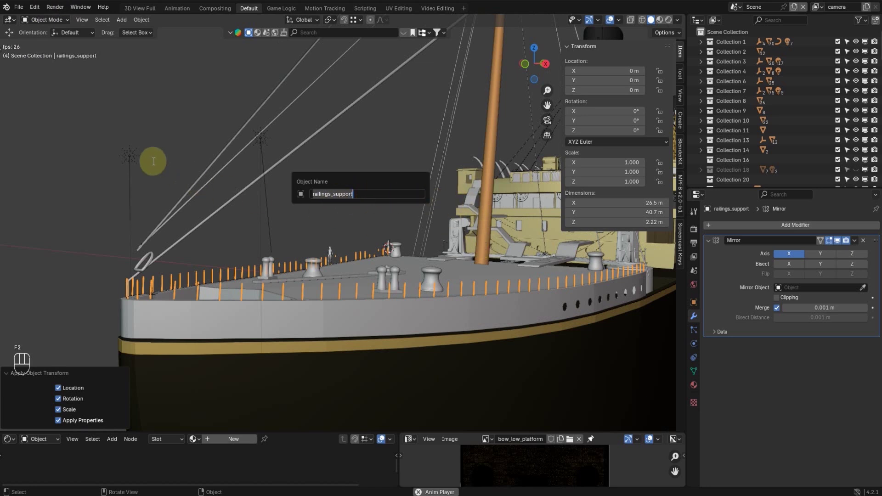
key("Escape")
left_click(21, 7)
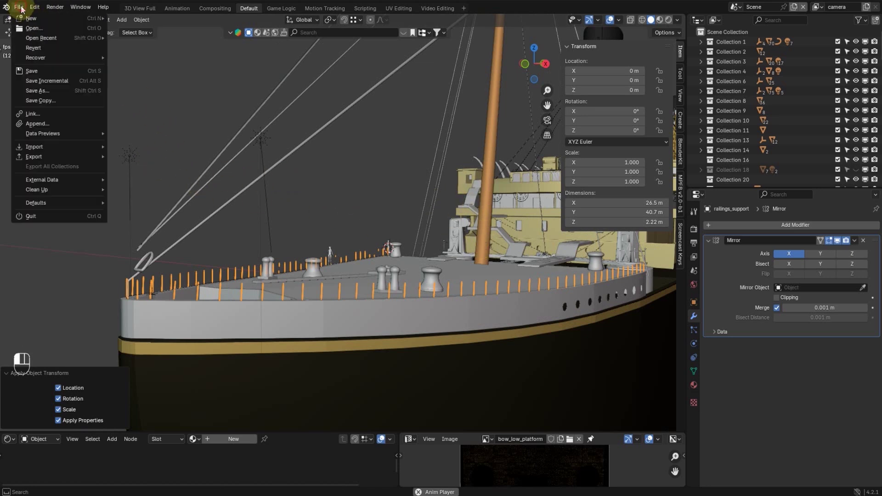
left_click(49, 157)
left_click(146, 246)
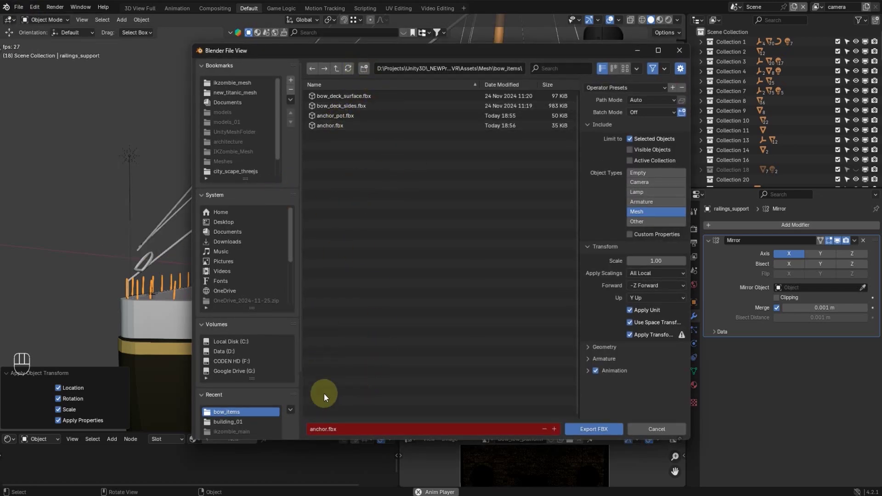
key("ctrl+v")
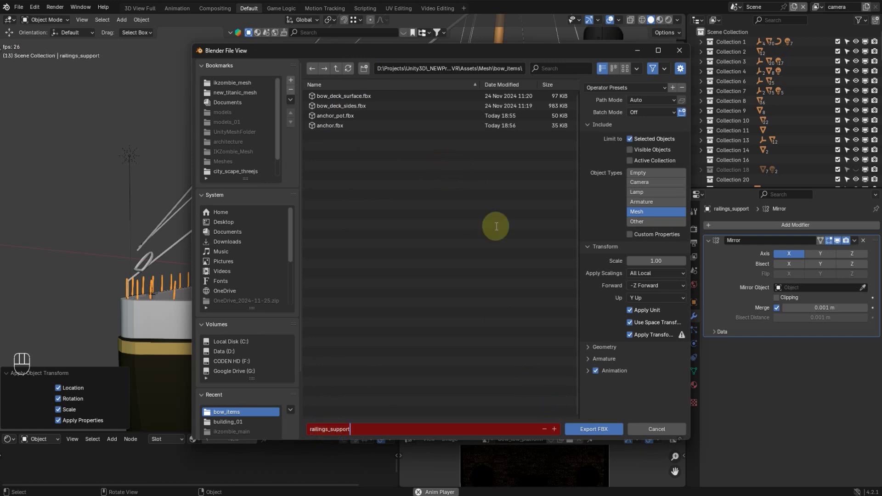
- Choose the bow_items folder inside the new_titanic_mesh location and export railings_support.fbx there
left_click(618, 87)
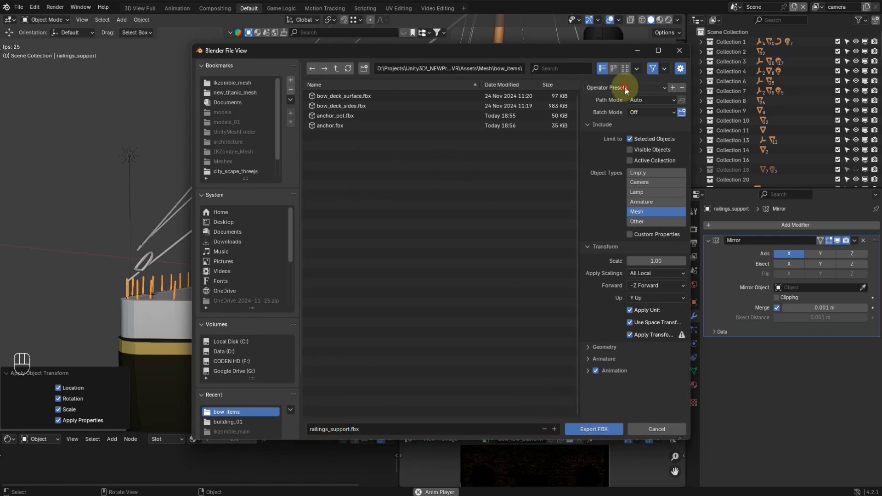
left_click(618, 87)
left_click(608, 113)
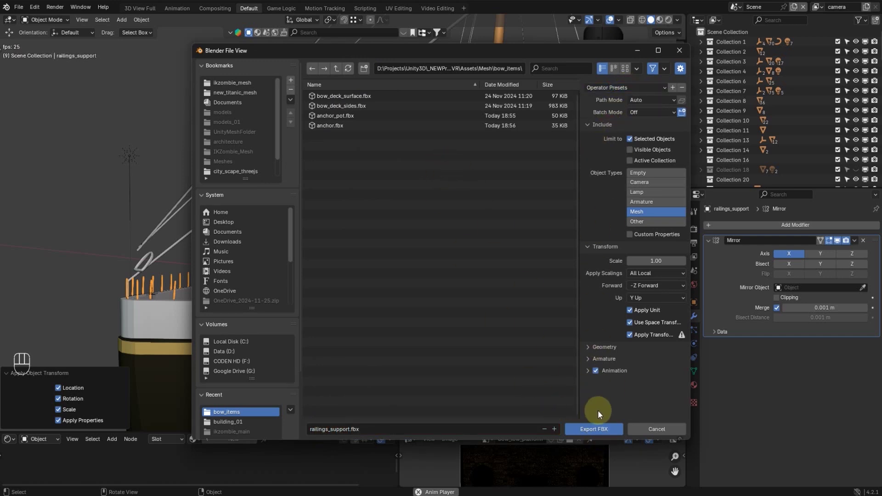
left_click(233, 93)
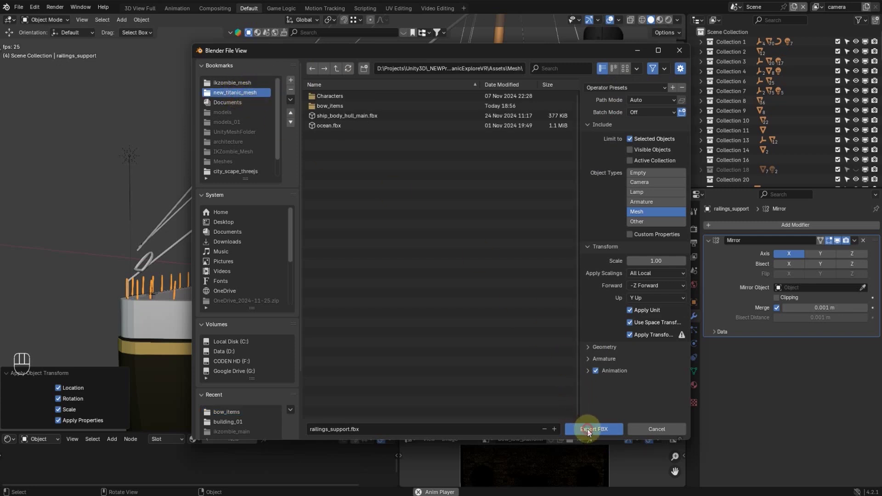
left_click(331, 107)
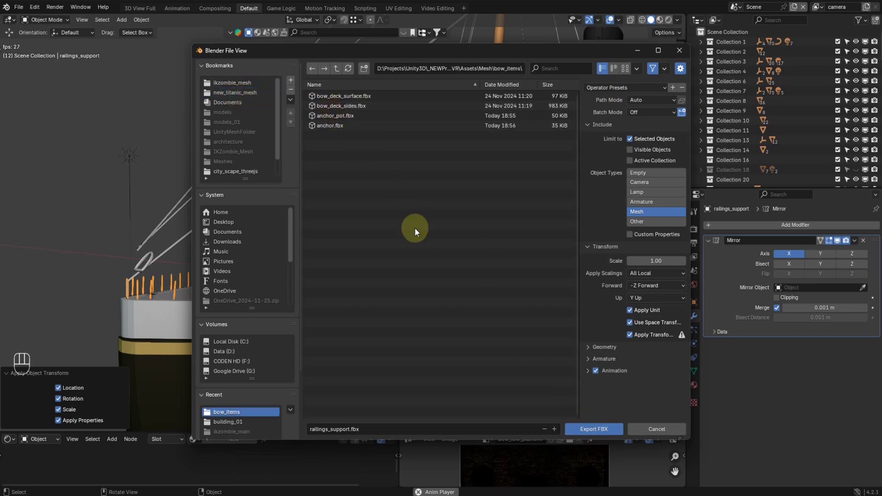
left_click(583, 428)
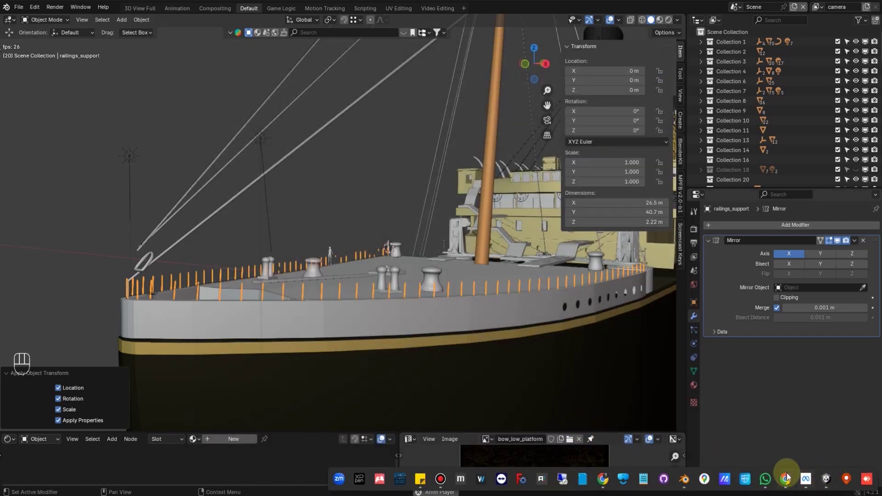
- Switch to Unity, place the railings_support model under the Bow object and inspect the posts along the deck rim
mouse_move(826, 479)
left_click(837, 460)
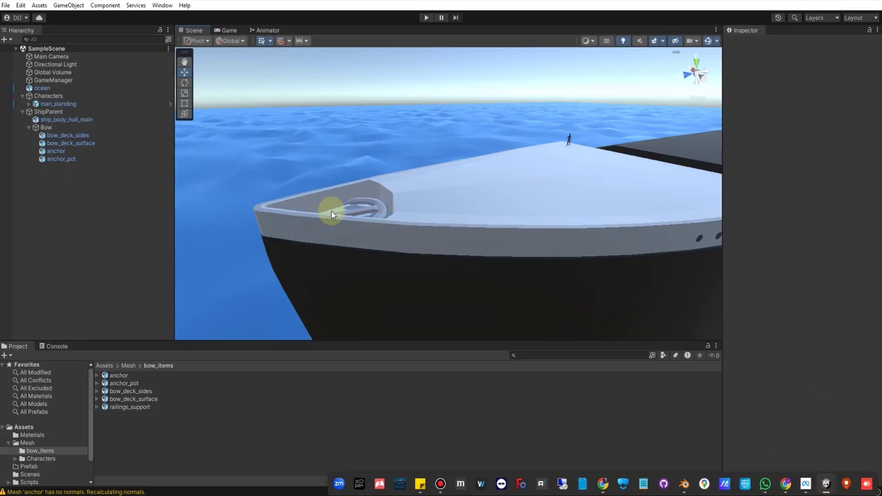
left_click_drag(145, 404, 49, 126)
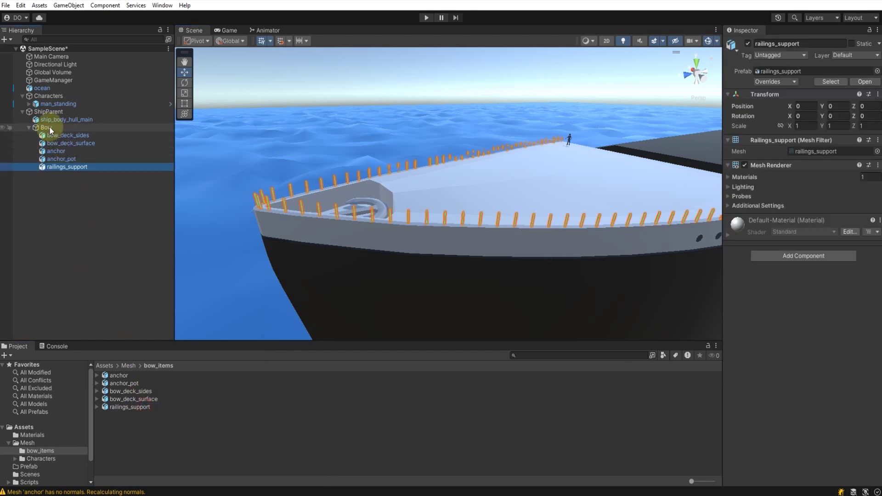
left_click(442, 79)
scroll(509, 193, "up", 7)
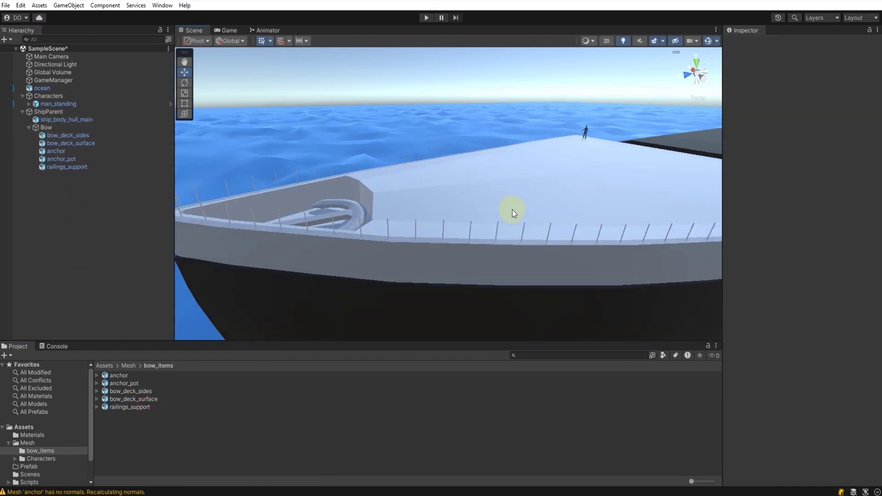
left_click_drag(499, 243, 525, 219, "alt")
scroll(498, 221, "up", 3)
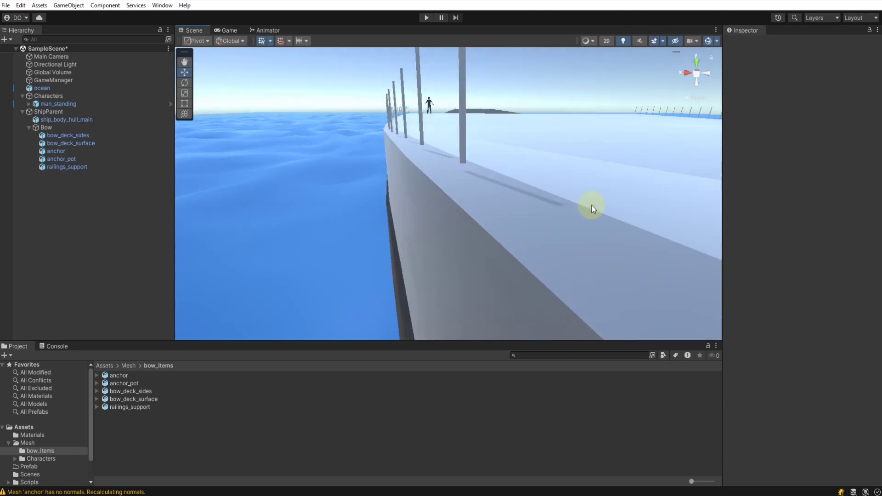
scroll(592, 205, "down", 3)
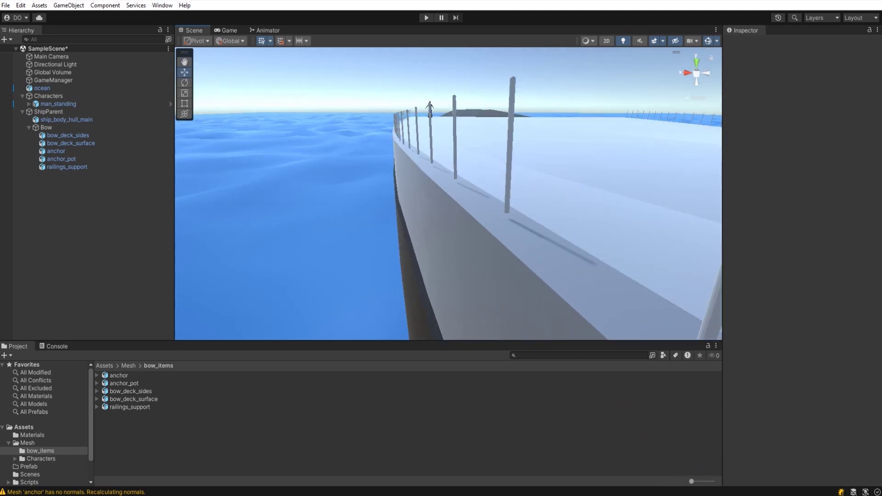
- Switch to Blender, display the bow in wireframe and undo the last move of the single post near the bow tip
left_click(683, 479)
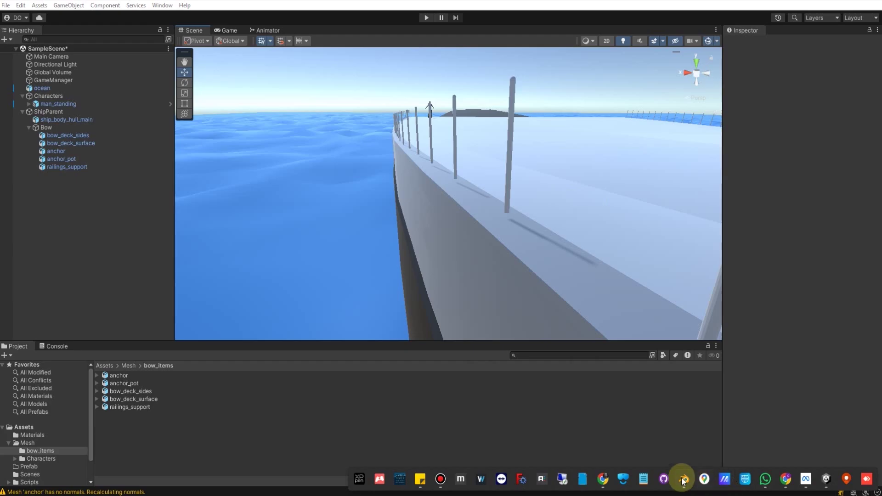
middle_click_drag(329, 283, 359, 264, "shift")
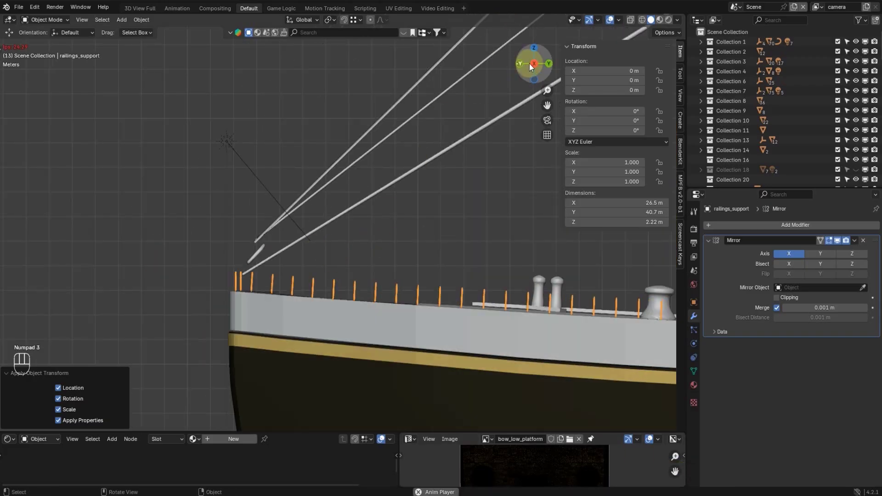
left_click(642, 20)
scroll(257, 294, "up", 4)
mouse_move(256, 311)
middle_mouse_down("shift")
mouse_move(335, 210)
mouse_move(404, 150)
middle_mouse_up("shift")
scroll(377, 193, "up", 3)
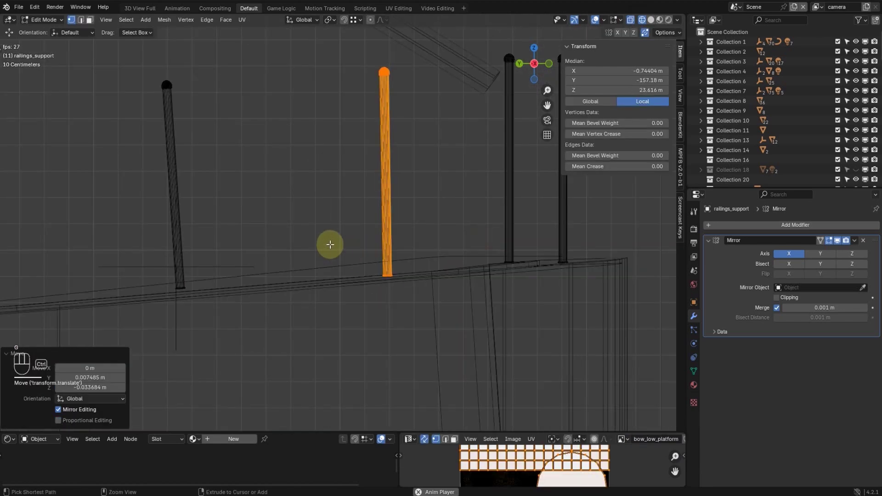
key("ctrl+z")
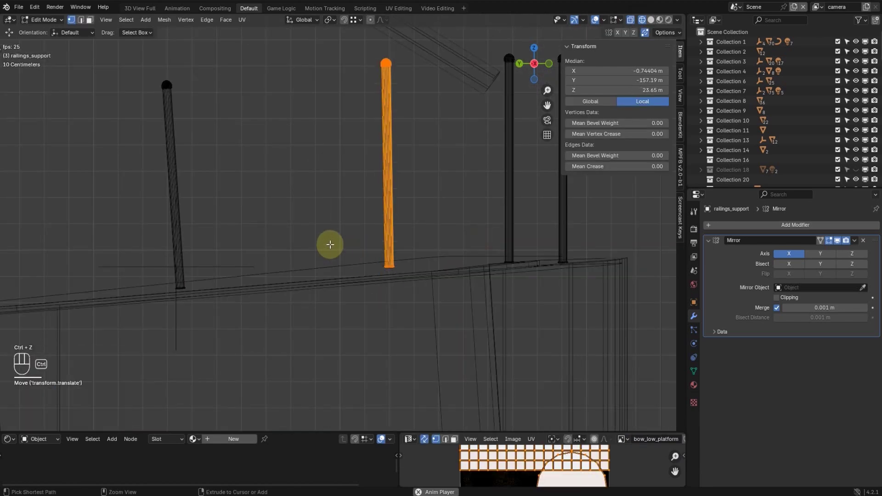
- Select all the railing posts and lower them vertically by about 0.041 m into the deck rim
key("a")
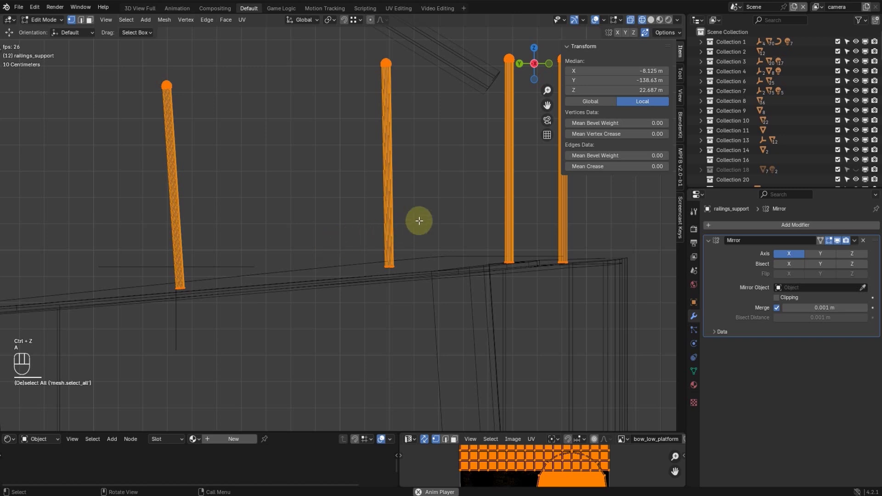
key("g")
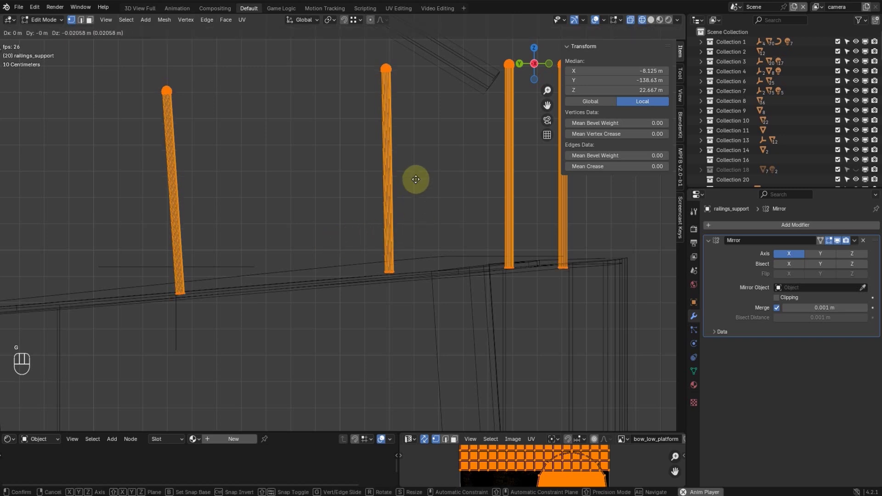
left_click(416, 182)
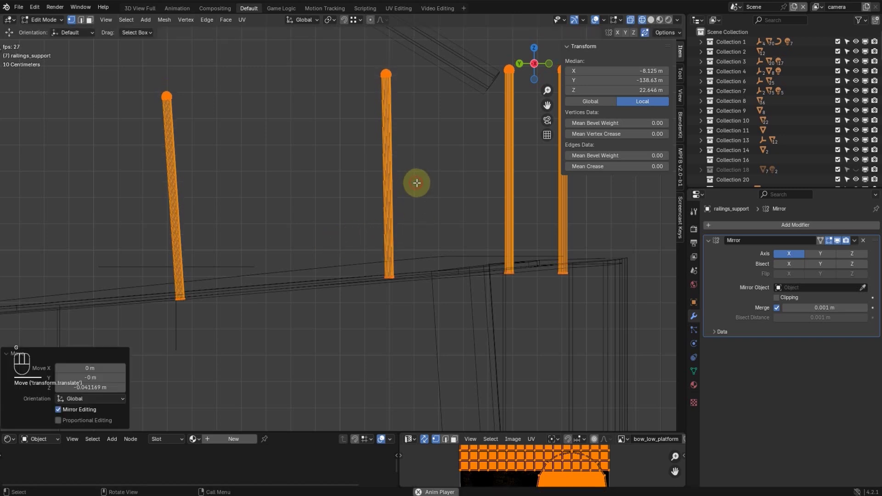
- Select the two foremost posts at the bow tip and raise them along Z by about 0.034 m
scroll(437, 136, "down", 4)
left_click_drag(405, 123, 494, 295)
scroll(496, 276, "up", 5)
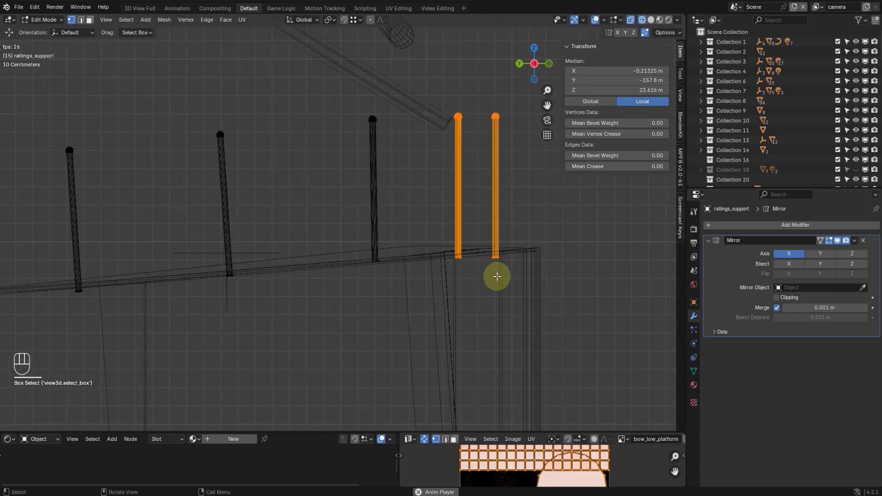
key("g")
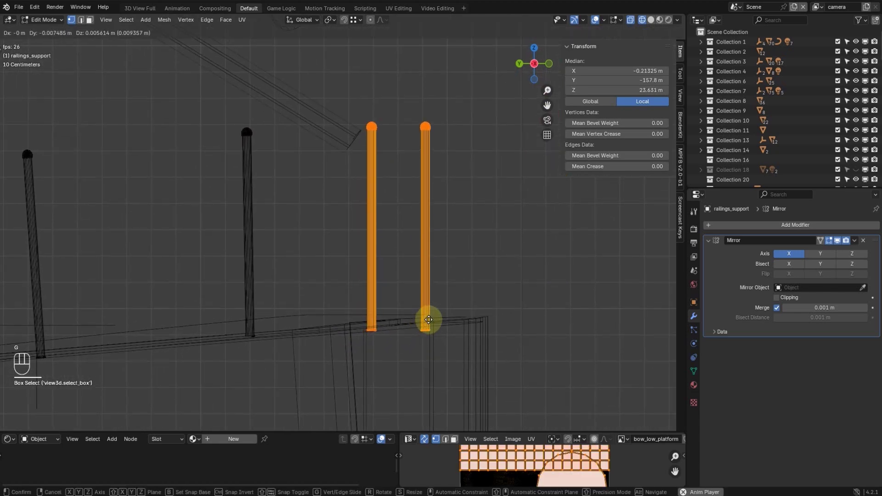
key("z")
left_click(430, 312)
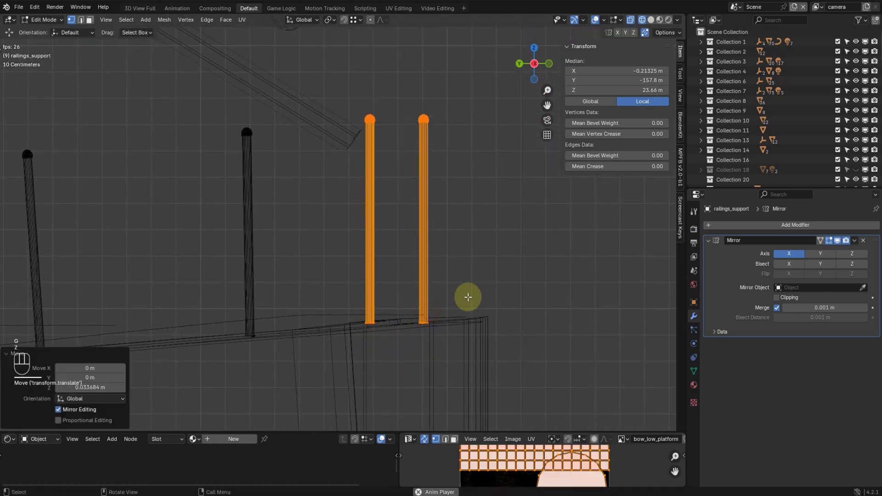
- Check the post bases along the rim, finish editing the mesh, and save the file with solid shading restored
scroll(483, 301, "down", 4)
middle_click_drag(281, 277, 2, 229, "shift")
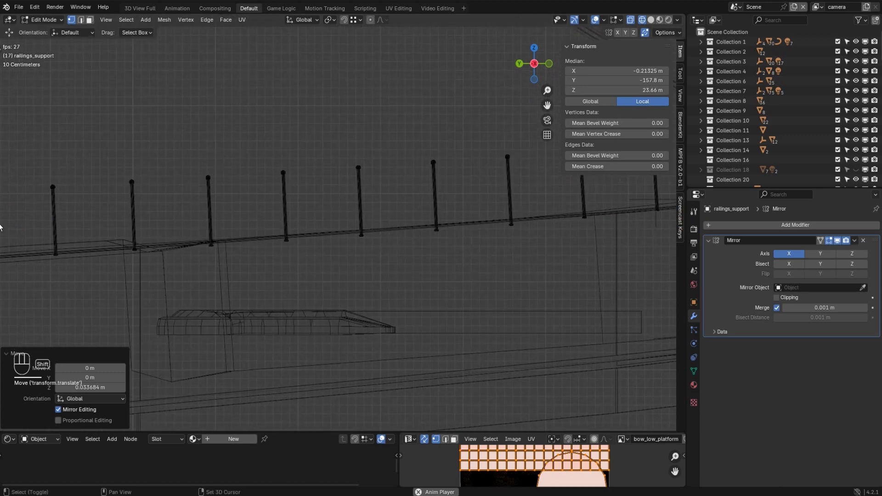
middle_click_drag(216, 244, 670, 228, "shift")
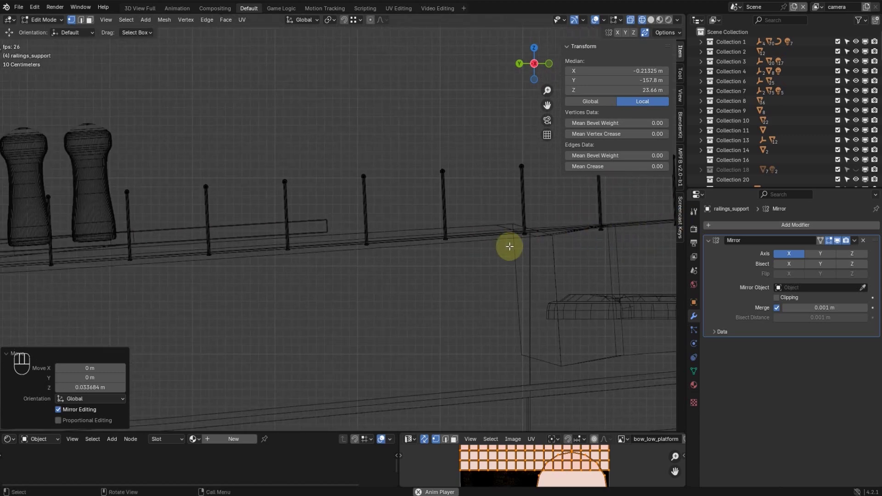
scroll(498, 248, "up", 3)
key("Tab")
scroll(455, 258, "down", 3)
middle_click_drag(451, 257, 270, 252)
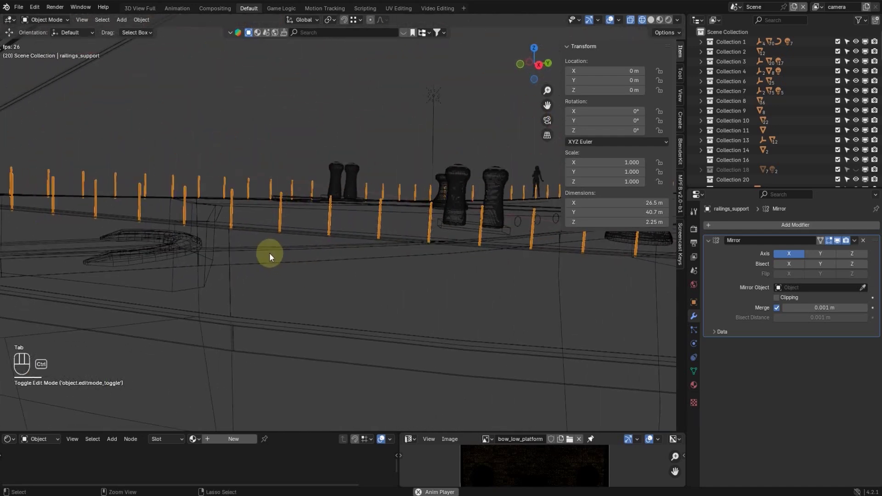
key("ctrl+s")
left_click(651, 19)
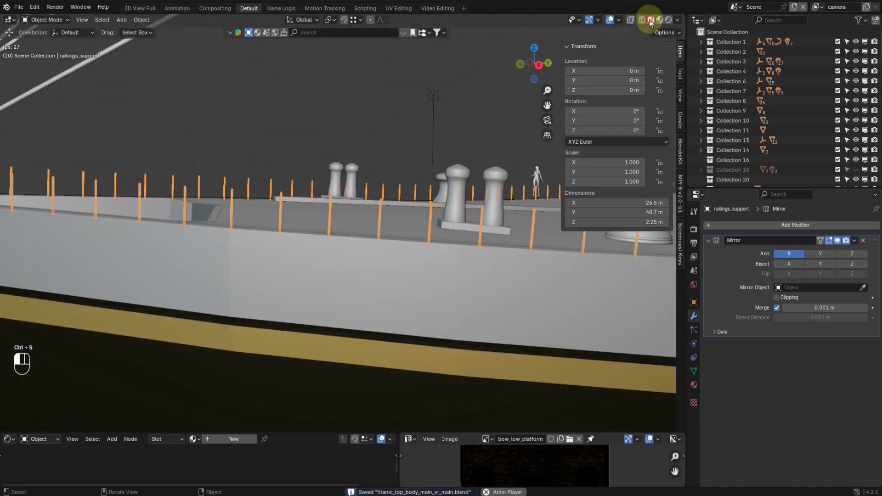
- Export the selected posts as FBX, overwriting railings_support.fbx in the bow_items folder
left_click(18, 7)
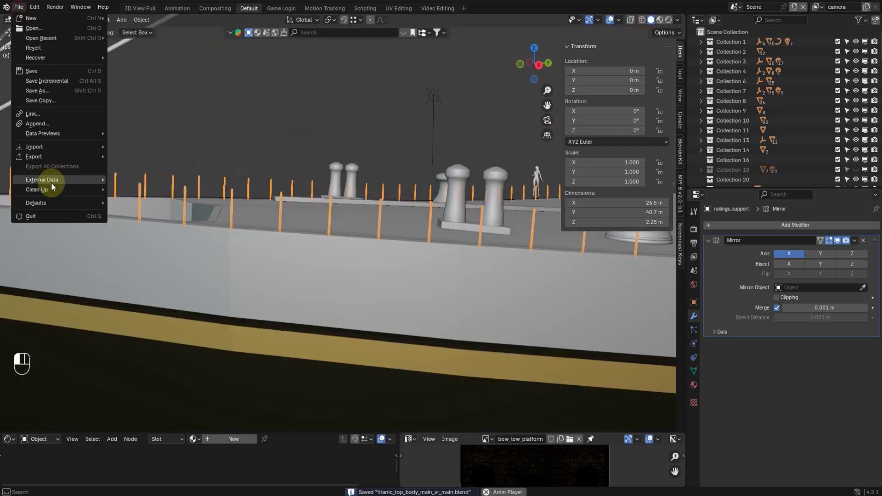
mouse_move(52, 156)
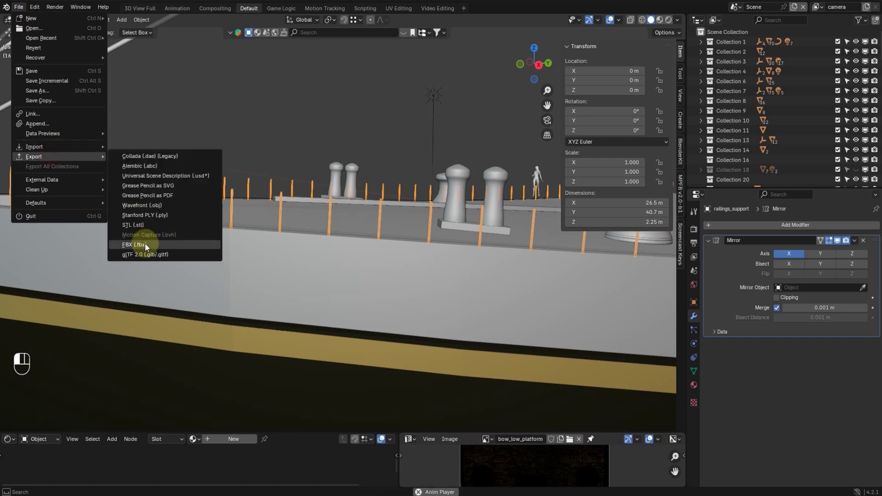
left_click(205, 242)
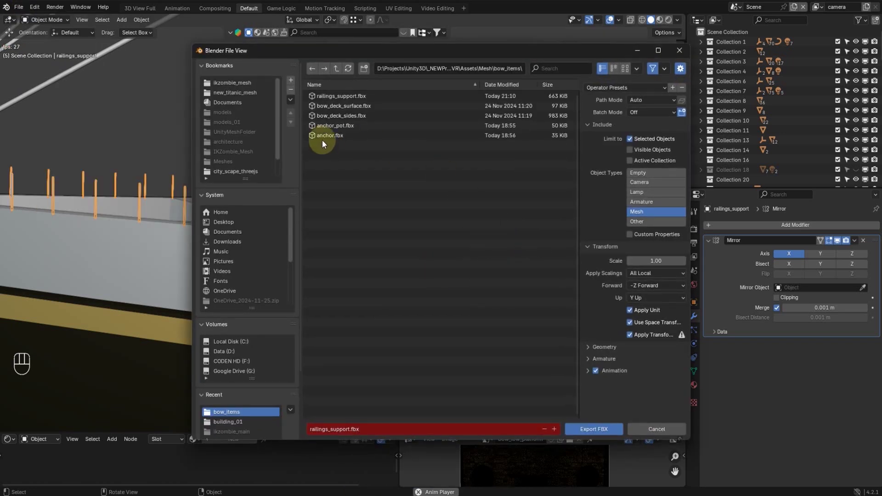
left_click(337, 95)
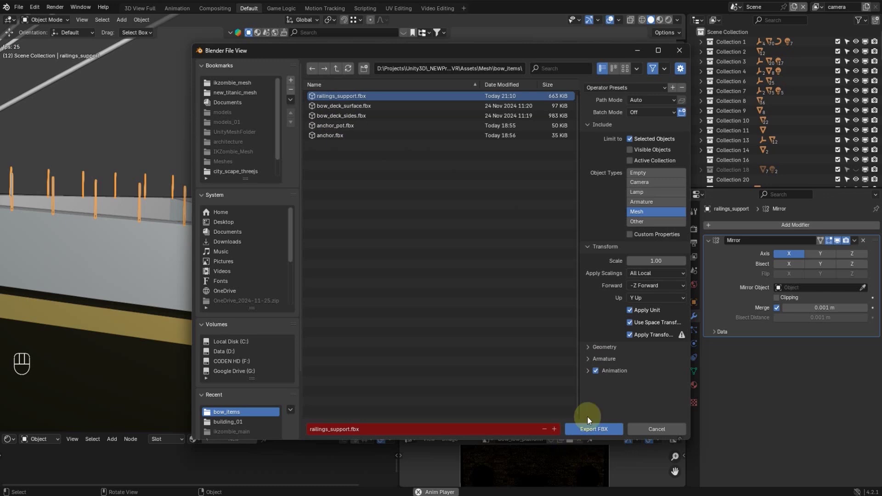
left_click(606, 430)
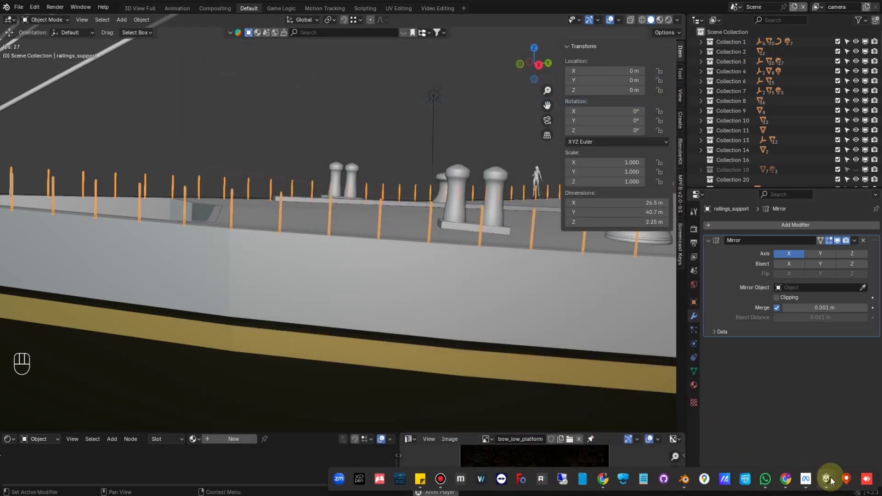
- Switch to Unity and inspect how the updated railings_support posts sit on the deck rim around the bow
mouse_move(826, 478)
left_click(714, 398)
right_click_drag(463, 225, 544, 237)
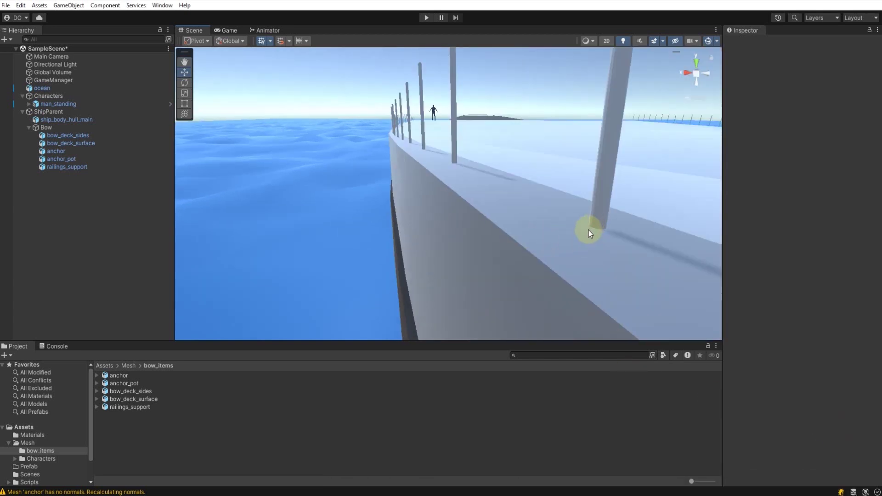
right_click_drag(513, 103, 372, 209)
middle_click_drag(532, 228, 526, 225)
scroll(524, 225, "up", 2)
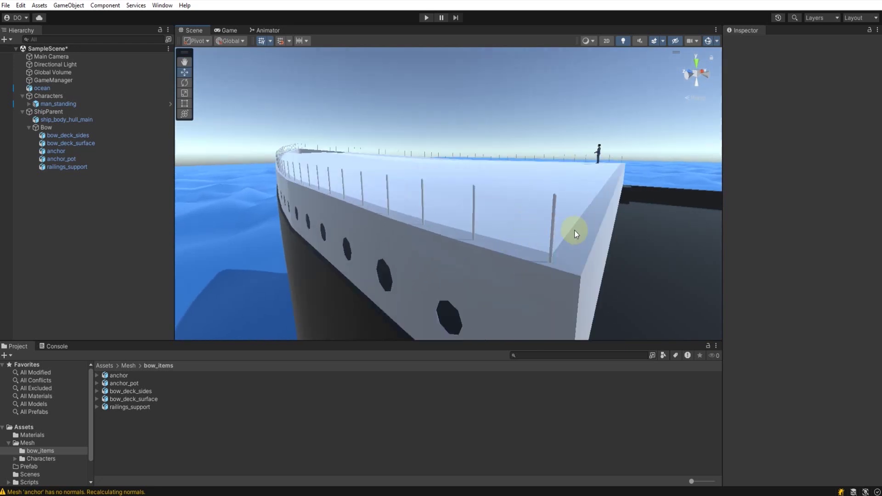
right_click_drag(577, 230, 565, 235)
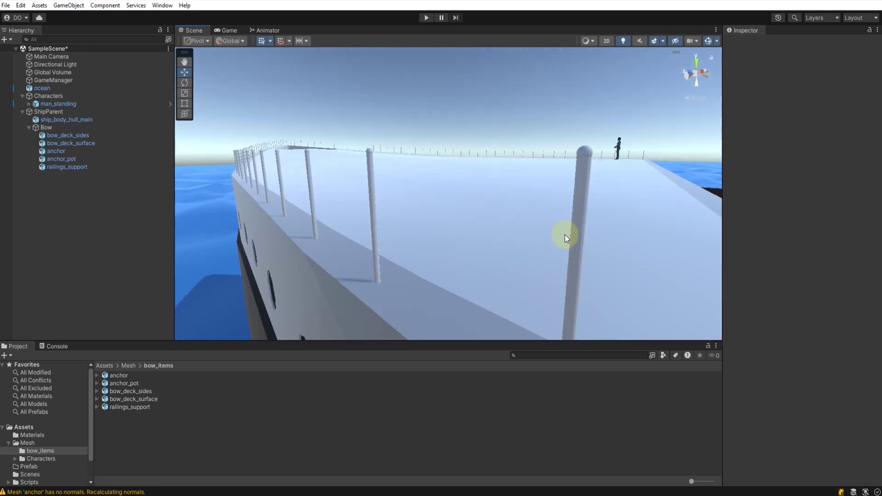
left_click(373, 197)
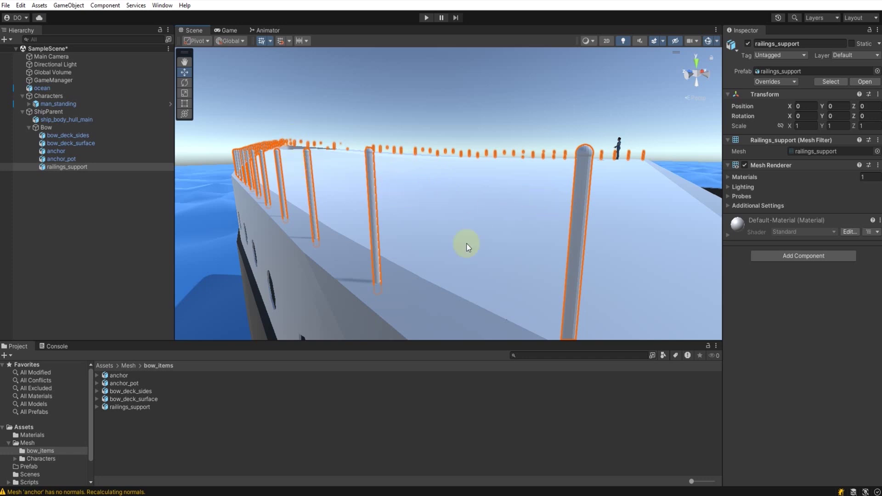
right_click_drag(467, 244, 456, 277)
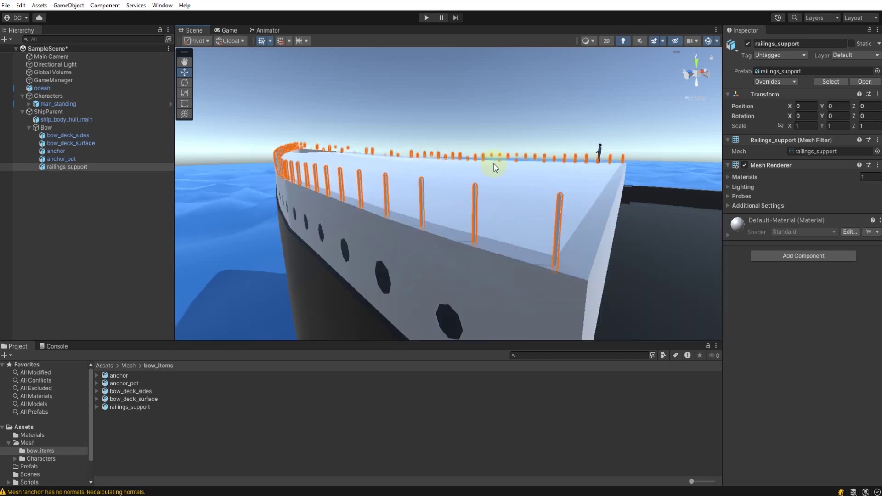
left_click(499, 122)
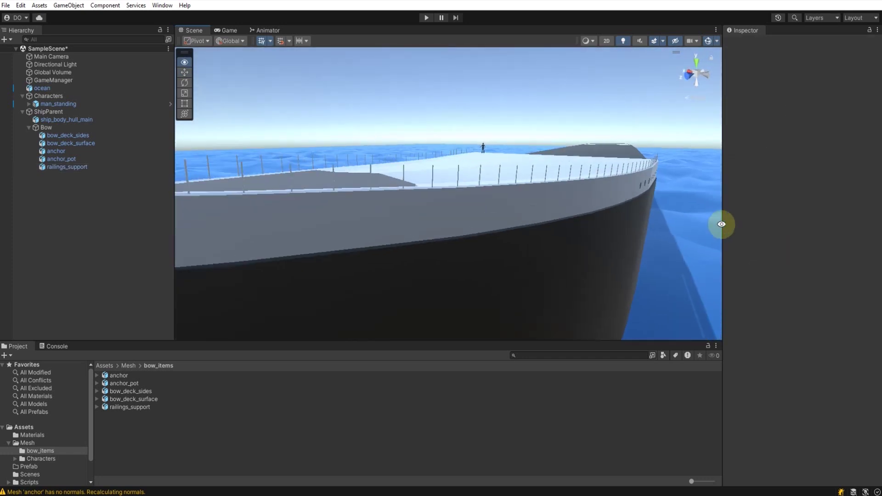